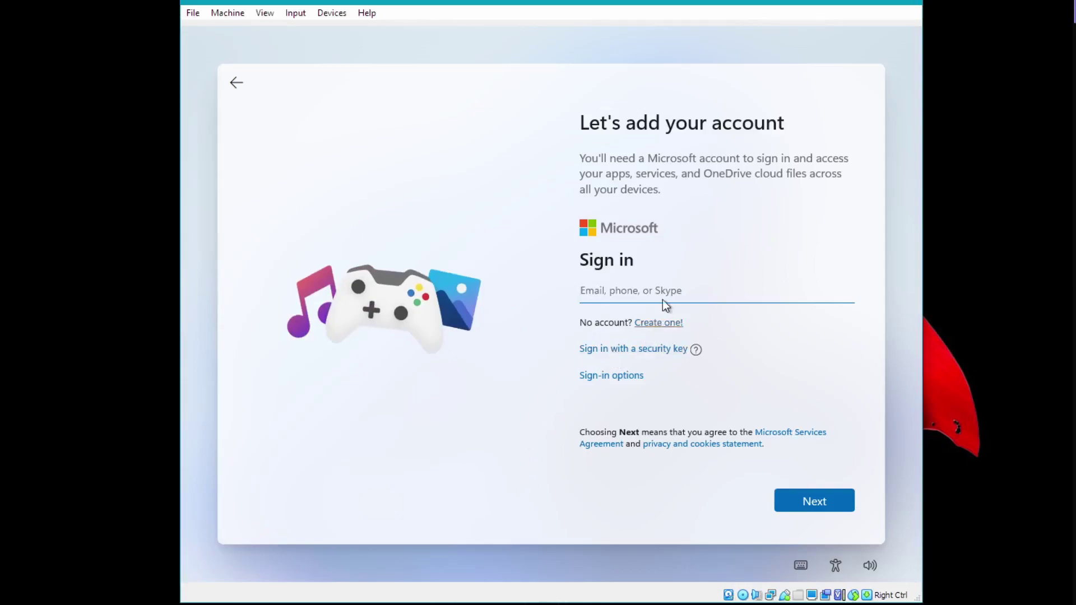
Choose an offline account in the sign-in options and continue with the limited experience.
click(625, 382)
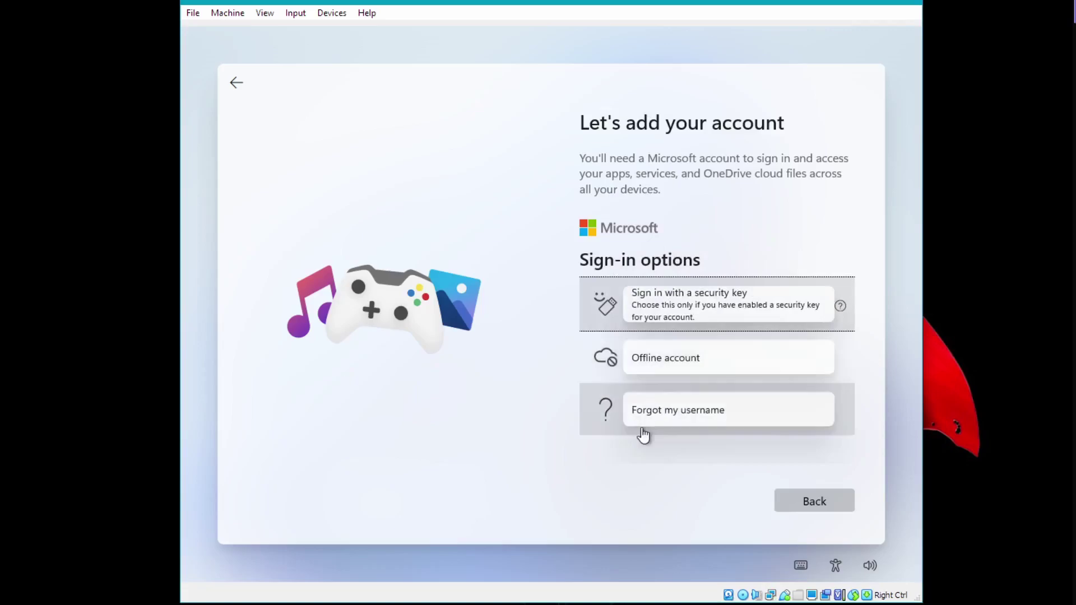
click(682, 374)
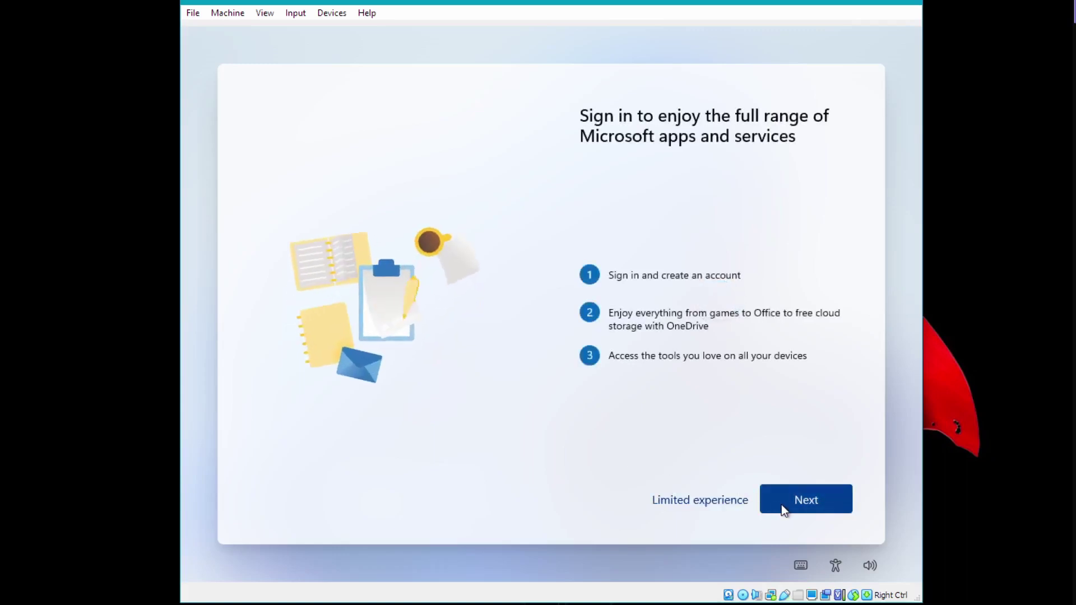
click(728, 501)
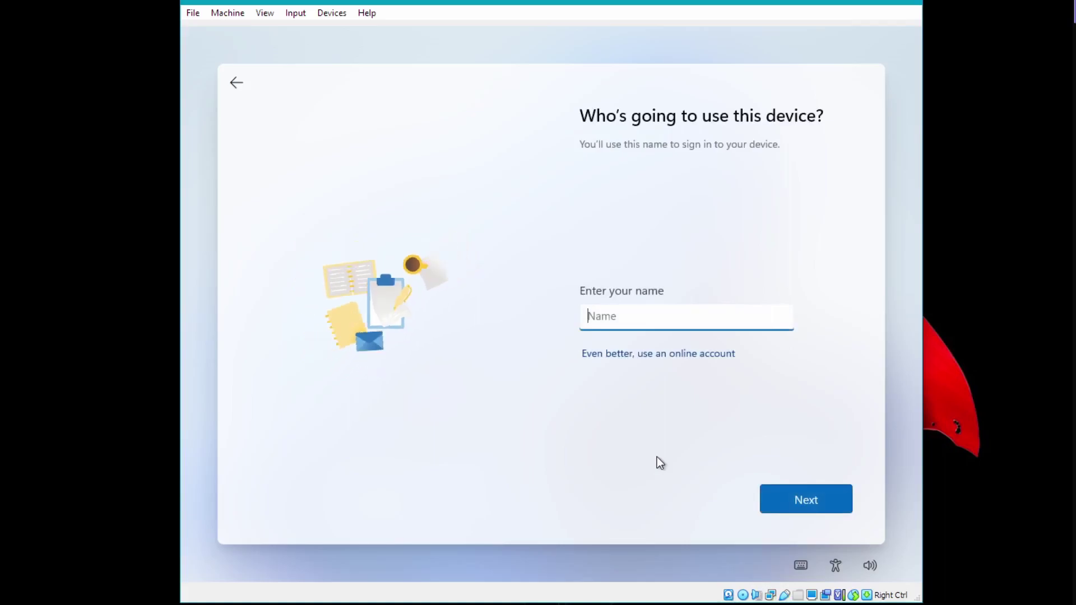
Enter the device user's name for the local account and continue with the password left blank.
text(David)
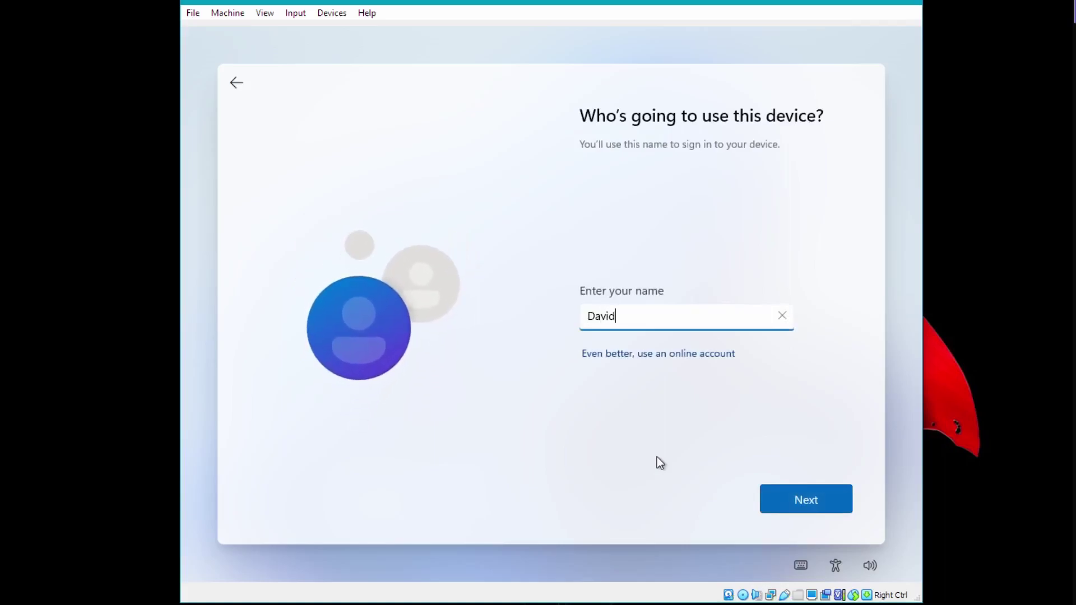
click(801, 502)
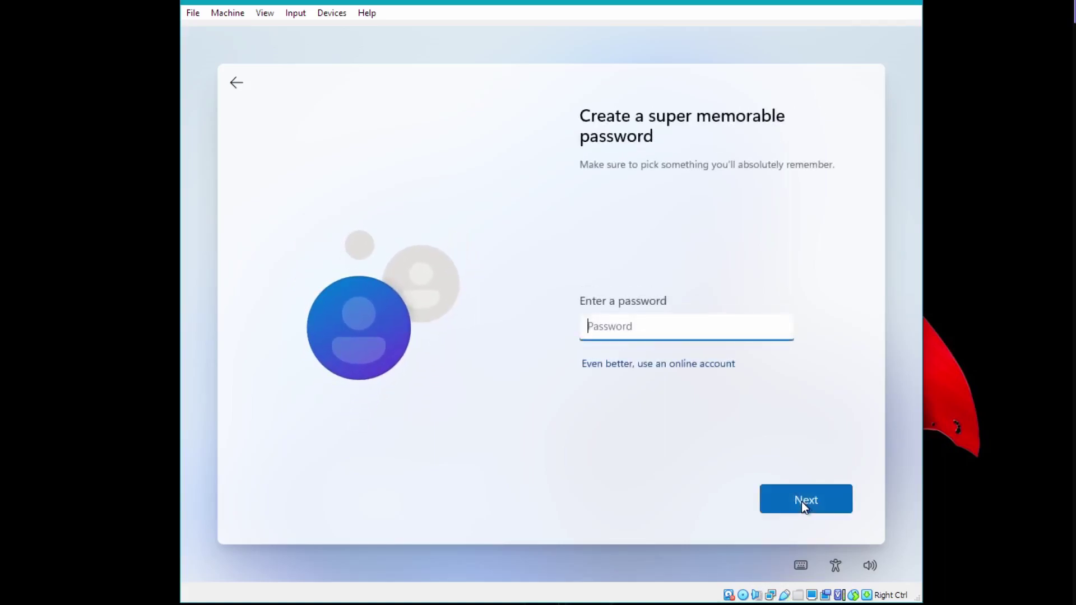
click(769, 496)
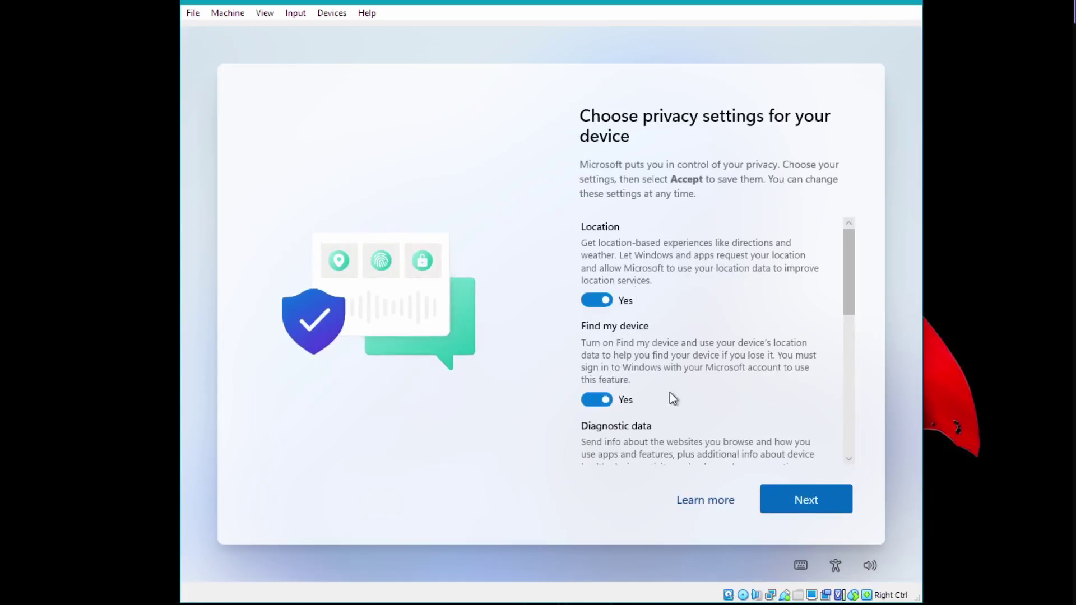
Set Diagnostic data to Required only, turn off Tailored experiences and Advertising ID, and accept the privacy settings.
scroll(695, 386, down, 3)
scroll(716, 374, down, 3)
click(588, 365)
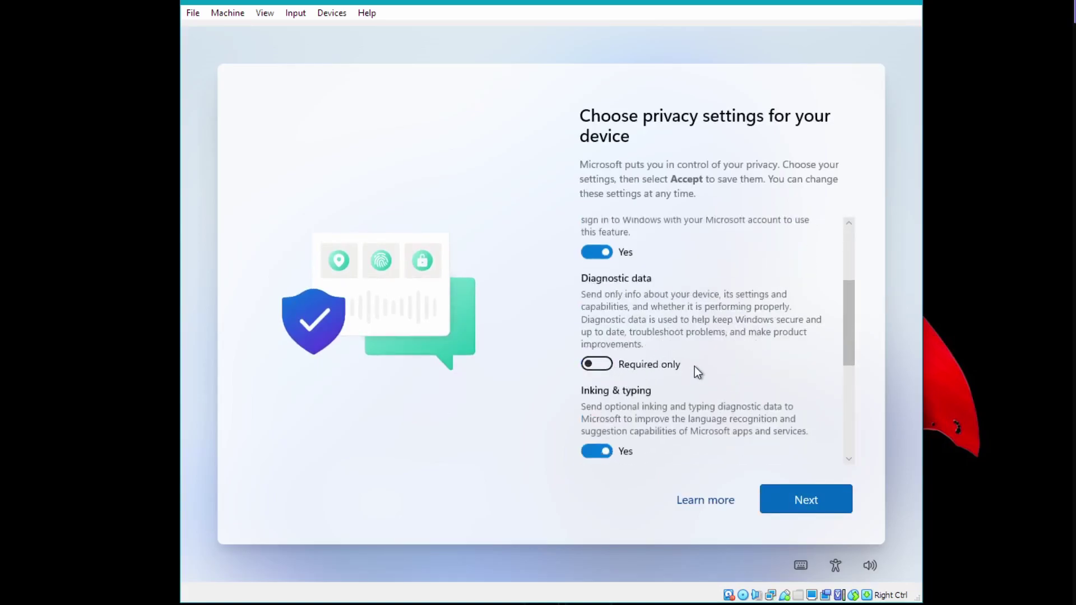
scroll(697, 372, down, 3)
scroll(656, 379, down, 3)
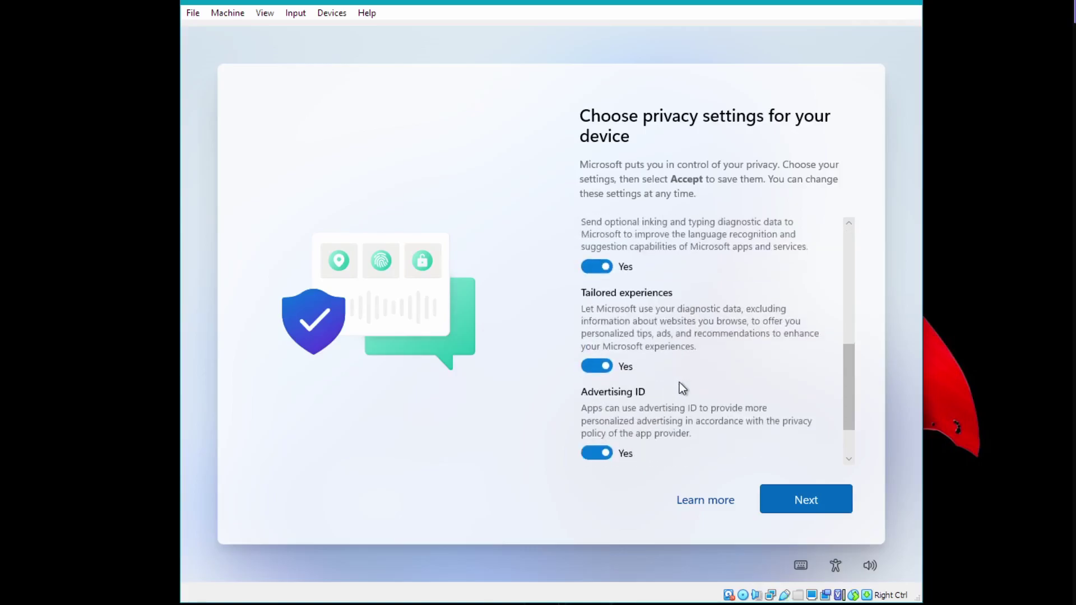
click(606, 364)
click(608, 385)
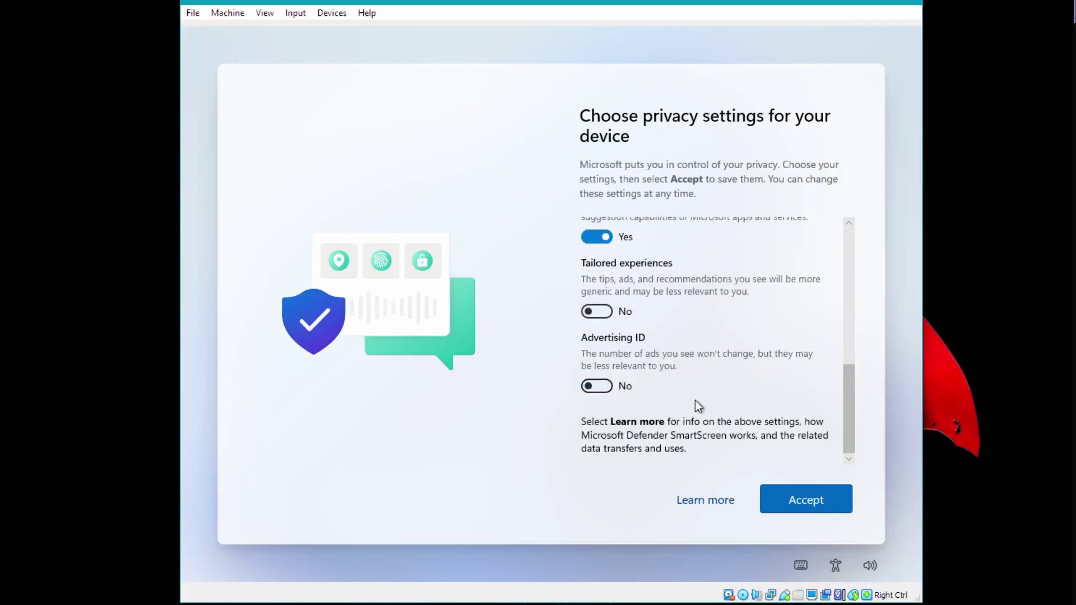
click(795, 493)
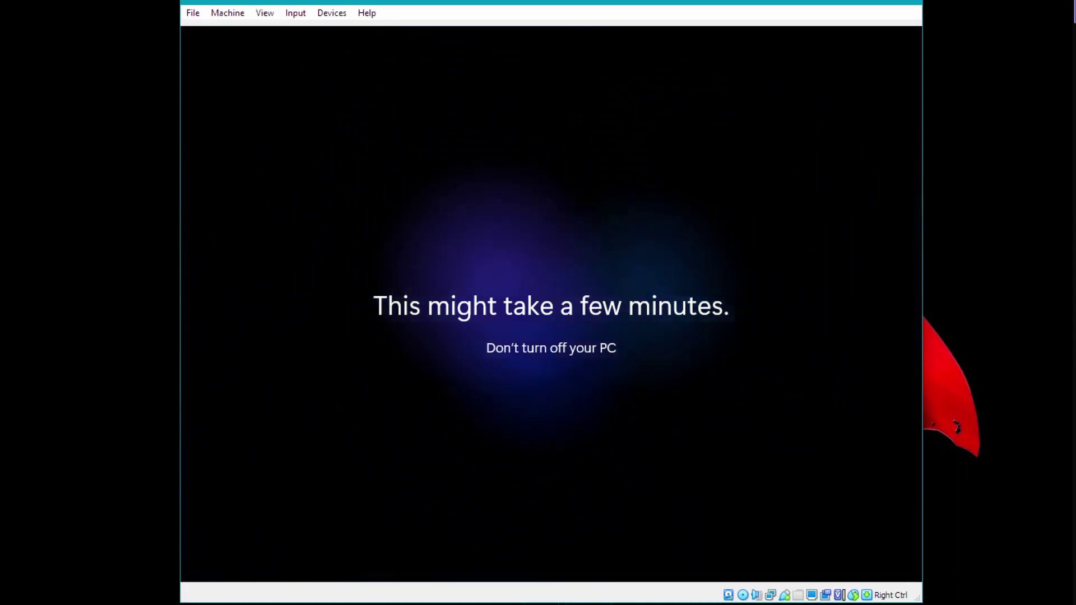
key(alt+Tab)
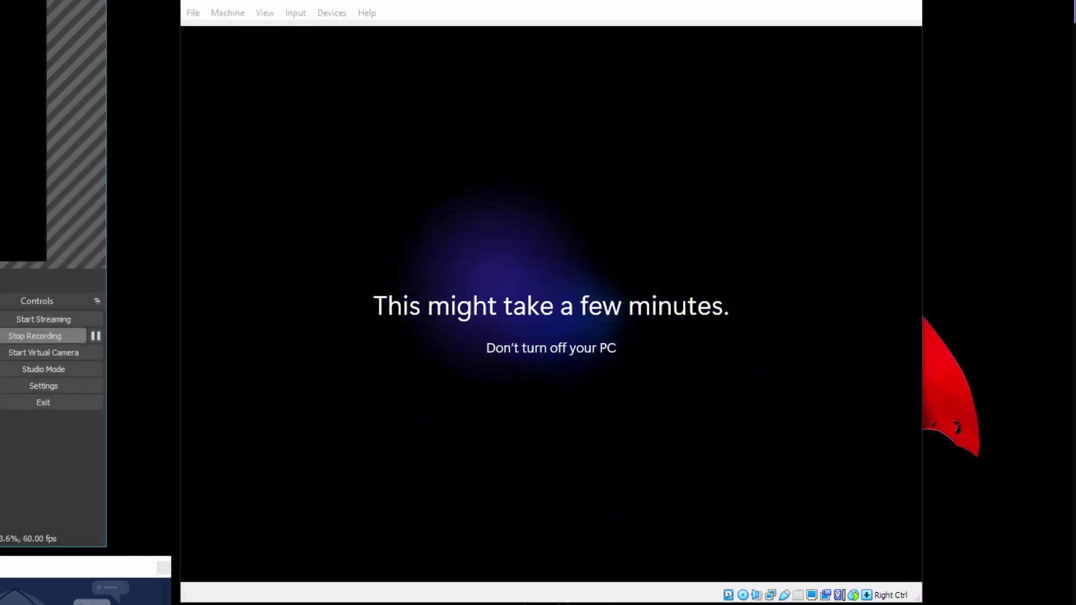
key(alt+Tab)
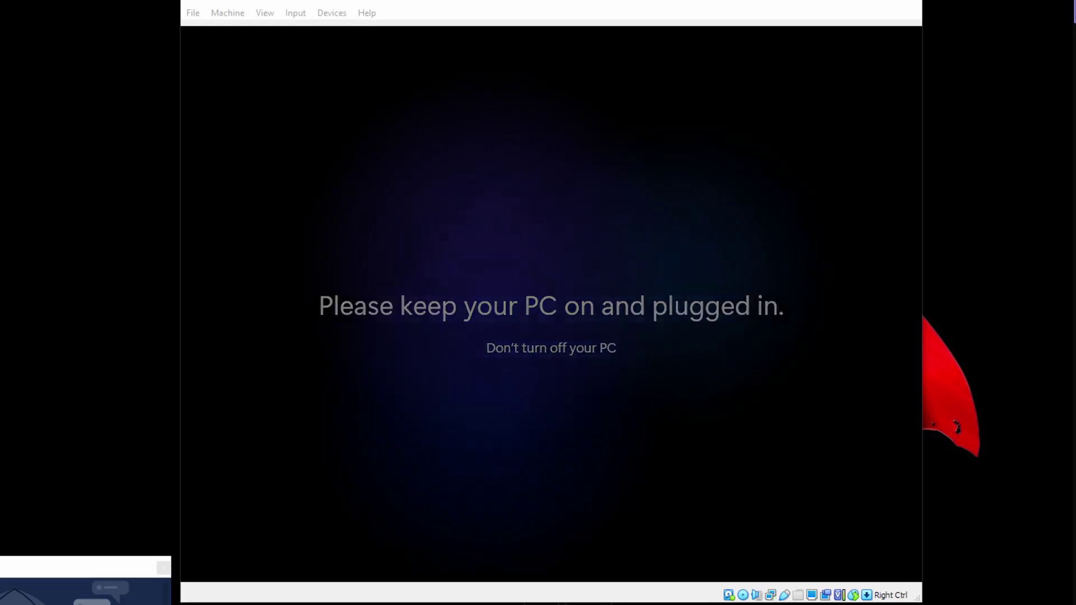
click(454, 4)
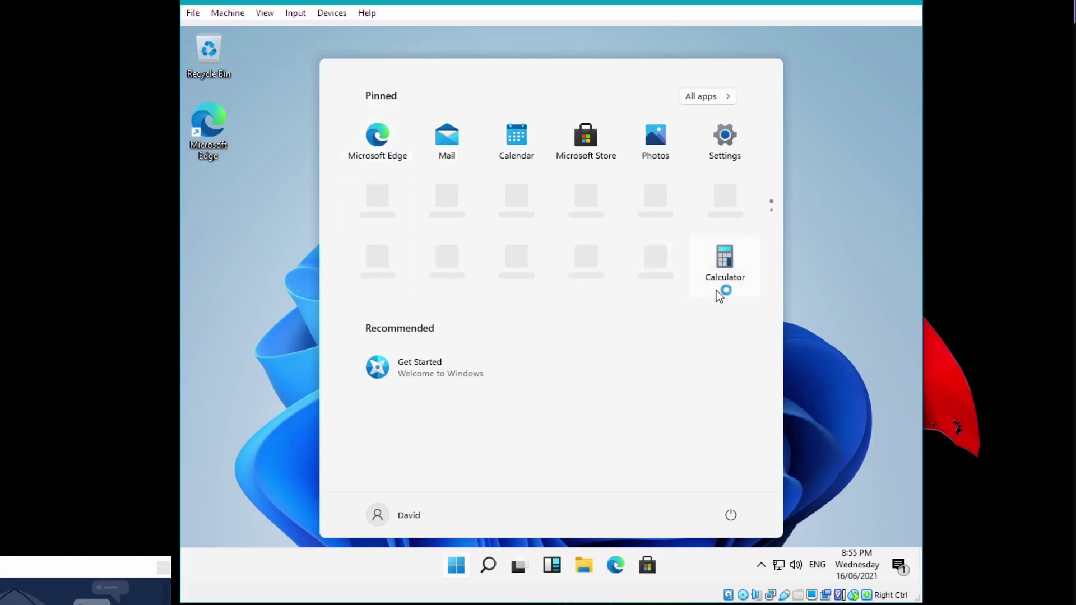
Open the signed-in user's account settings in a maximized window and look through the Your info page.
click(455, 573)
click(455, 573)
click(423, 520)
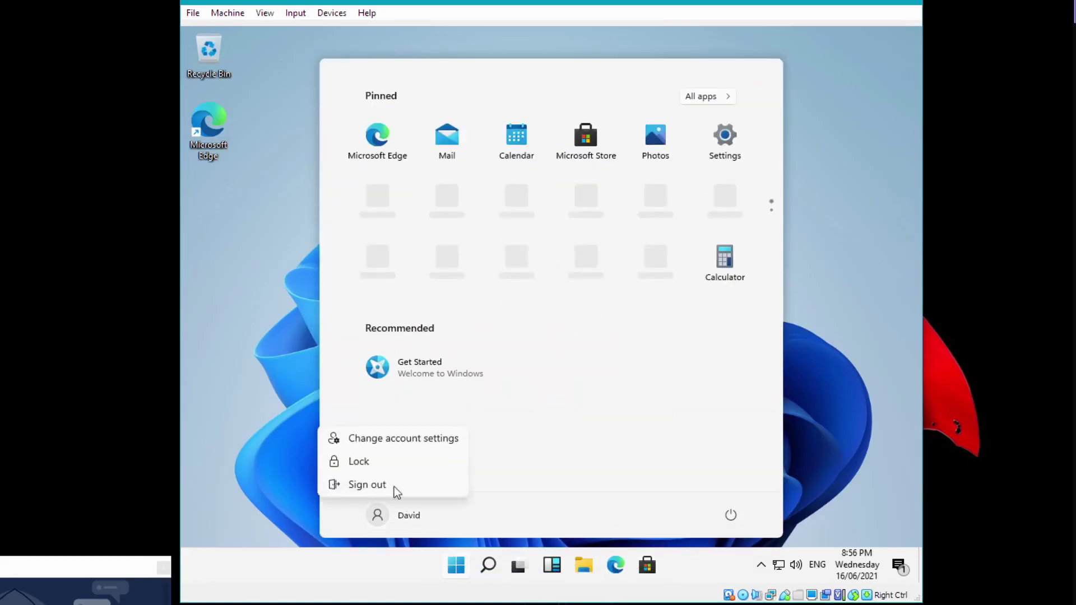
click(405, 444)
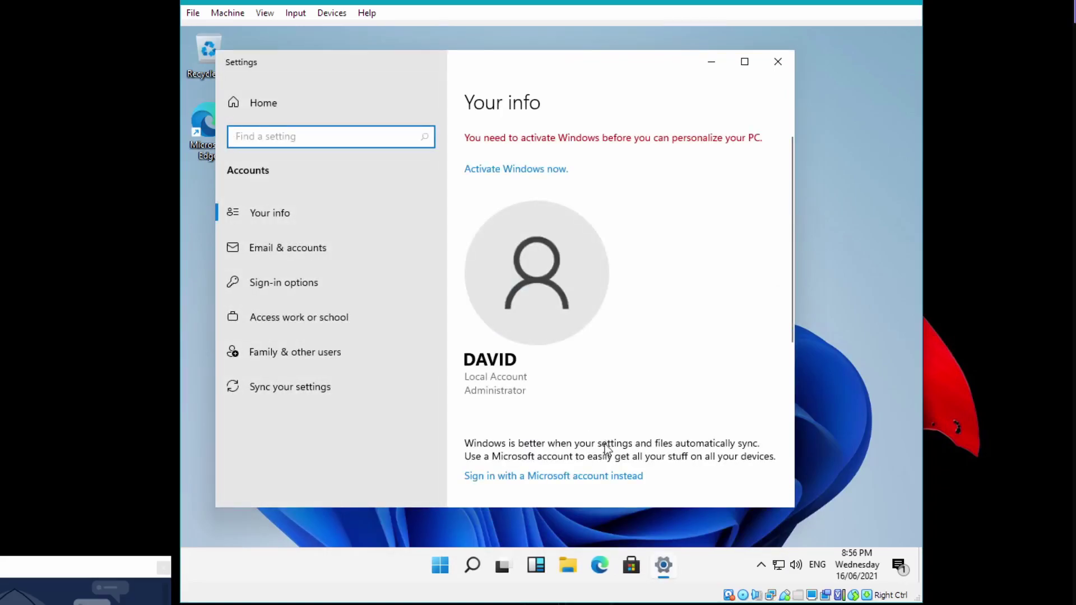
click(745, 62)
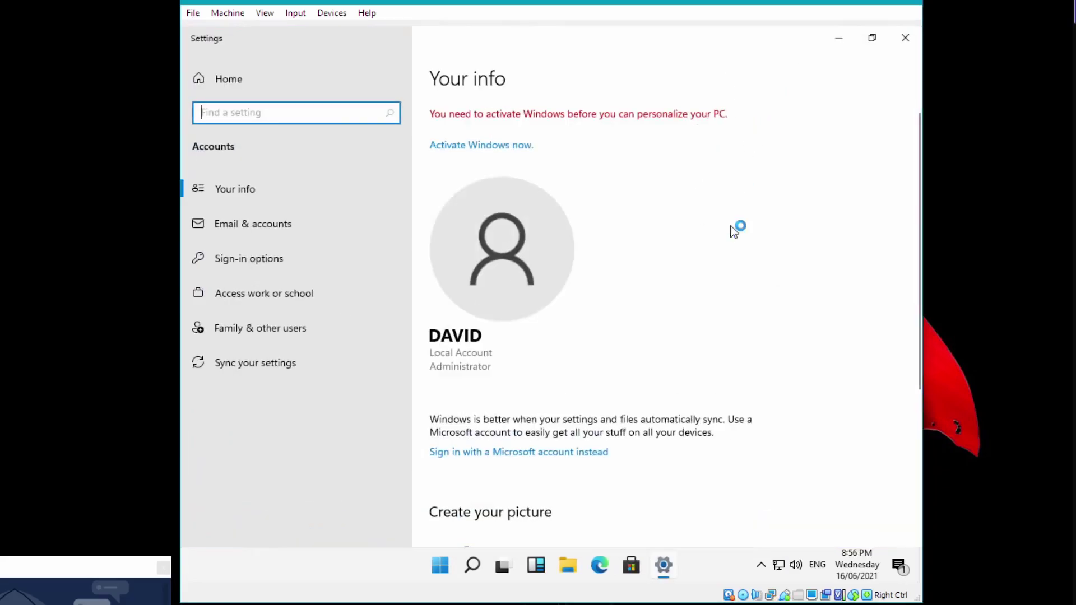
scroll(751, 361, down, 5)
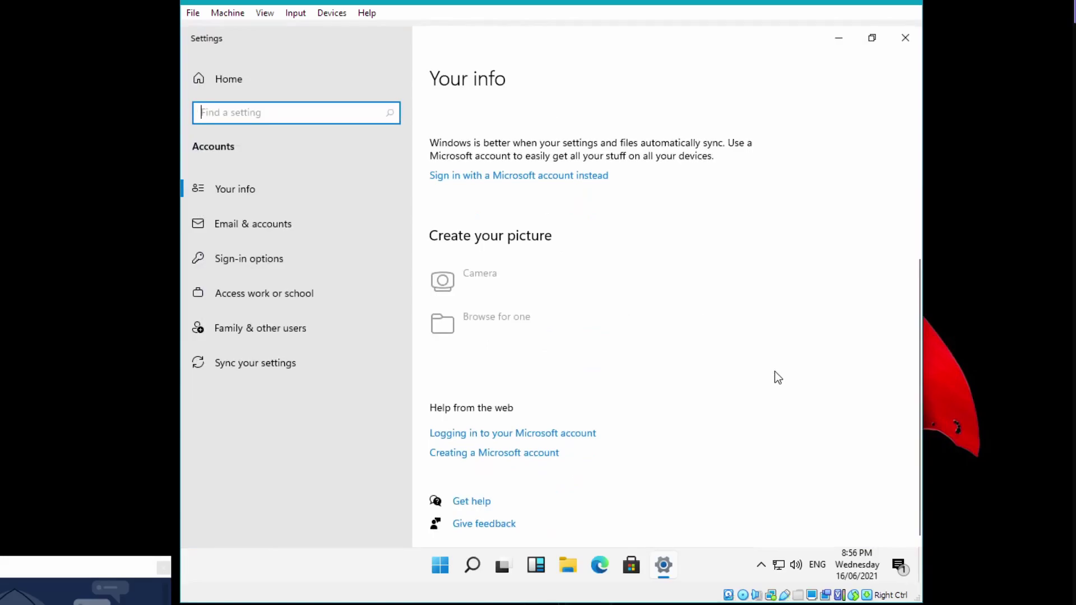
scroll(673, 366, up, 5)
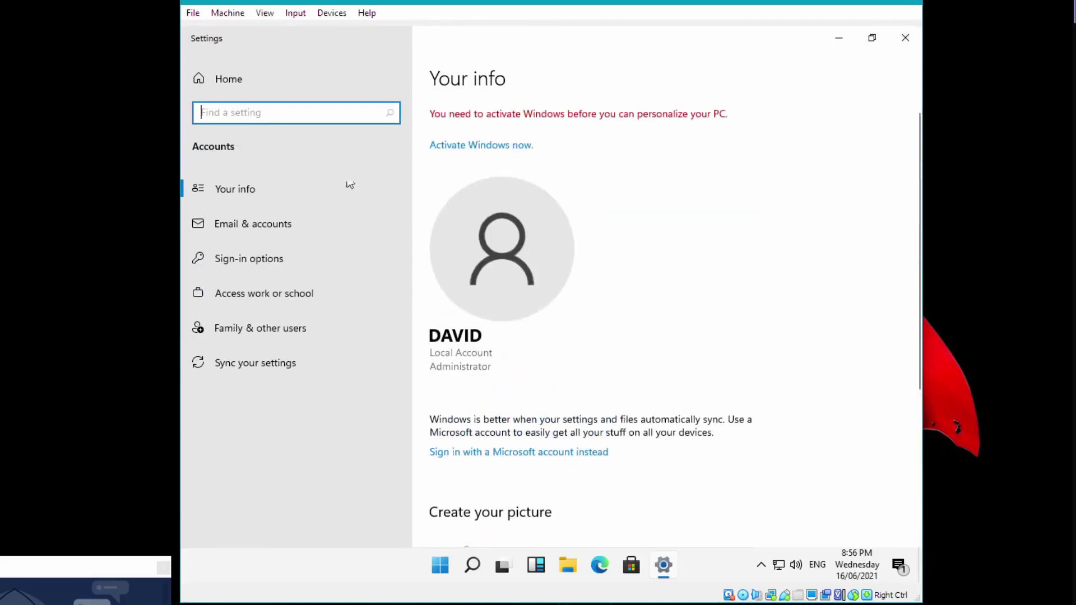
Look through the Email & accounts page and the Sync your settings page.
click(244, 231)
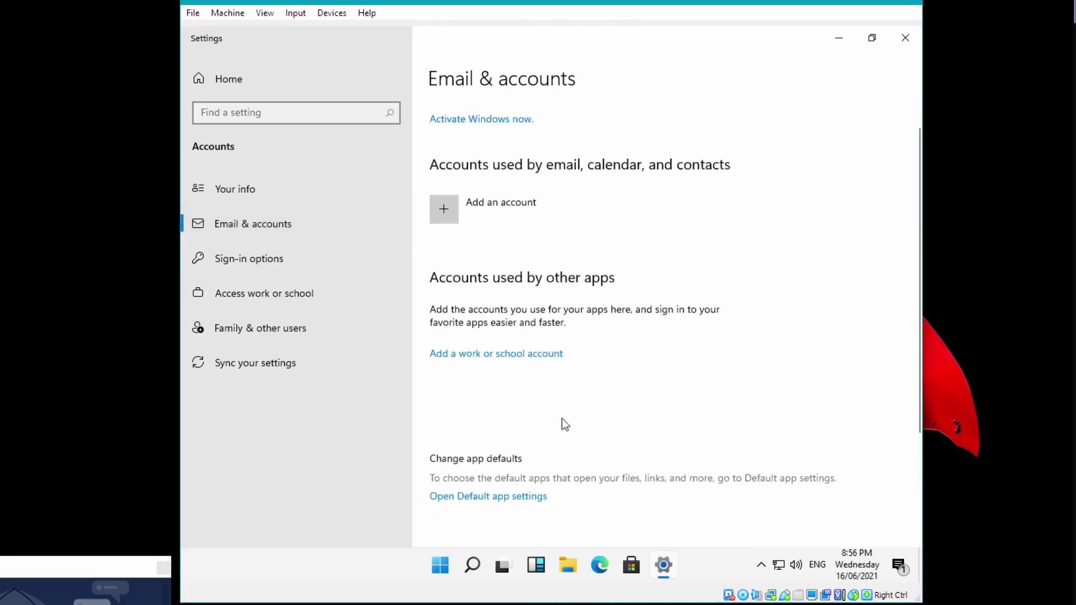
scroll(565, 425, down, 3)
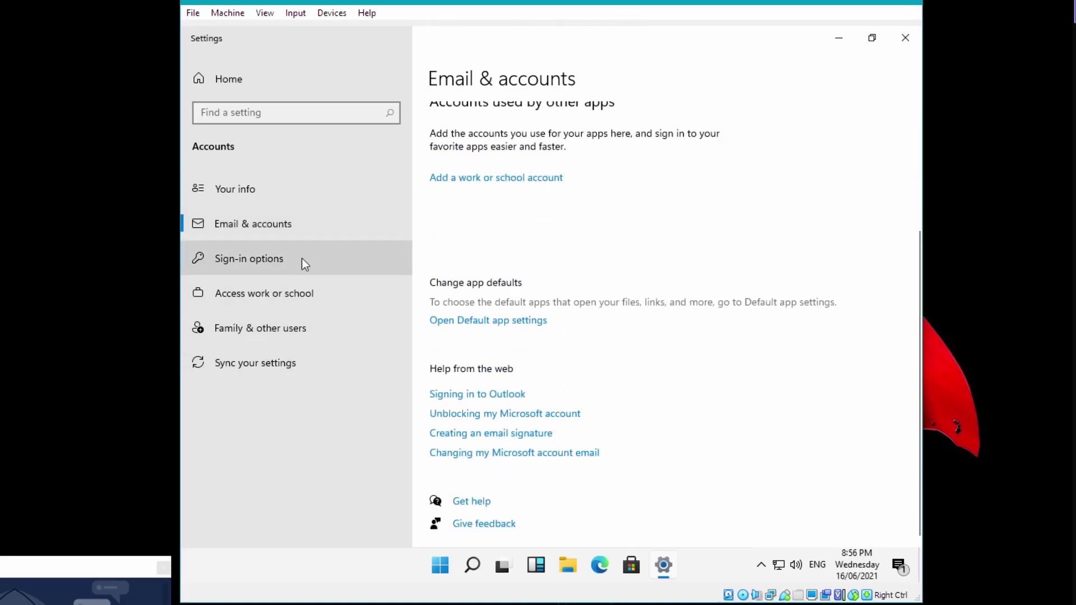
click(279, 362)
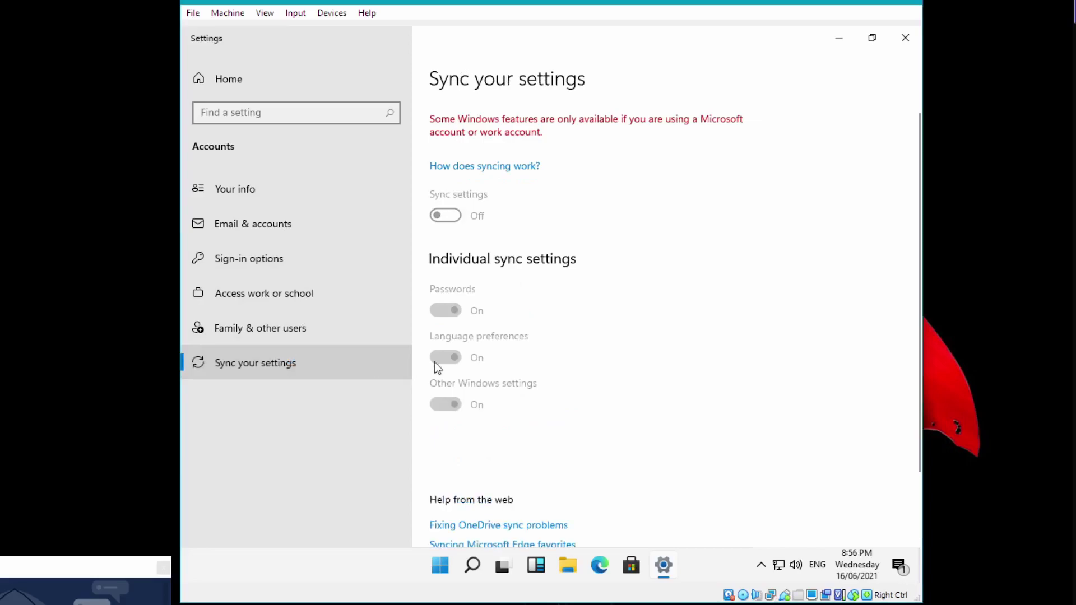
scroll(644, 392, down, 2)
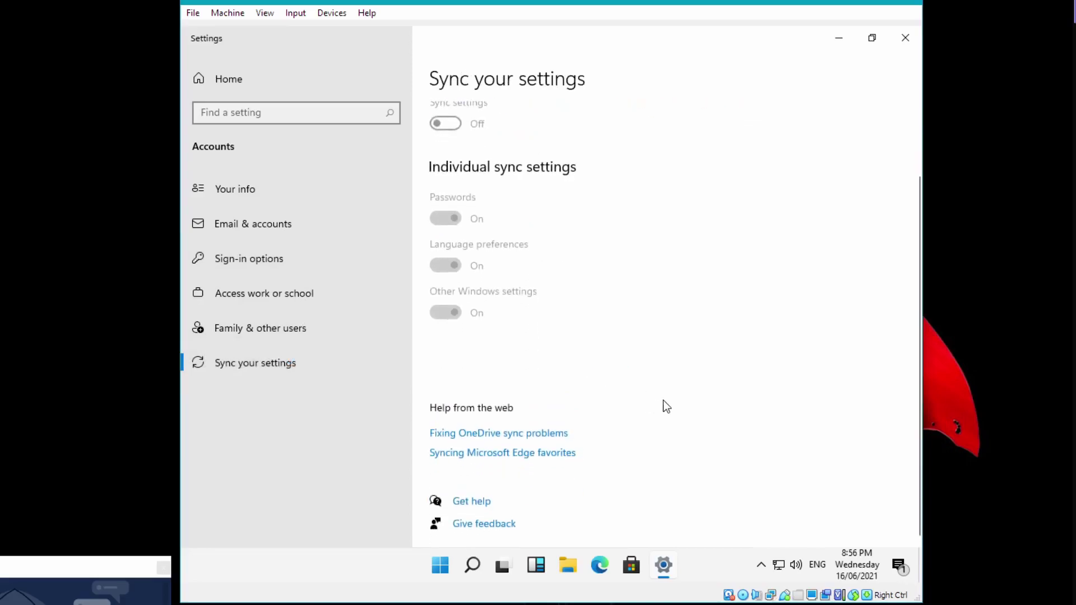
scroll(673, 409, up, 2)
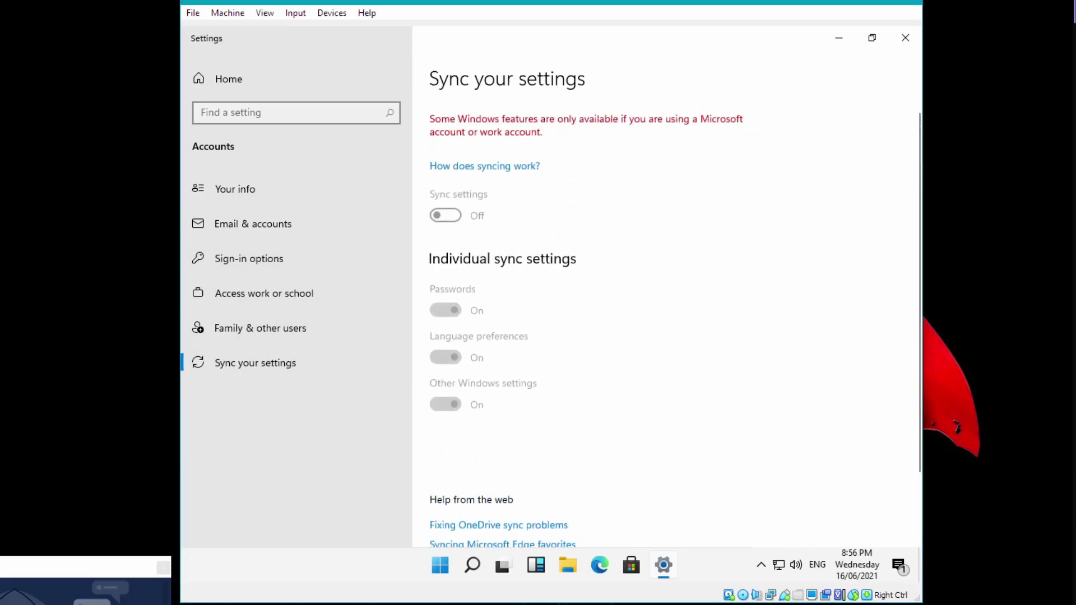
Open the System display settings and try to change the display resolution.
click(269, 93)
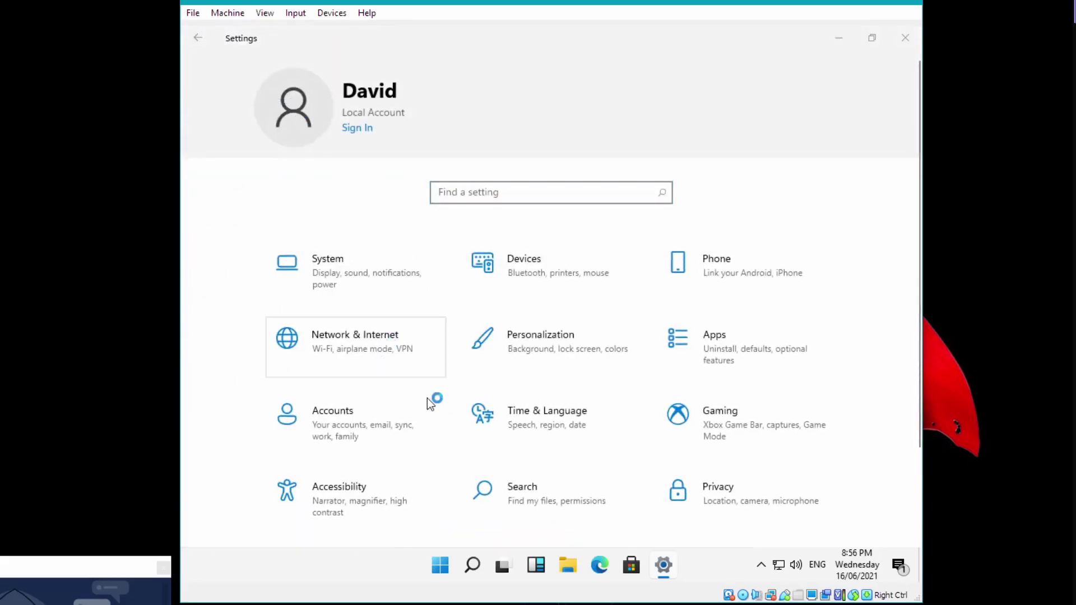
click(360, 280)
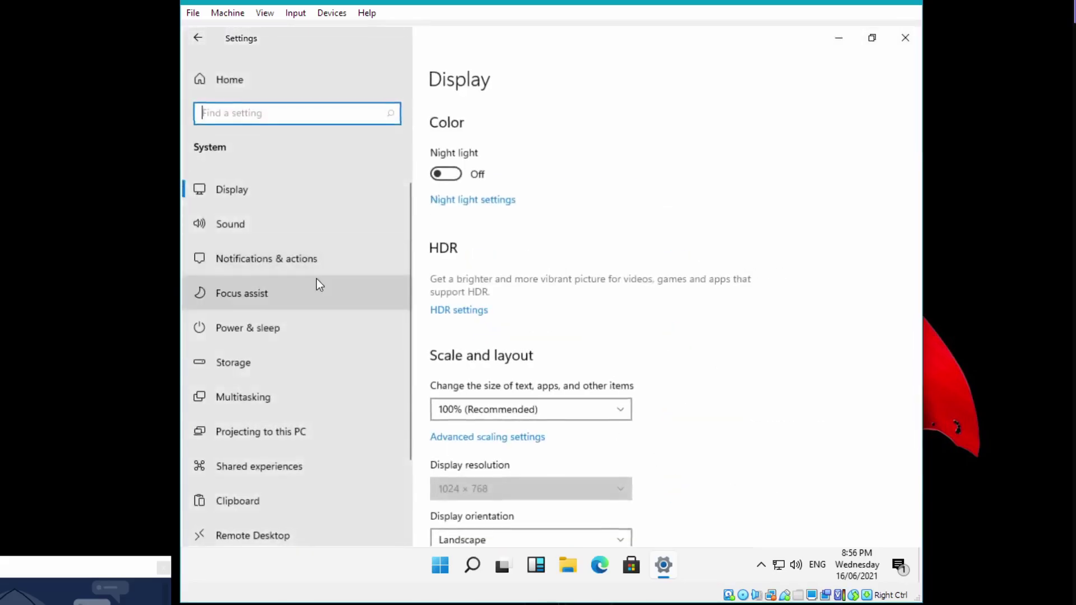
scroll(727, 331, down, 3)
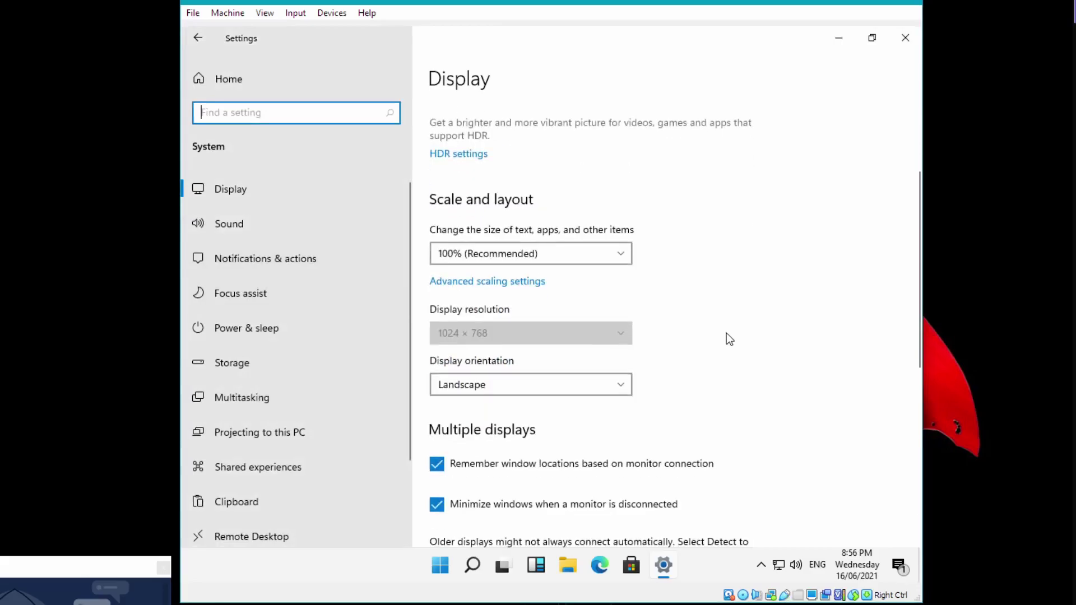
click(580, 338)
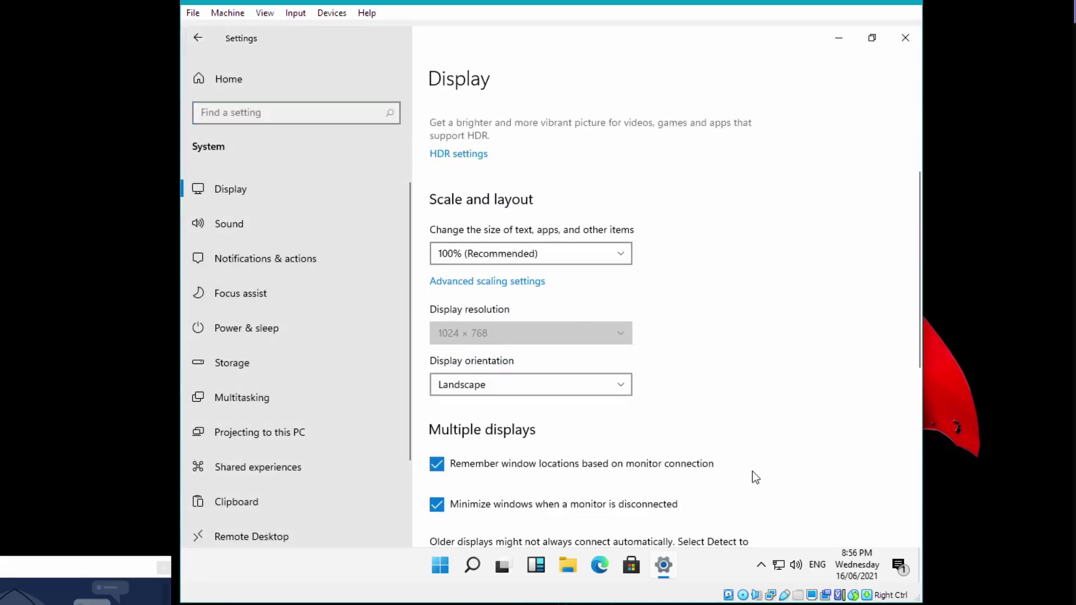
Insert the Guest Additions CD image into the virtual machine.
click(244, 17)
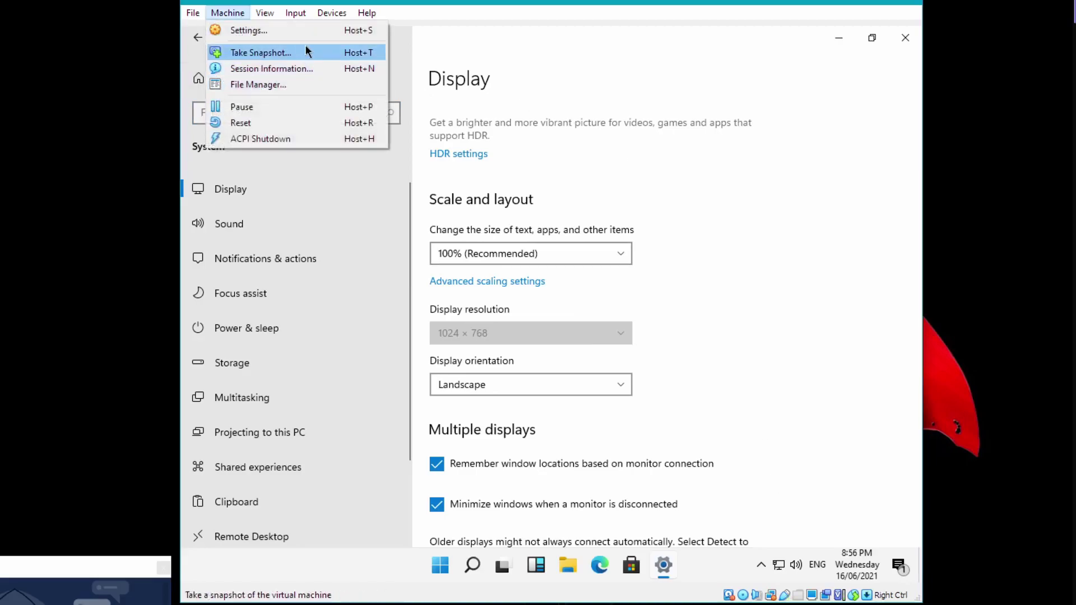
mouse_move(310, 16)
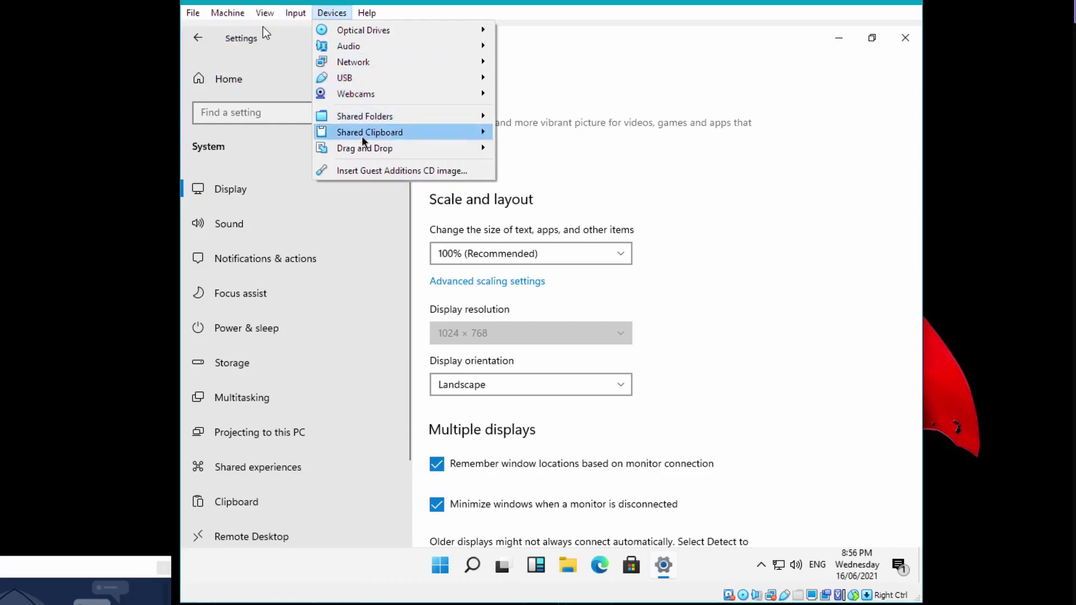
click(377, 171)
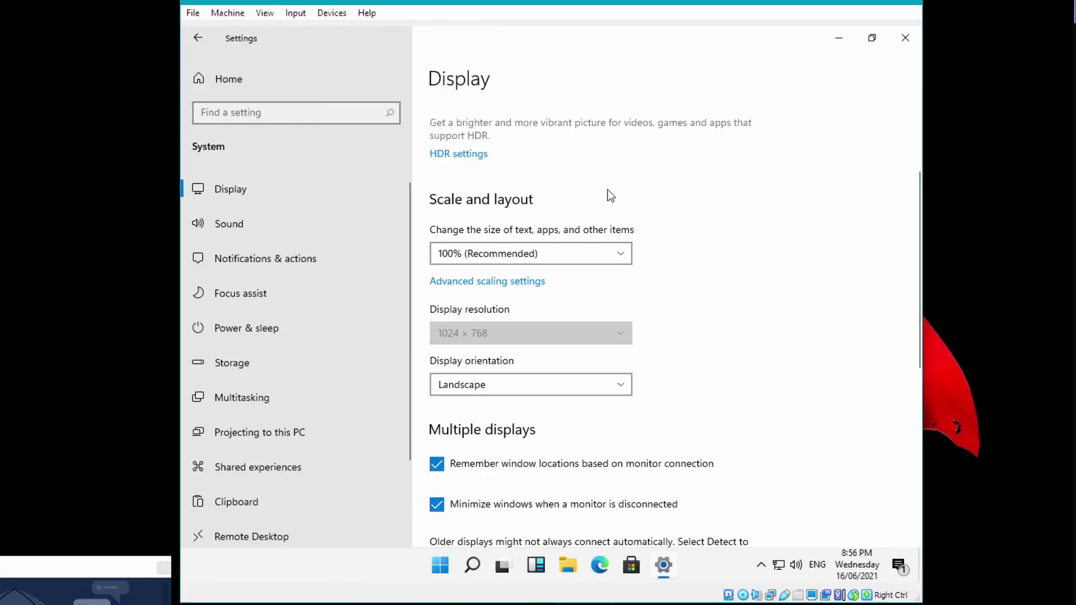
Minimize Settings and open the VirtualBox Guest Additions CD drive (D:) in File Explorer.
click(663, 565)
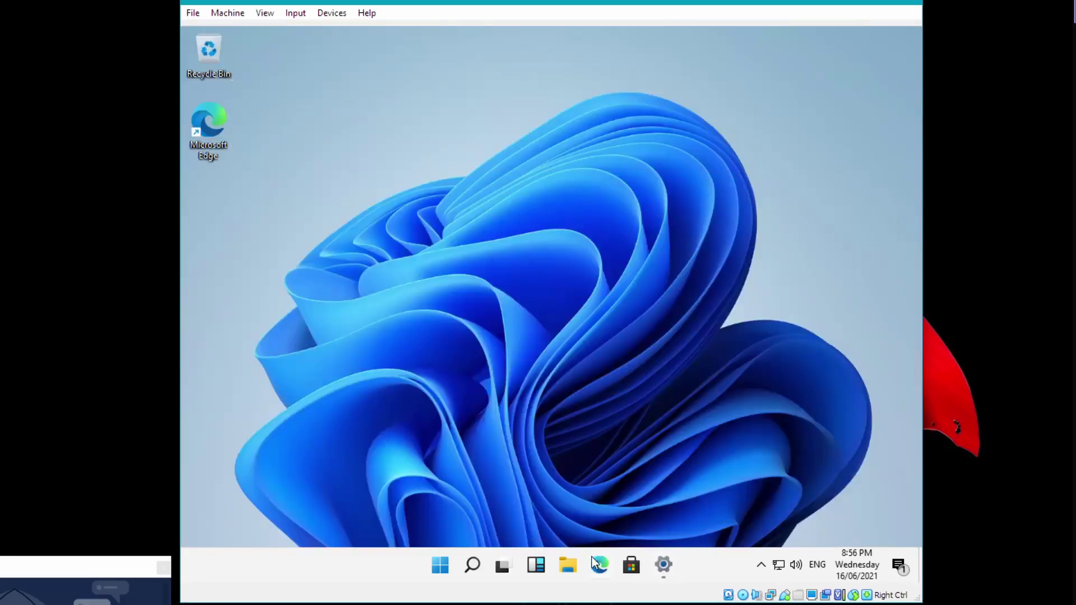
click(573, 563)
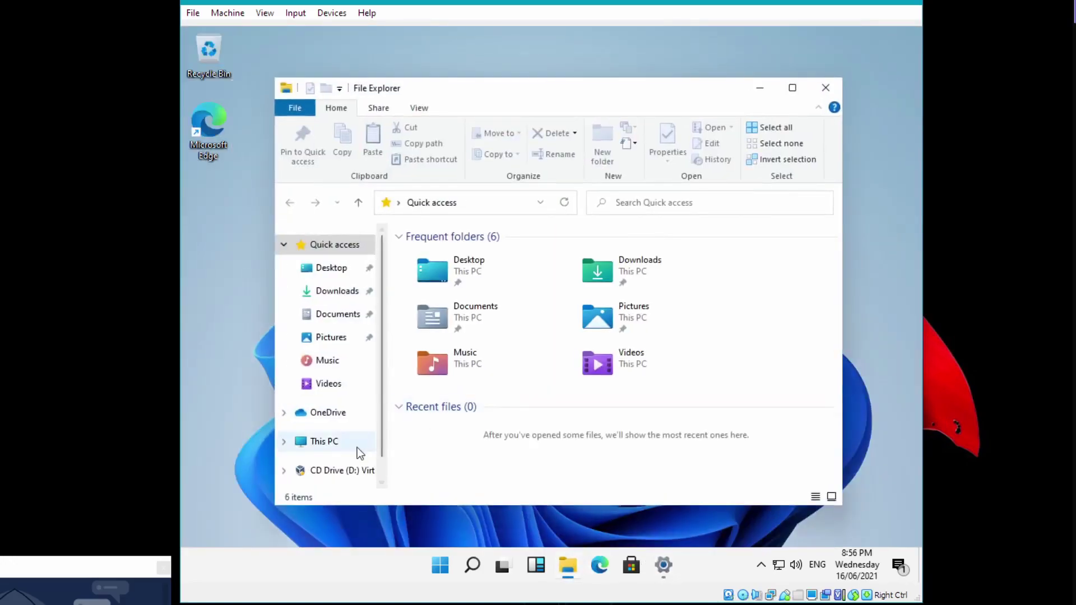
click(341, 469)
scroll(531, 361, down, 1)
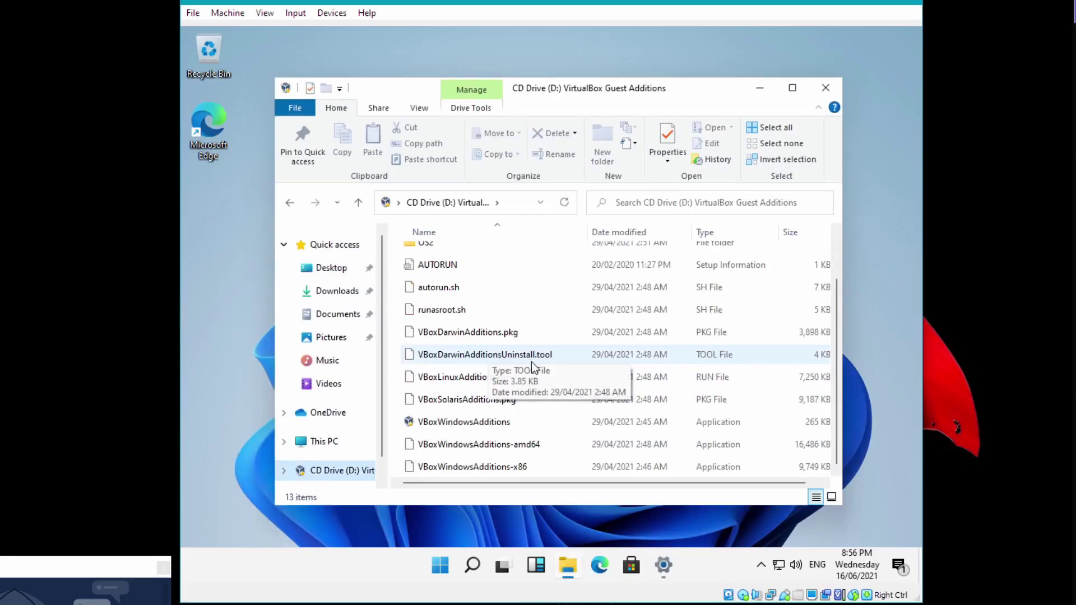
Run VBoxWindowsAdditions, allow it to make changes, and start installing Guest Additions 6.1.22 with the default options.
double_click(483, 421)
click(486, 406)
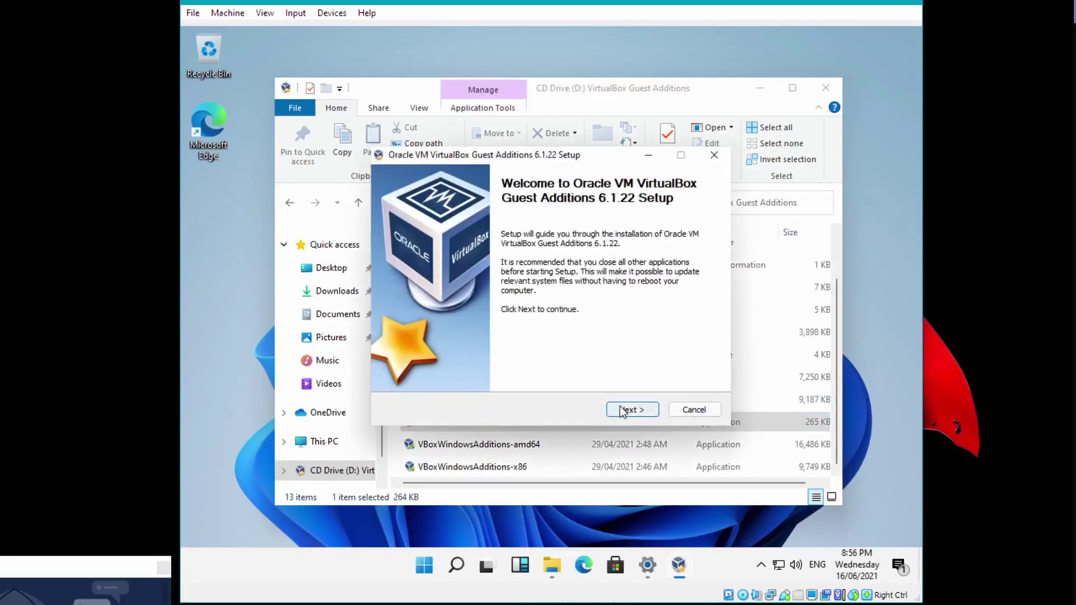
click(623, 410)
click(624, 410)
click(624, 410)
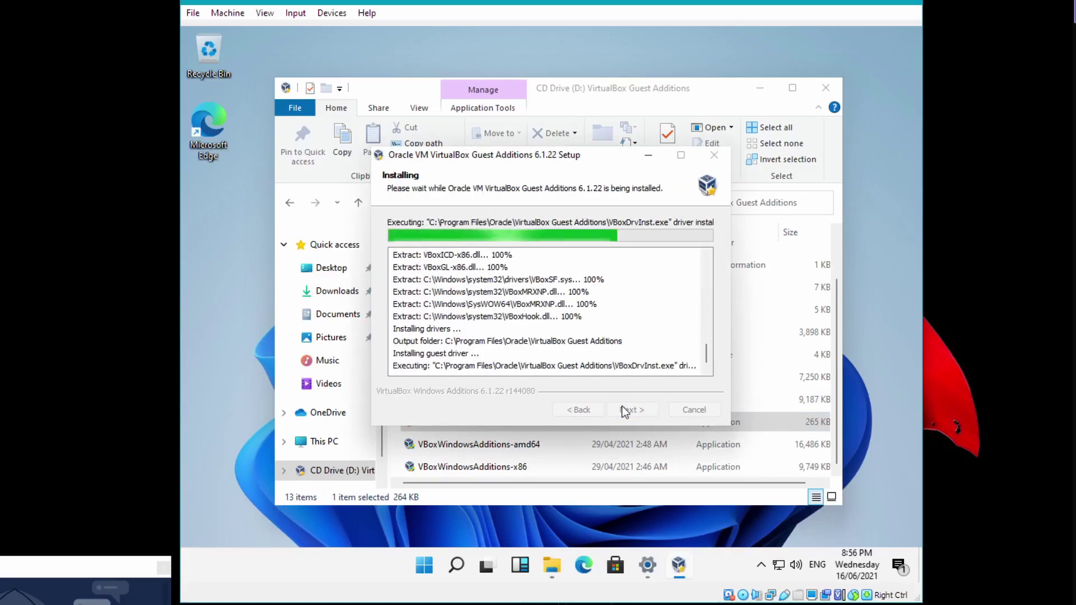
Complete the Guest Additions 6.1.22 setup with the option to reboot now.
click(616, 294)
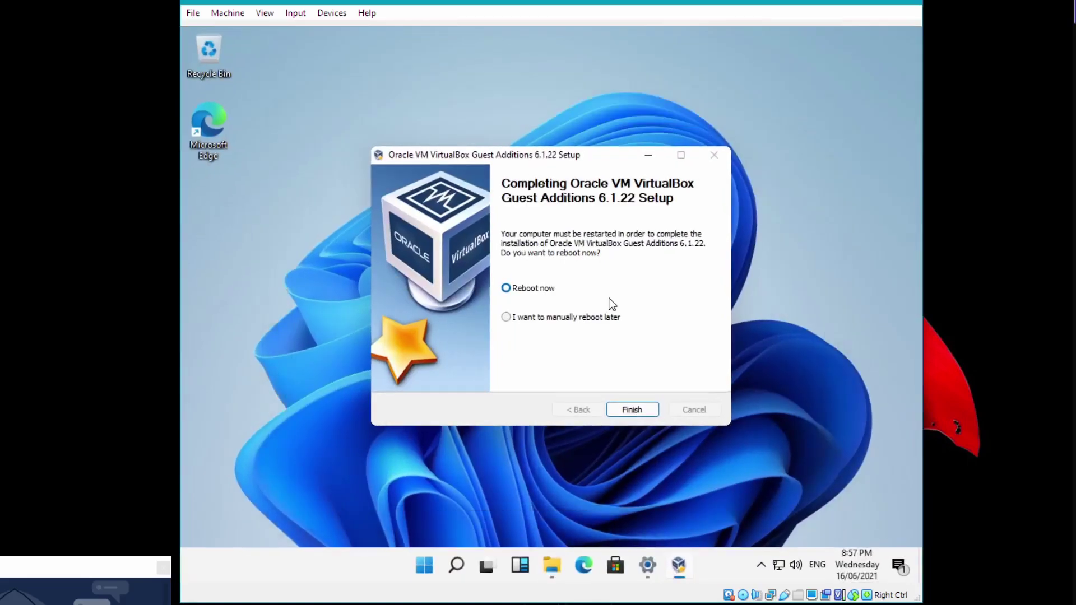
click(613, 409)
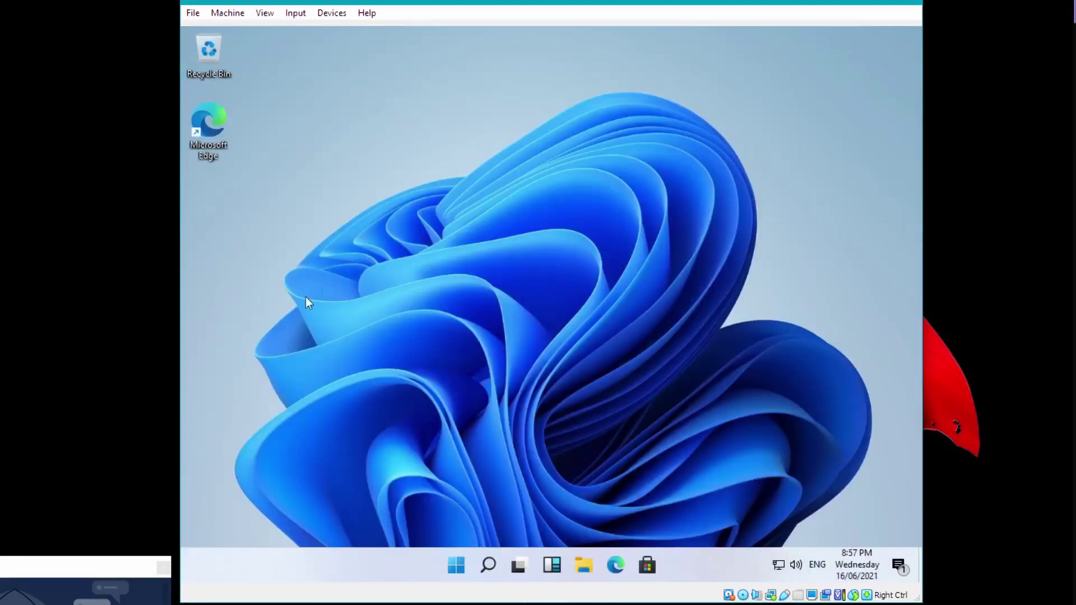
Open the desktop's display settings in a maximized window, set the display resolution to 1600 × 1200 and keep the changes.
right_click(549, 247)
click(574, 366)
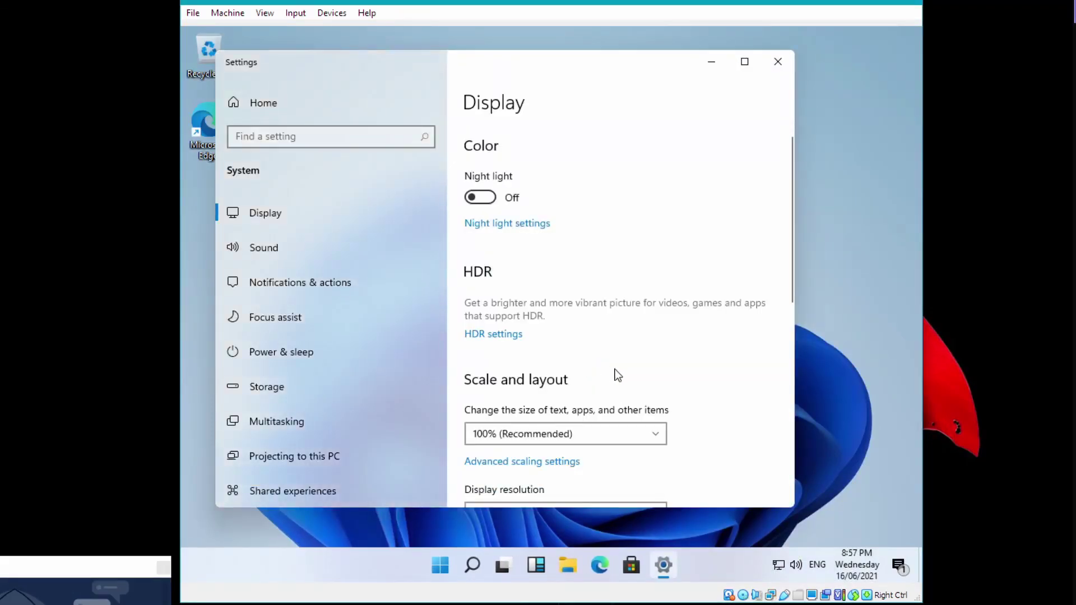
click(744, 61)
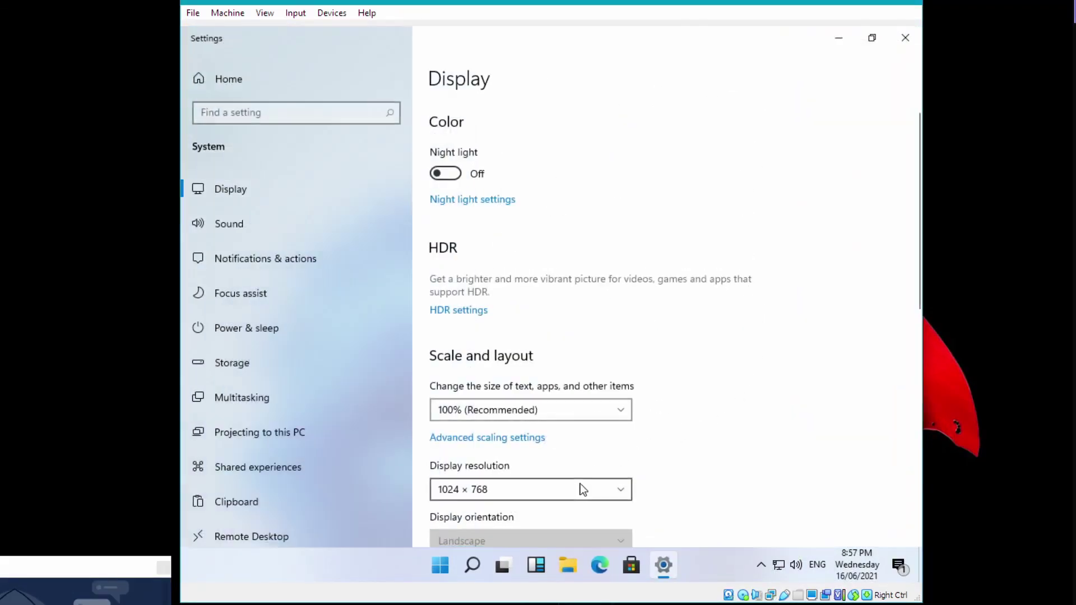
click(583, 489)
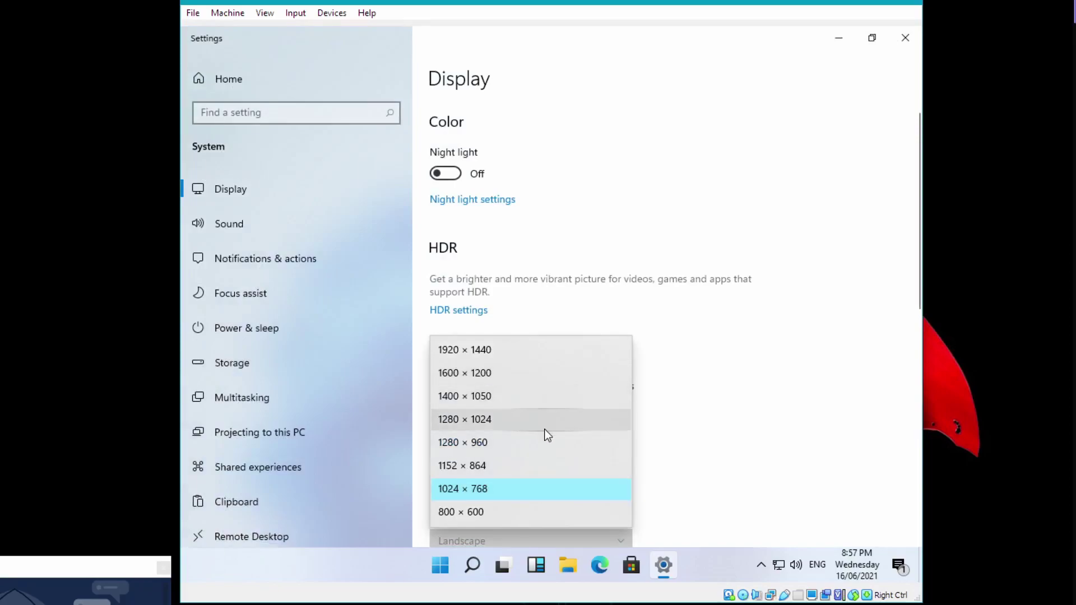
click(543, 373)
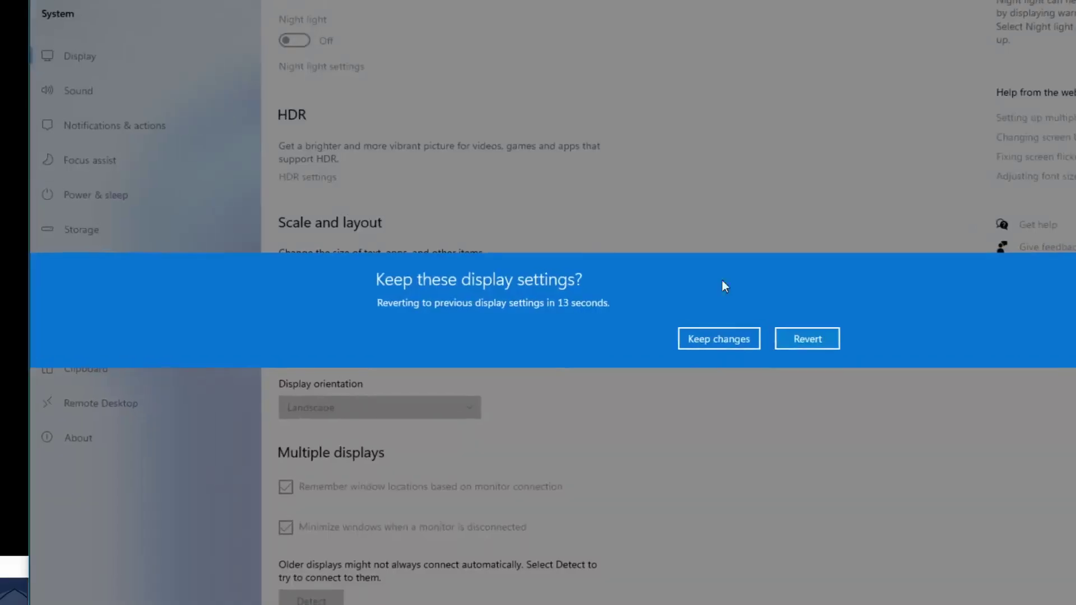
click(722, 336)
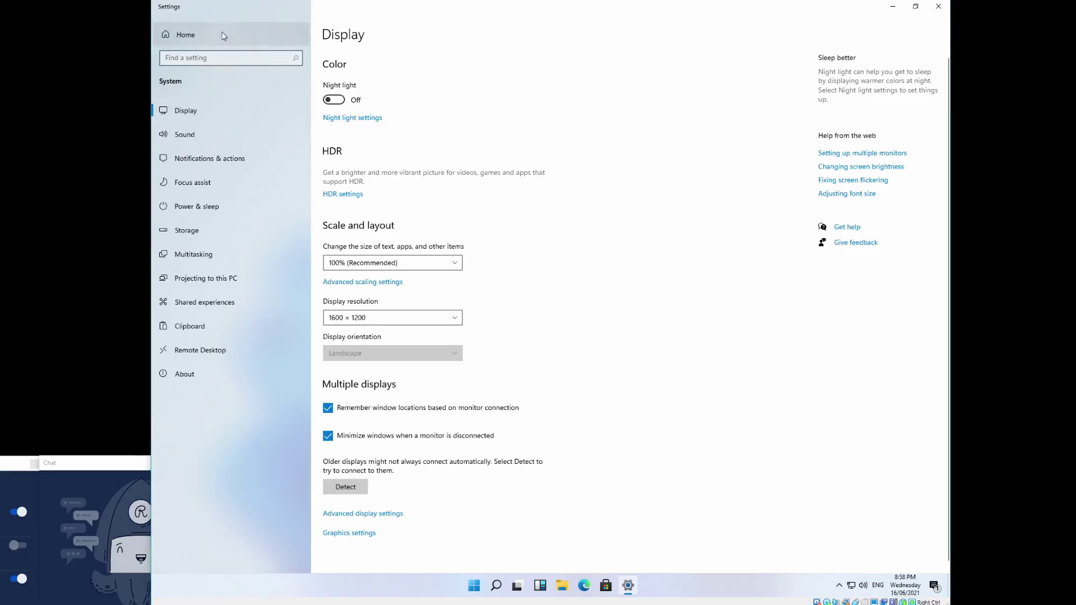
Open the System About page and examine the Windows edition under the Windows specifications.
click(225, 36)
click(289, 176)
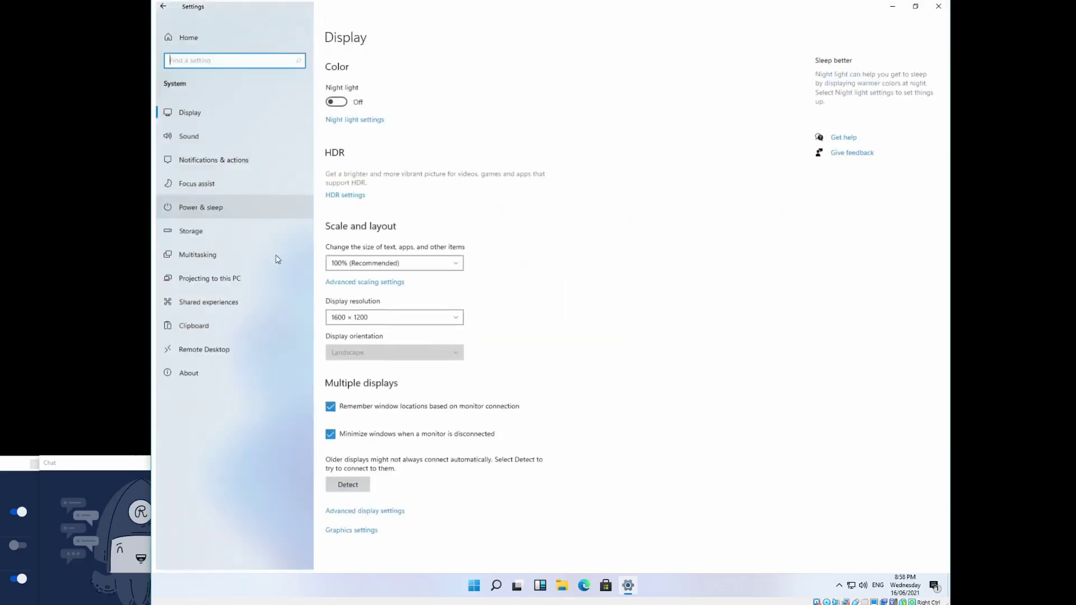
click(219, 367)
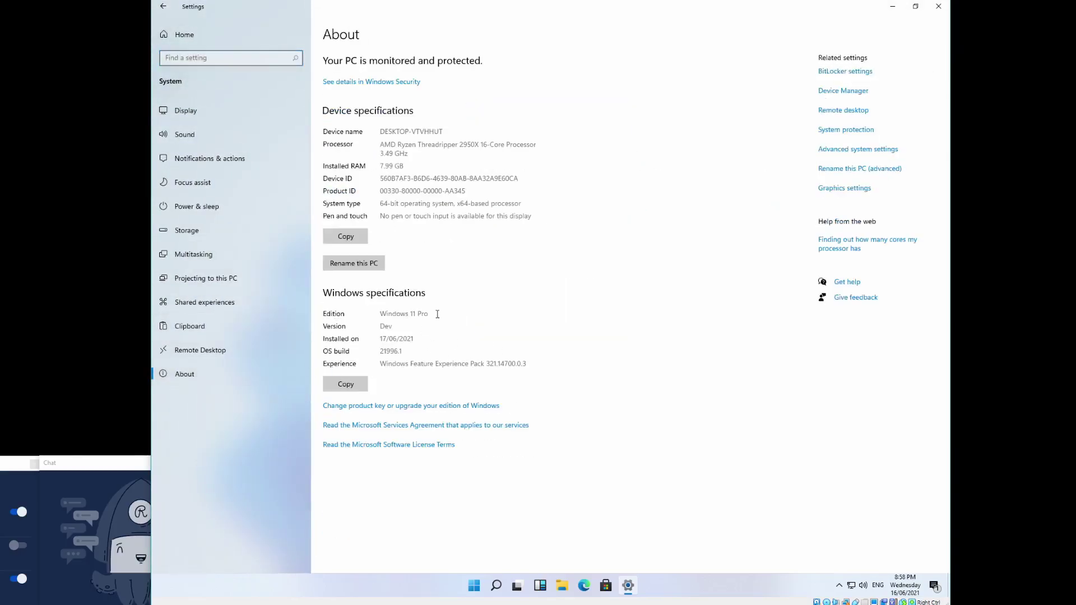
drag(436, 314, 379, 315)
click(475, 334)
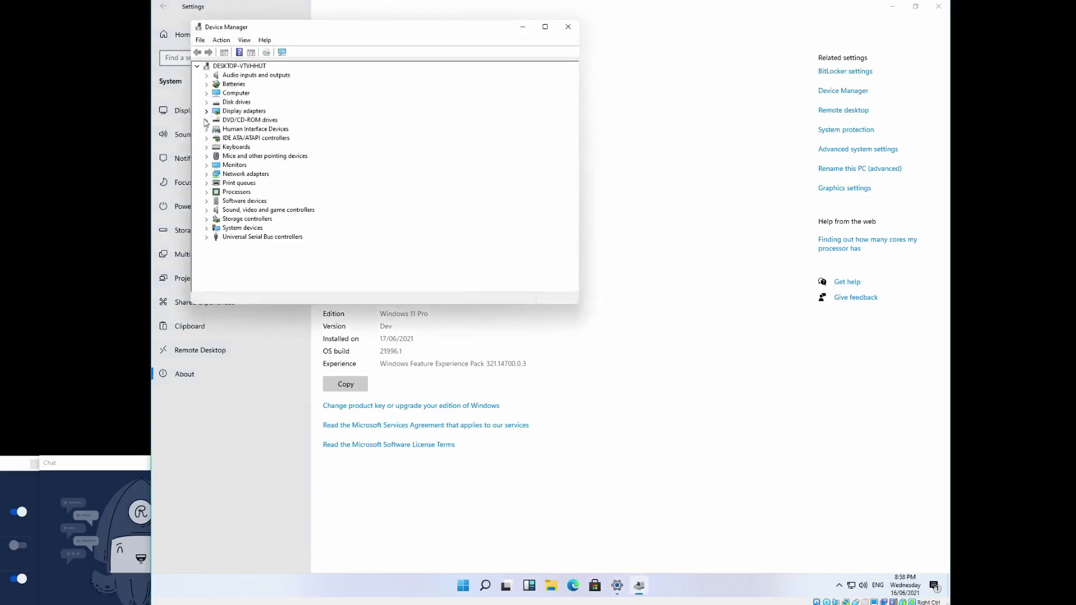
Expand Display adapters in Device Manager to check the installed graphics adapter, and close Device Manager.
click(215, 113)
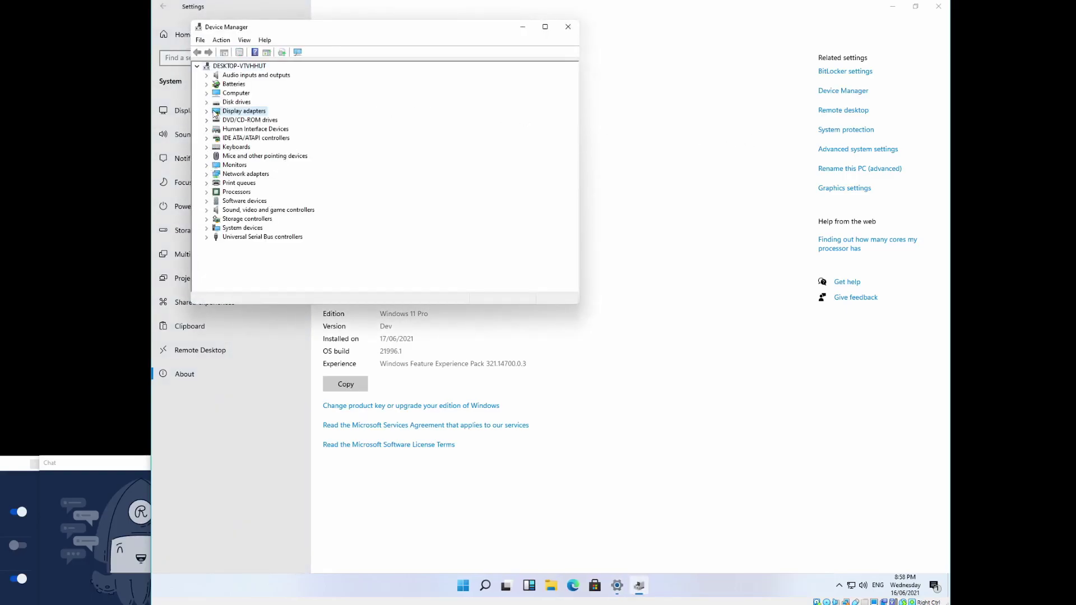
click(206, 112)
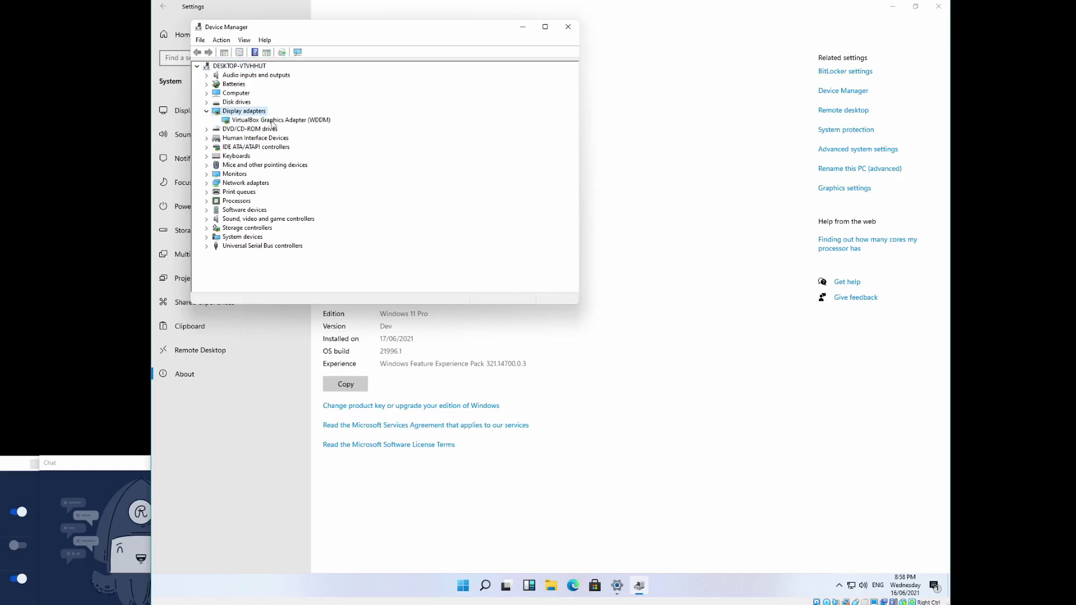
click(568, 26)
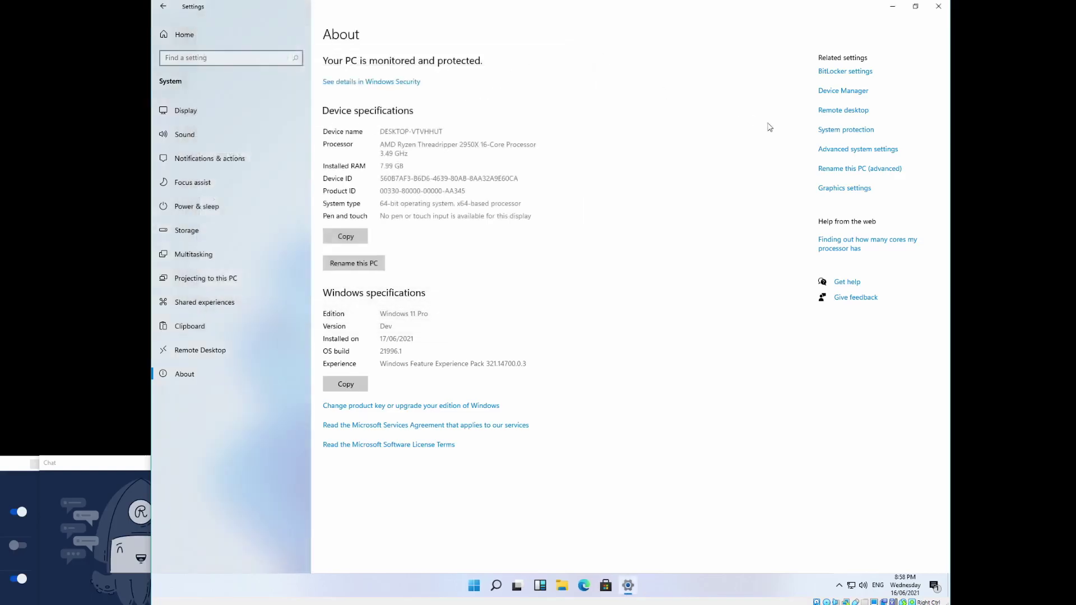
Look through the Hardware and Advanced system properties and the Performance Options, and close them without changes.
click(868, 171)
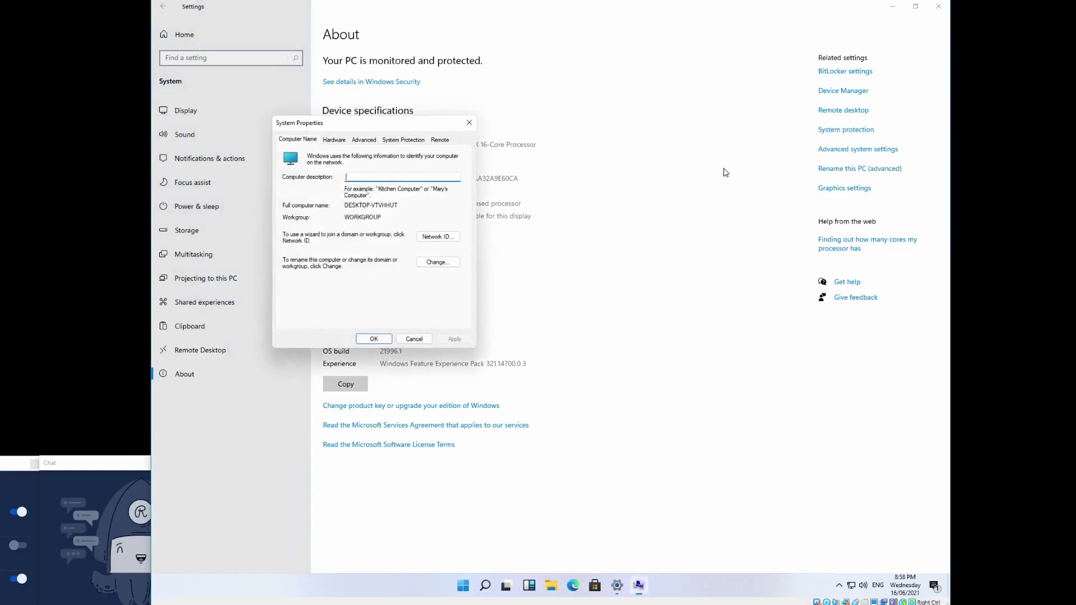
click(344, 144)
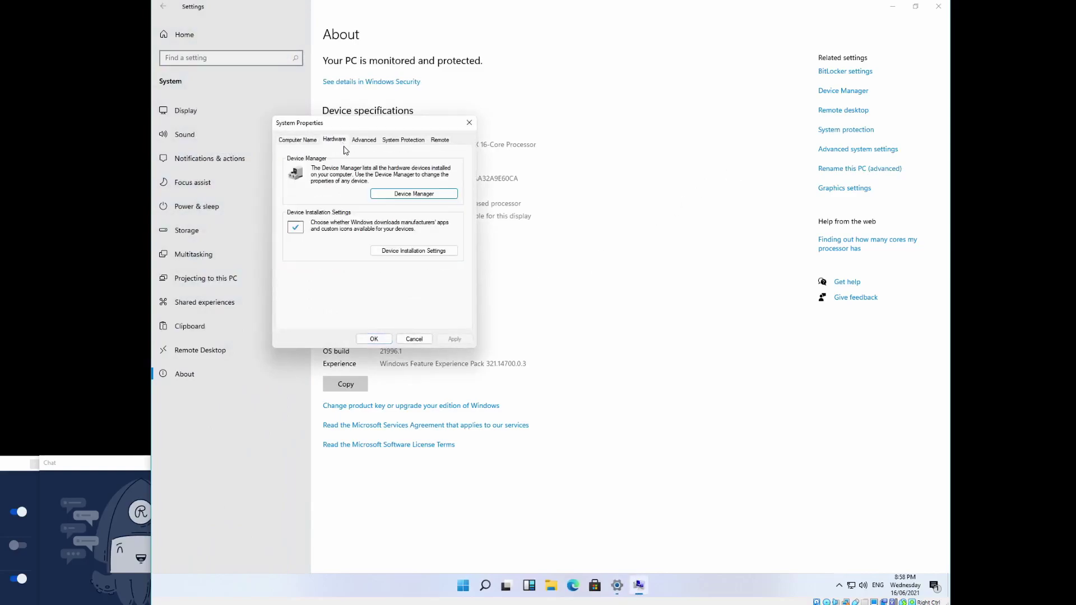
click(368, 143)
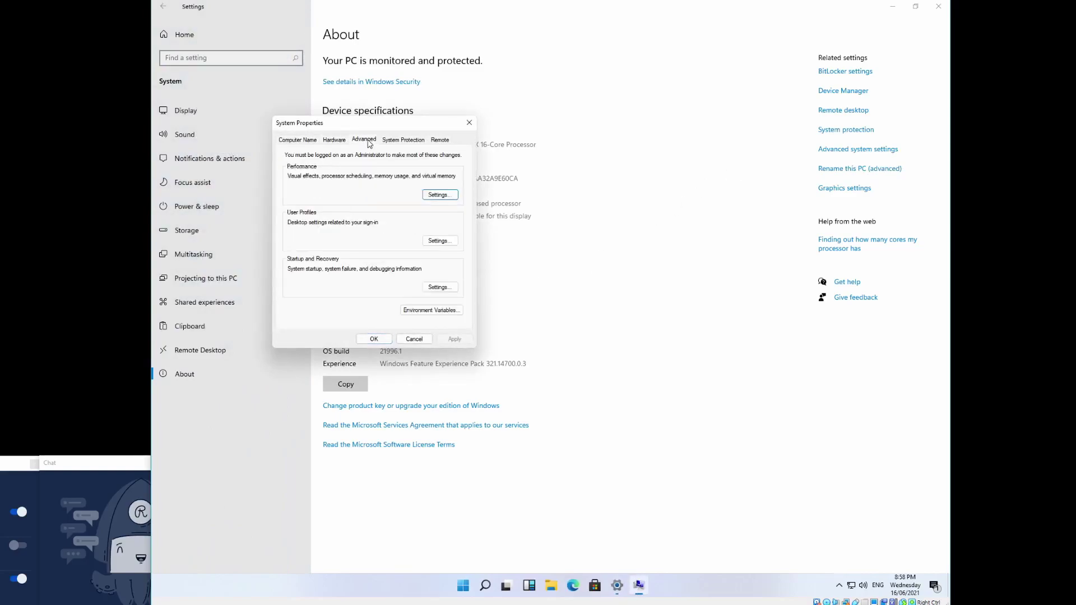
click(440, 195)
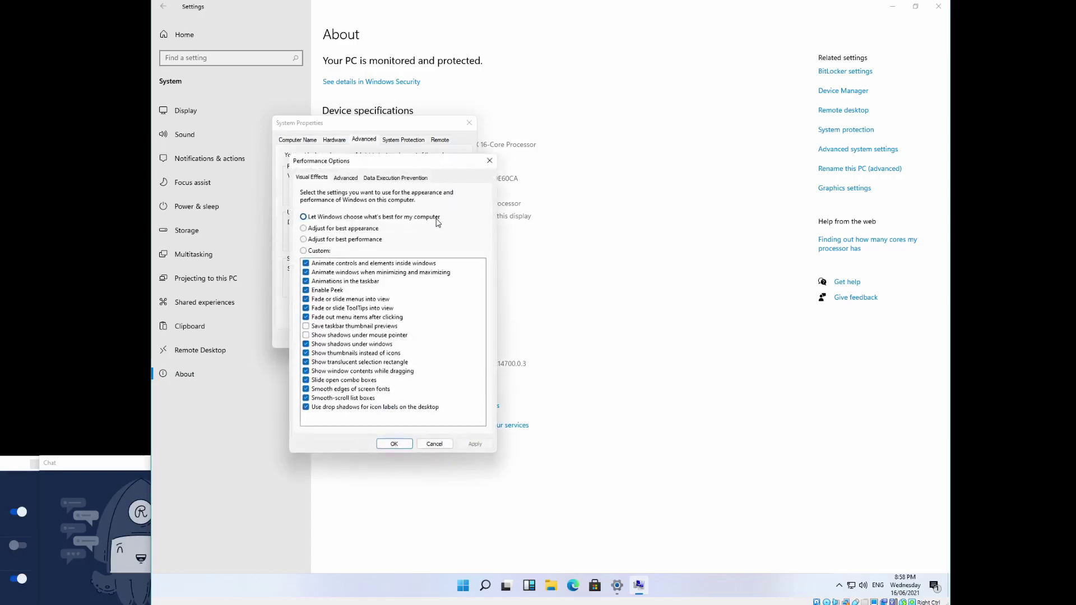
click(434, 443)
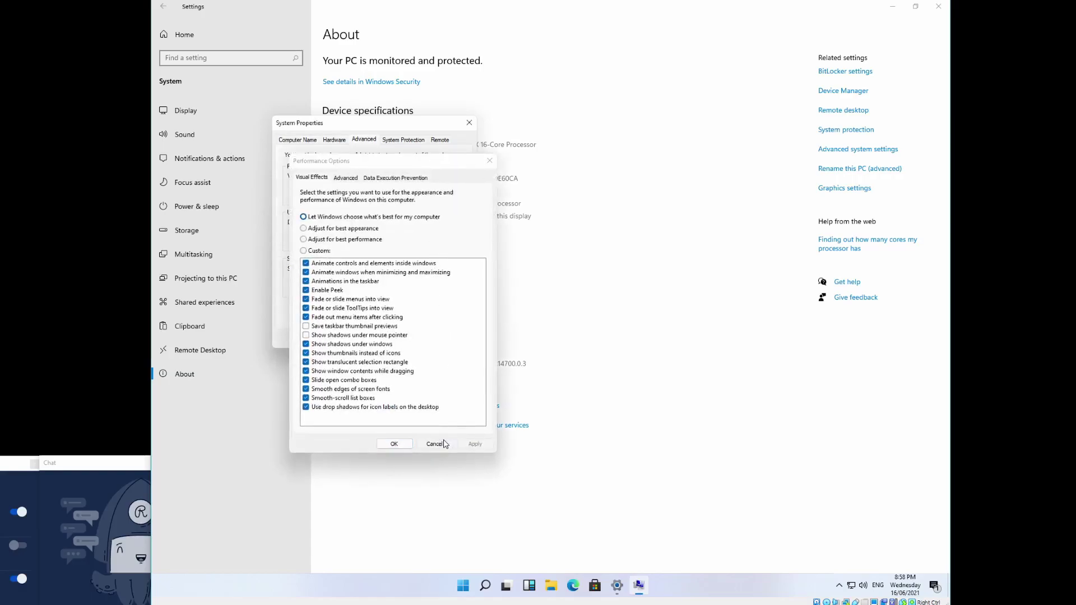
click(418, 339)
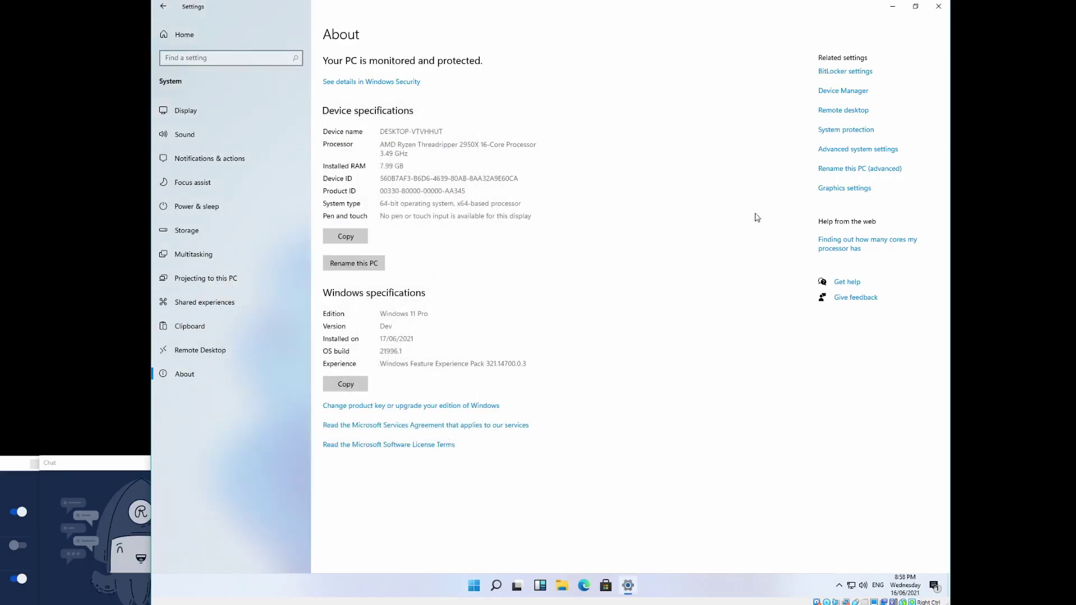
Open Graphics settings, check the app type choices for adding an app, and return to the About page.
click(842, 191)
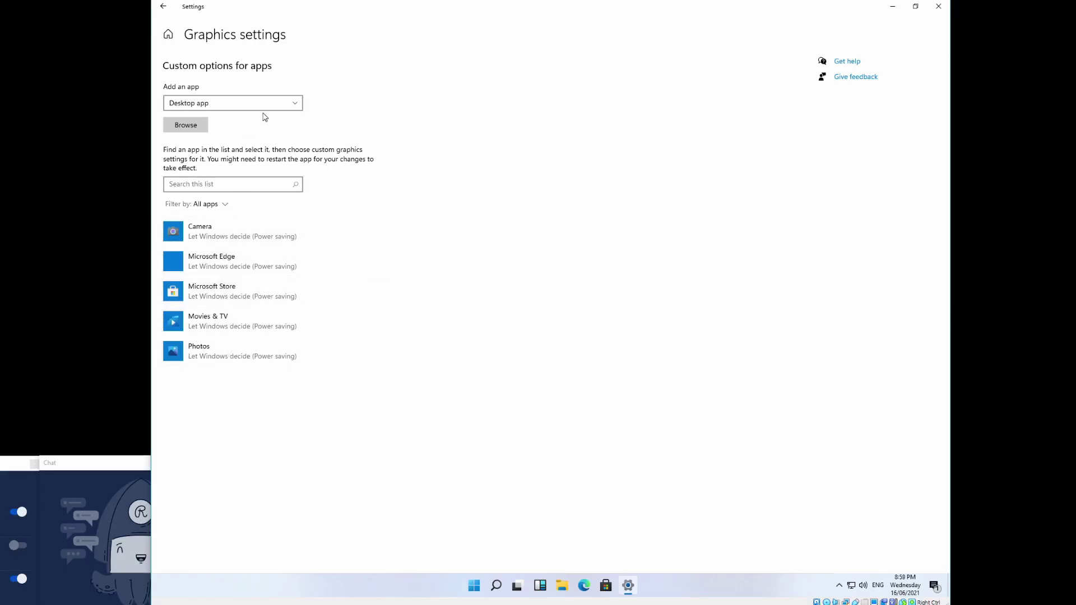
click(279, 104)
click(560, 88)
click(163, 6)
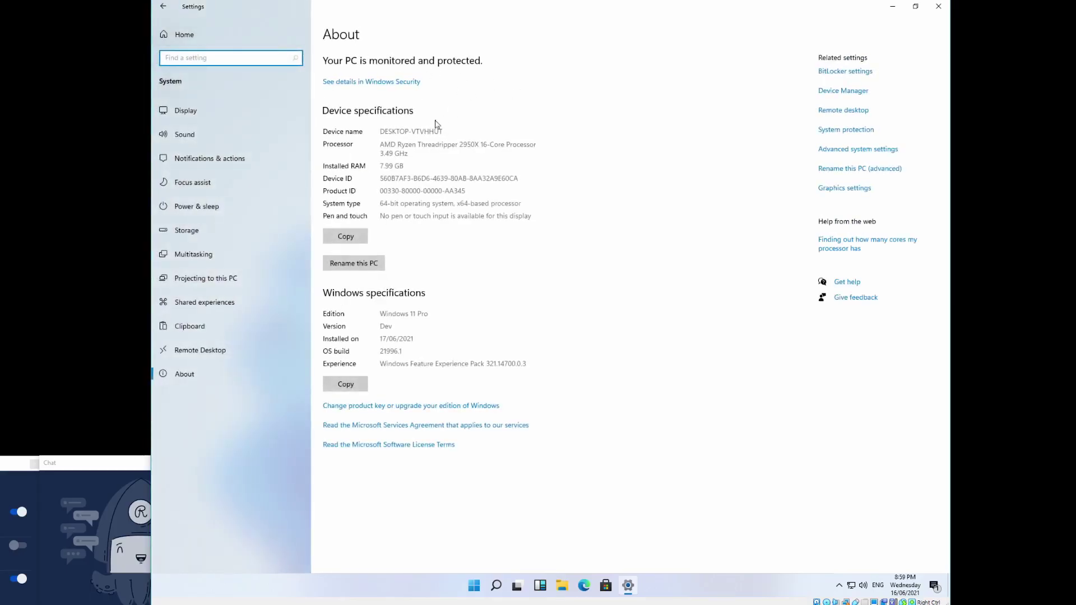
Look through the Focus assist, Sound, Remote Desktop, Projecting to this PC and Multitasking settings.
click(235, 186)
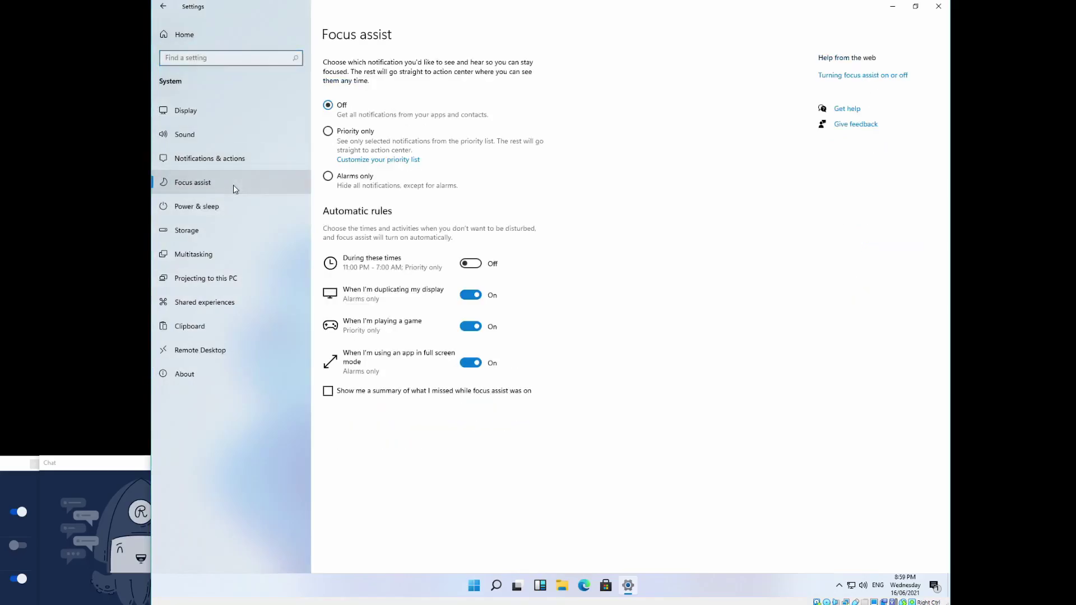
click(252, 145)
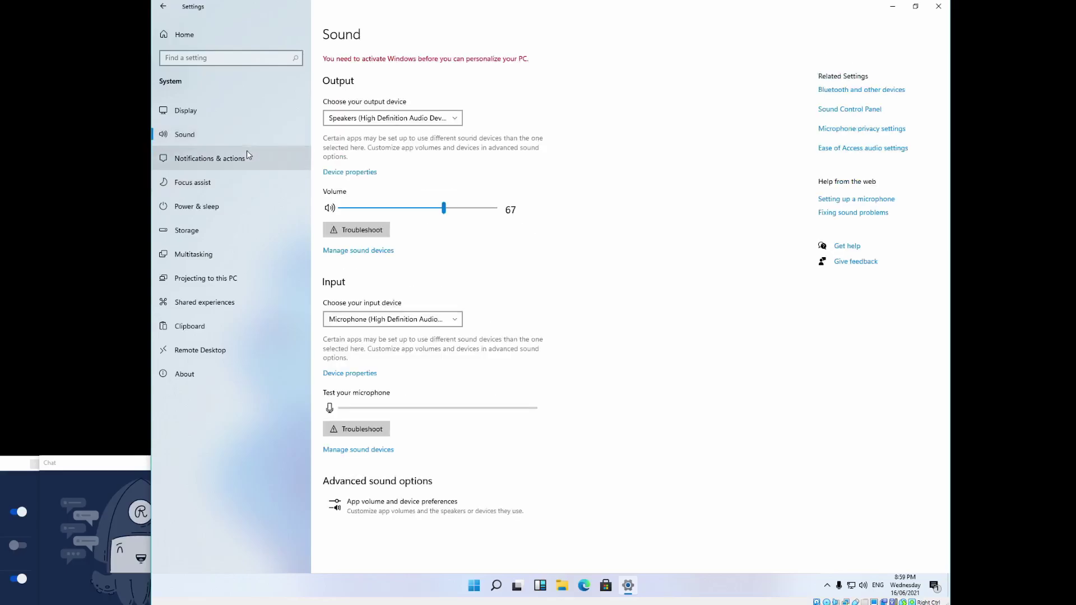
click(227, 352)
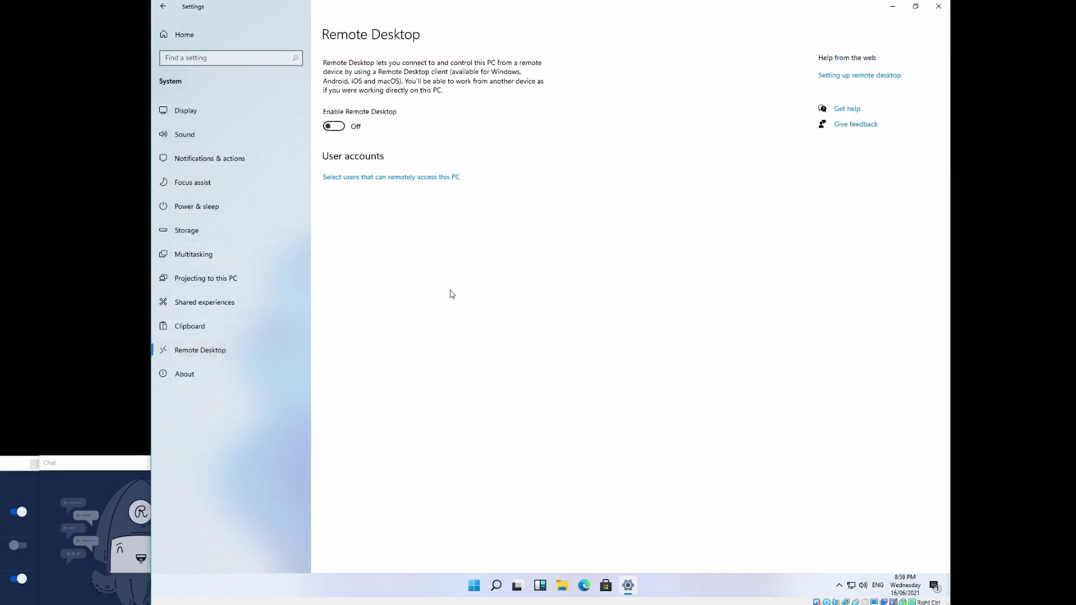
click(281, 280)
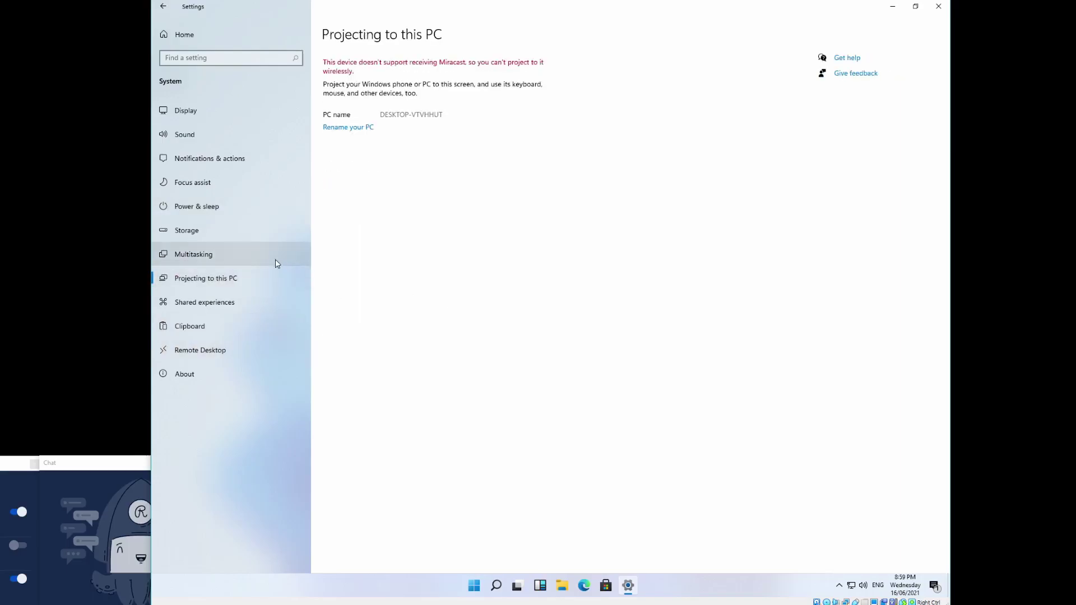
click(275, 261)
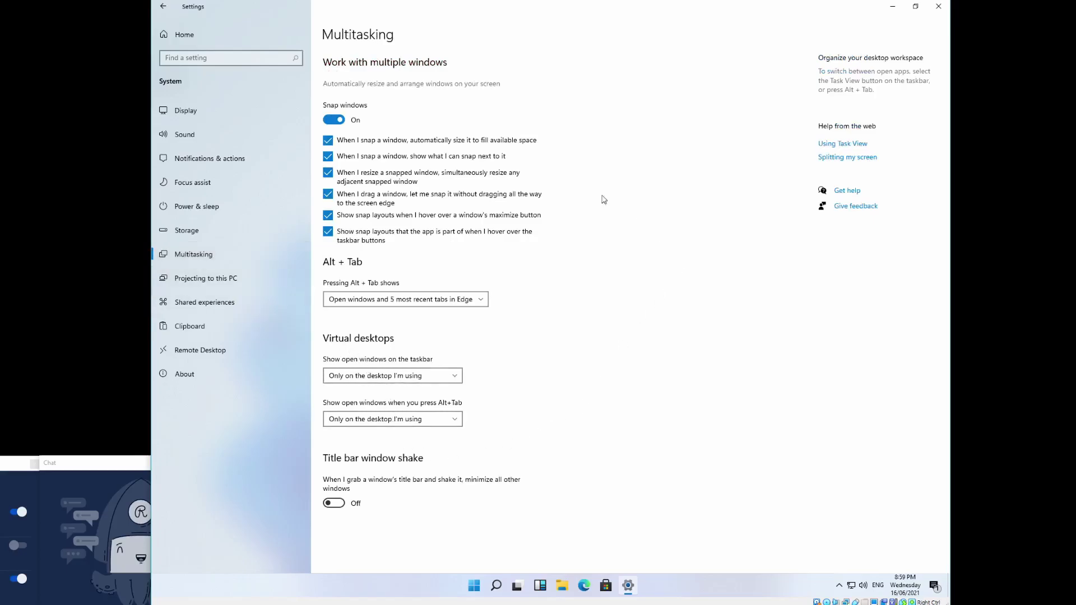
View the Bluetooth & other devices page in the Devices settings and return to the Settings home.
click(246, 34)
click(423, 168)
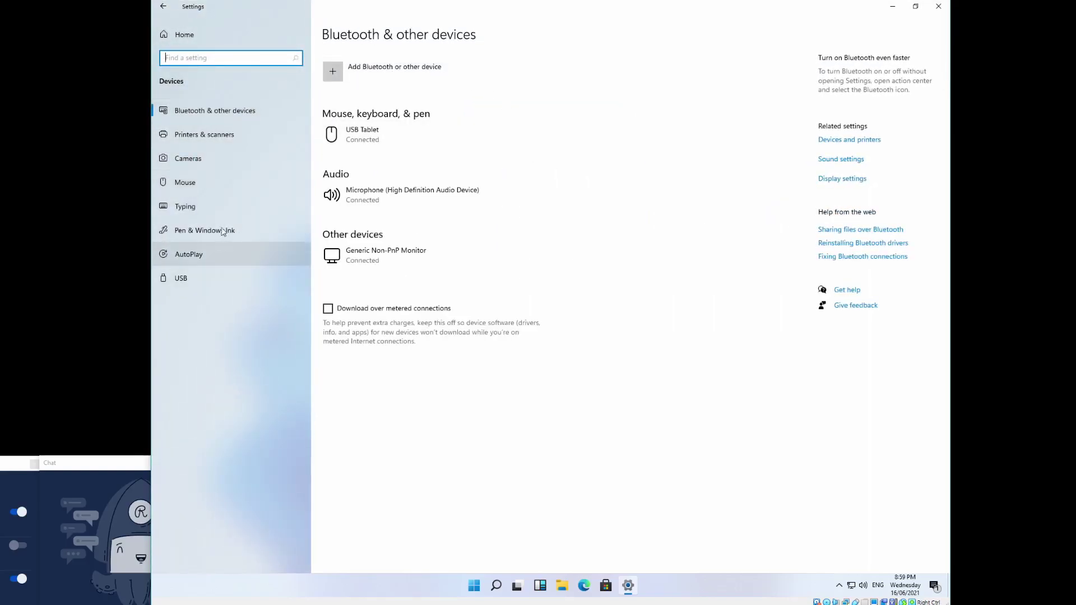
click(178, 36)
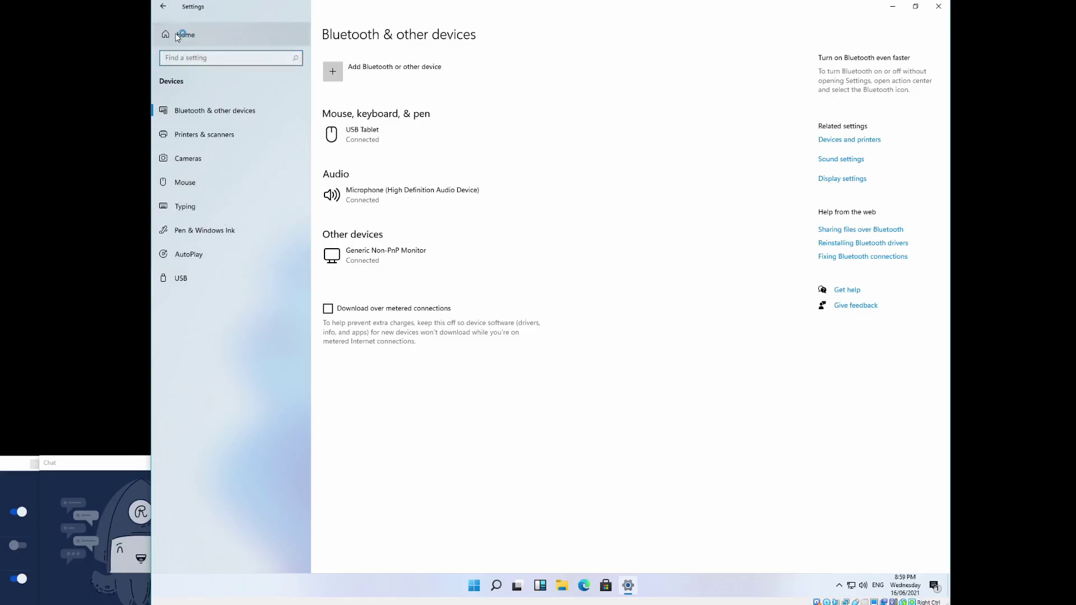
Open the Network & Internet settings and look at the Status and Ethernet pages.
click(678, 165)
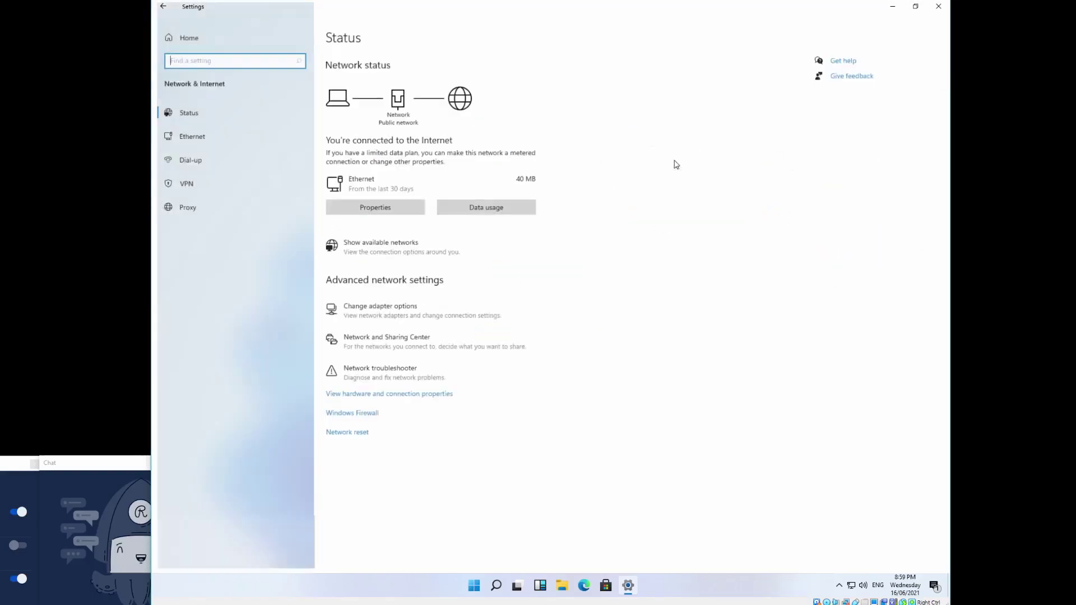
click(219, 144)
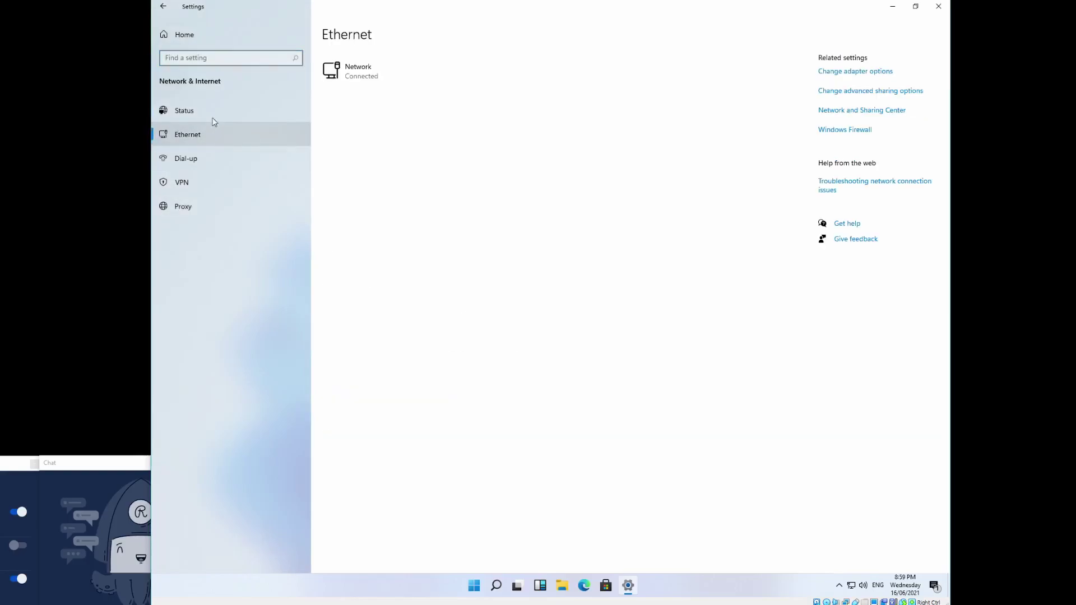
click(213, 114)
Open the adapter options, view the status of the Ethernet connection, and close the status and Network Connections windows.
click(407, 319)
click(327, 215)
right_click(327, 214)
click(361, 227)
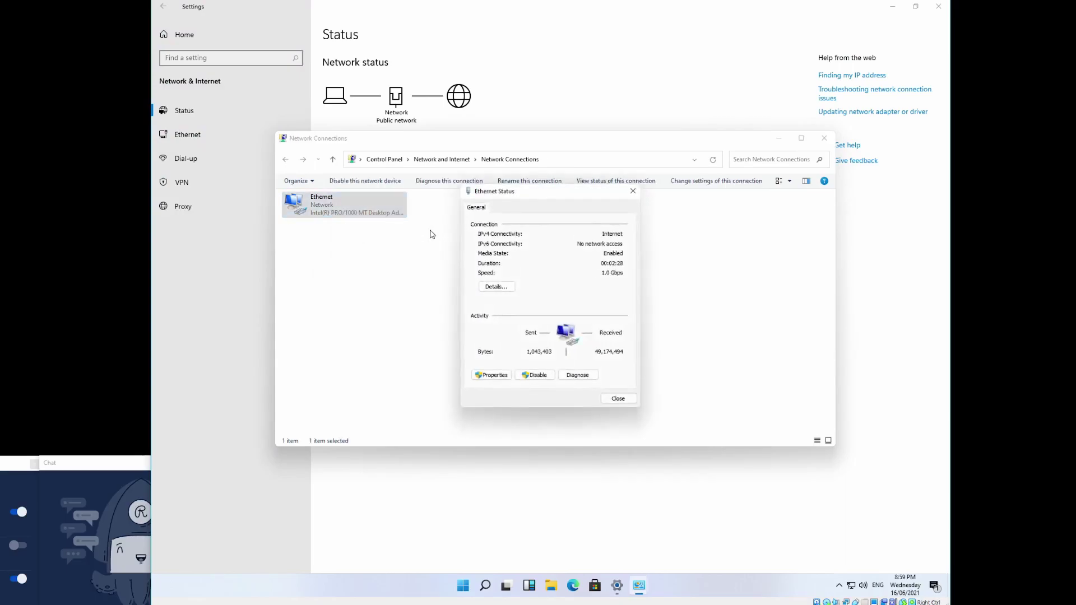
click(618, 399)
click(823, 138)
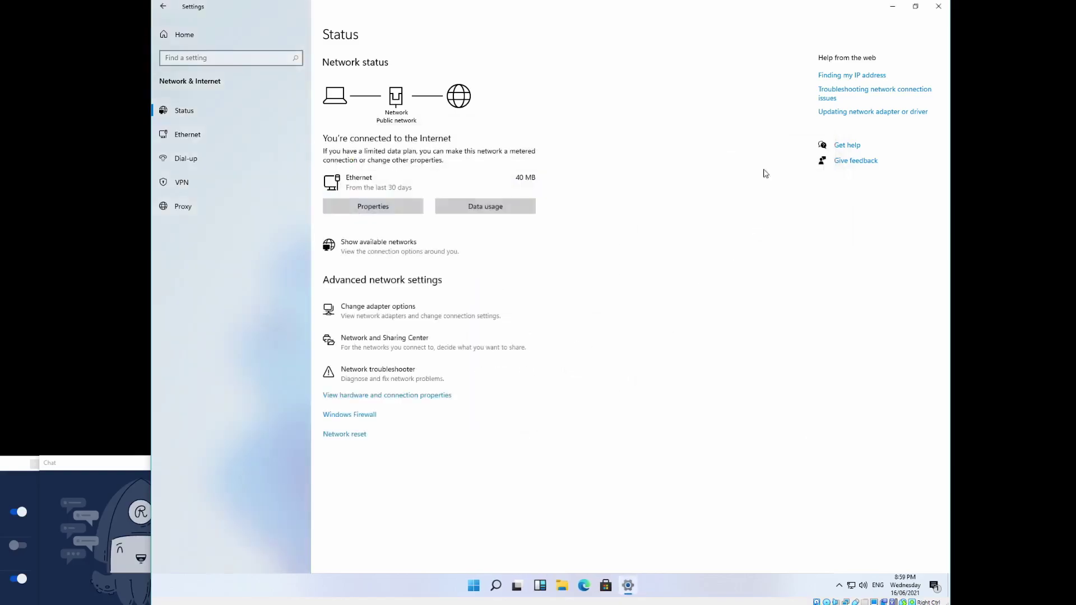
Return to the Settings home and look at the Background and Colors pages in Personalization.
click(164, 7)
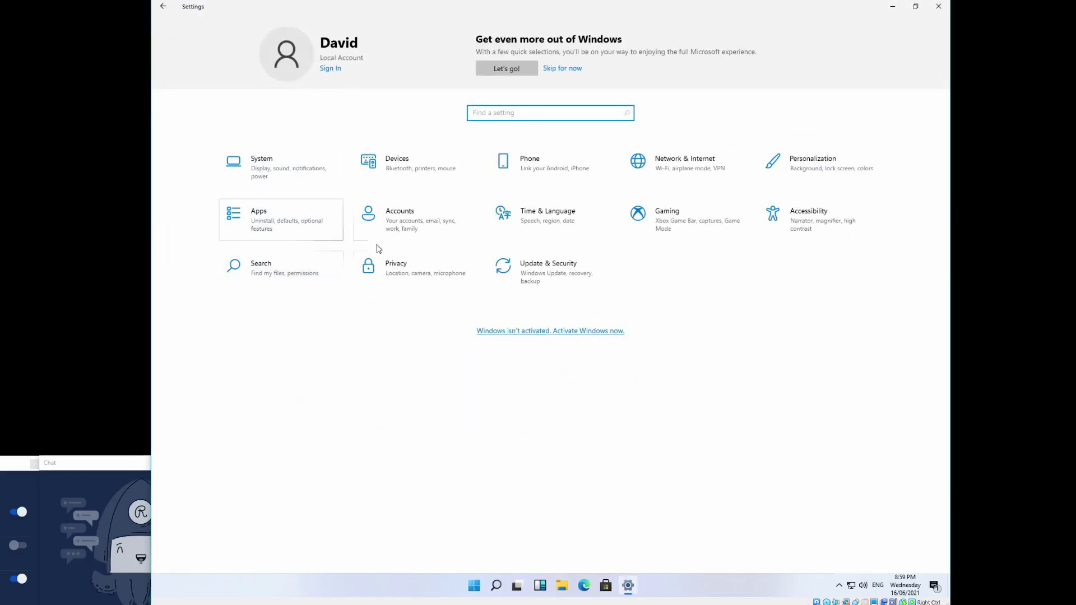
click(818, 168)
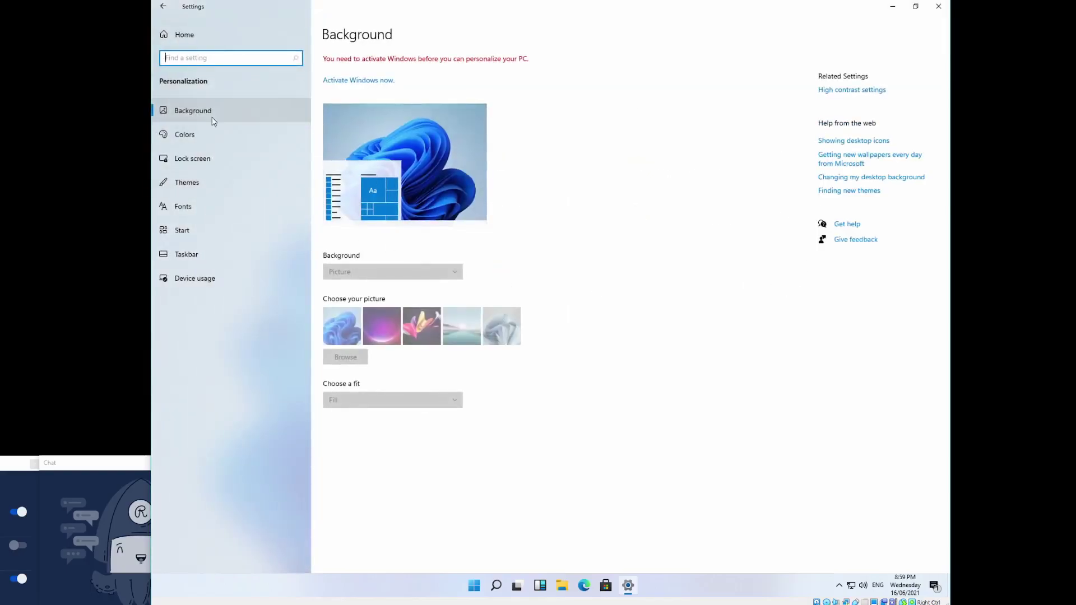
click(204, 133)
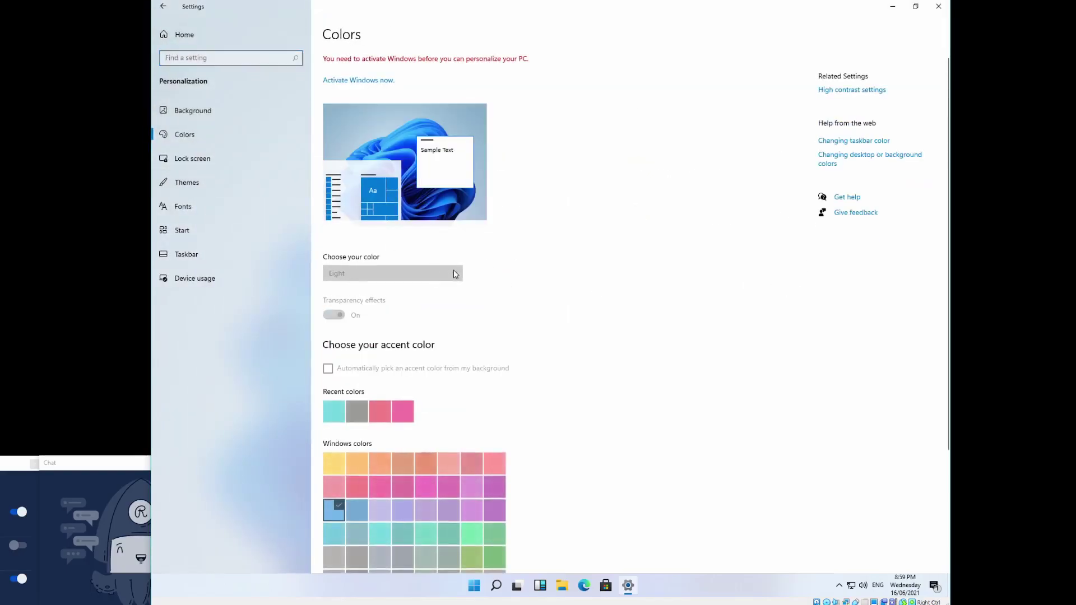
Look through the rest of the Colors page and the Lock screen, Start, Taskbar and Device usage pages, and return to the Settings home.
scroll(557, 353, down, 3)
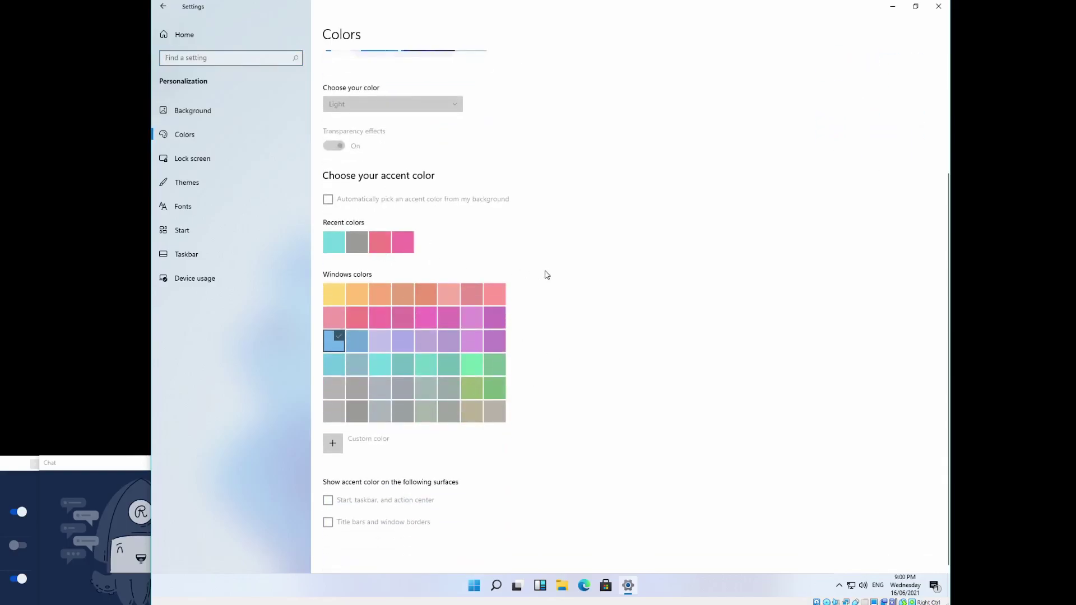
scroll(459, 501, up, 3)
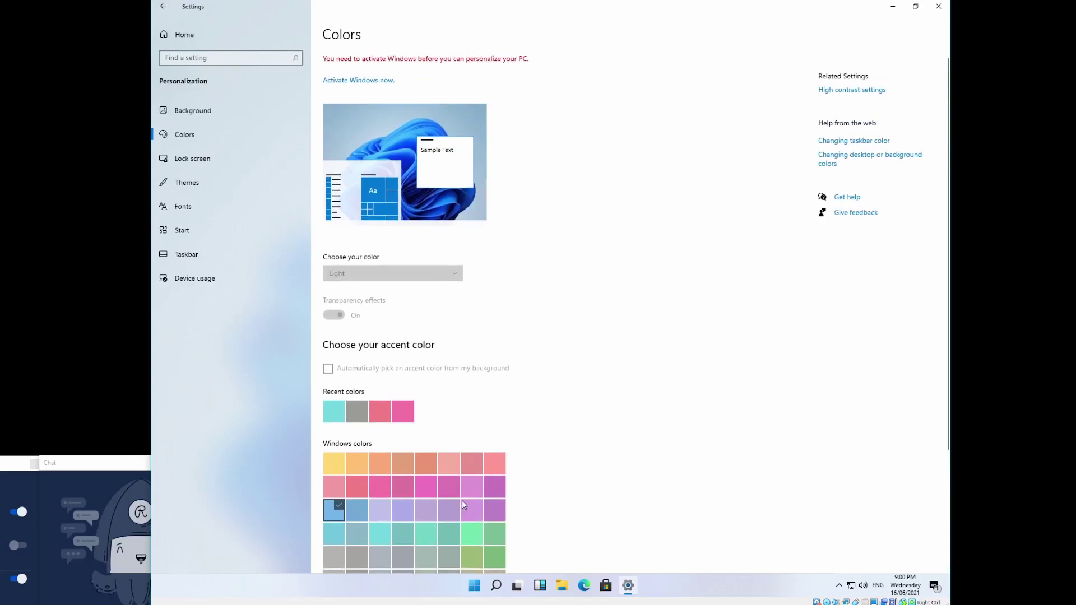
click(207, 165)
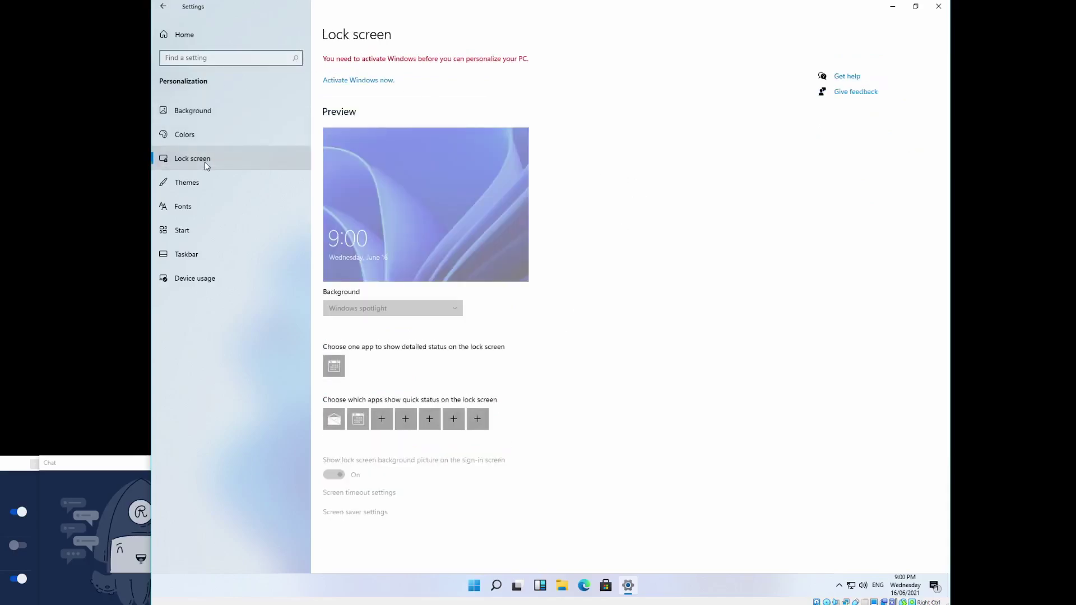
click(208, 240)
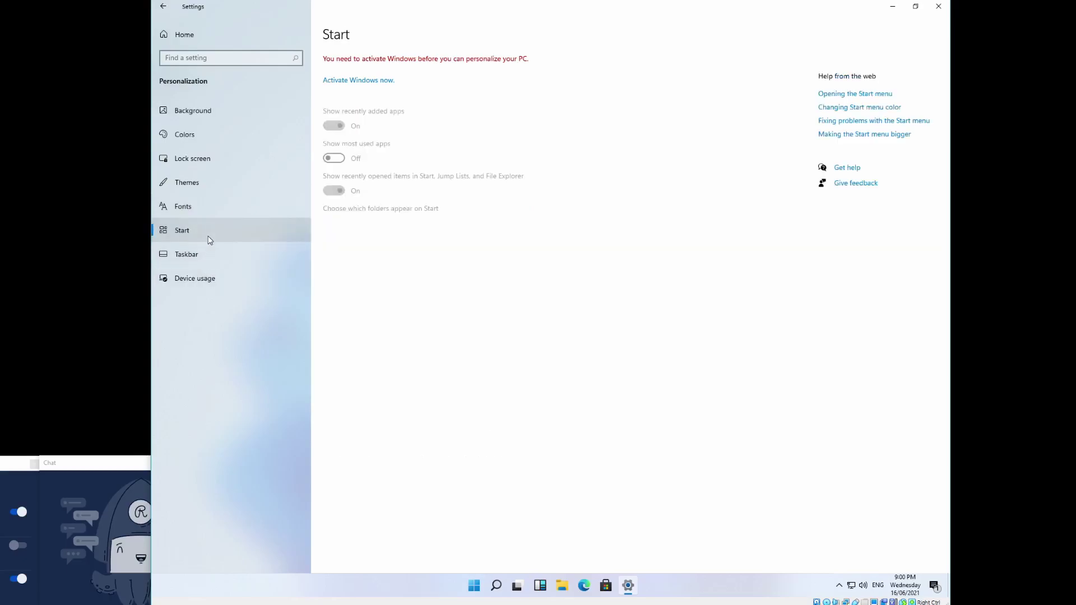
click(212, 261)
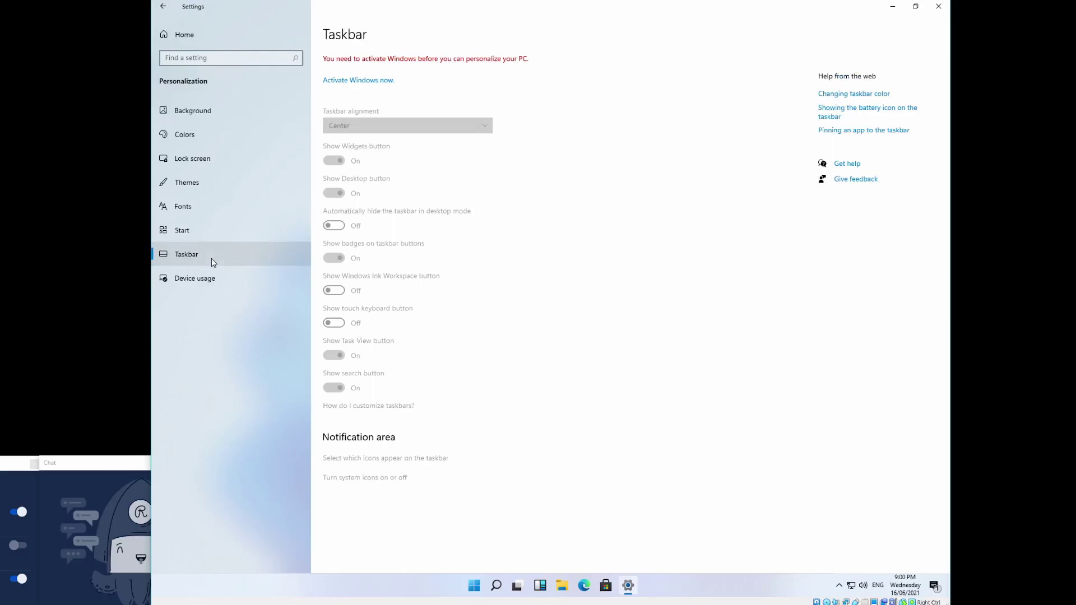
click(228, 278)
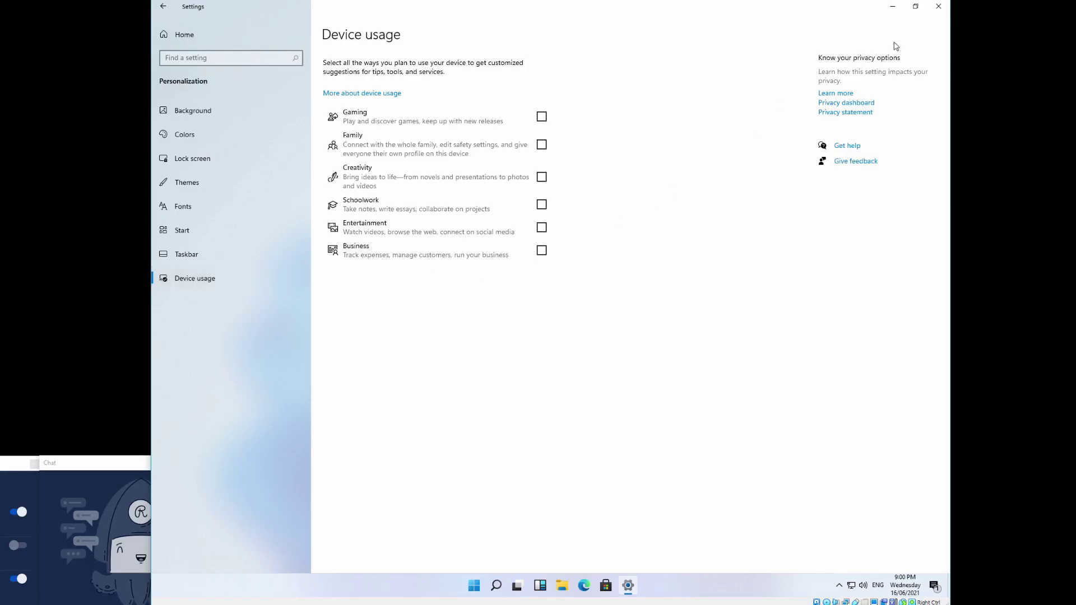
click(241, 35)
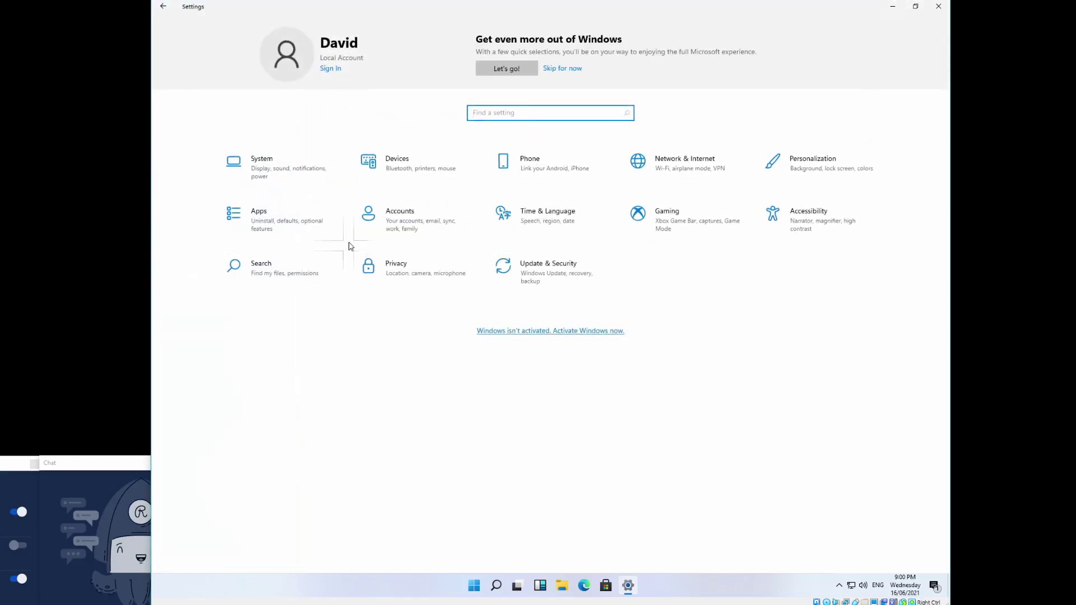
View the Your info page in Accounts and the Xbox Game Bar, Xbox Networking and Game Mode pages in Gaming, ending at the Settings home.
click(392, 230)
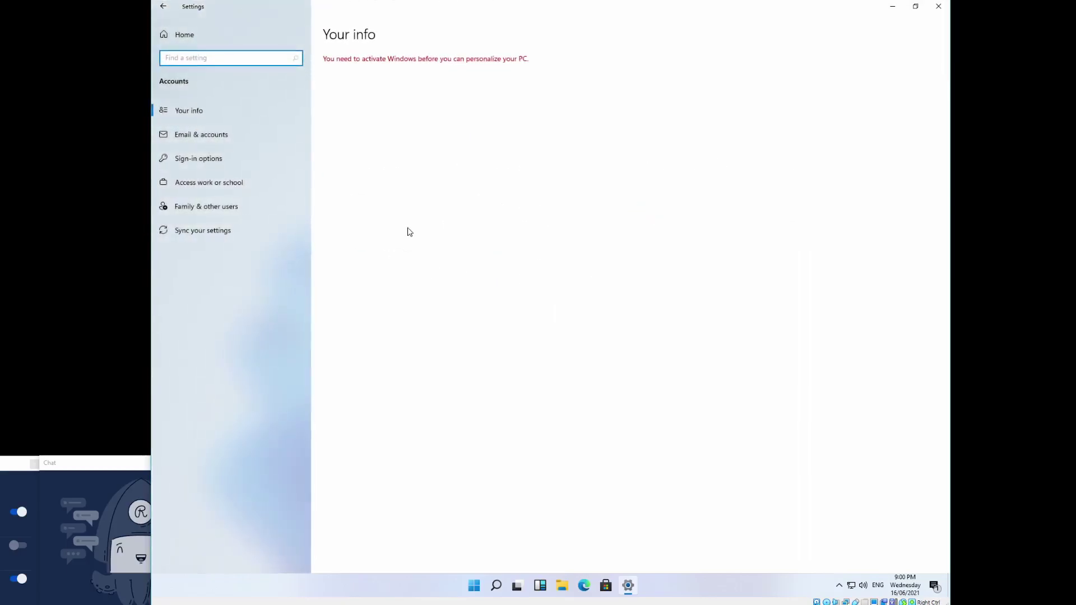
click(206, 35)
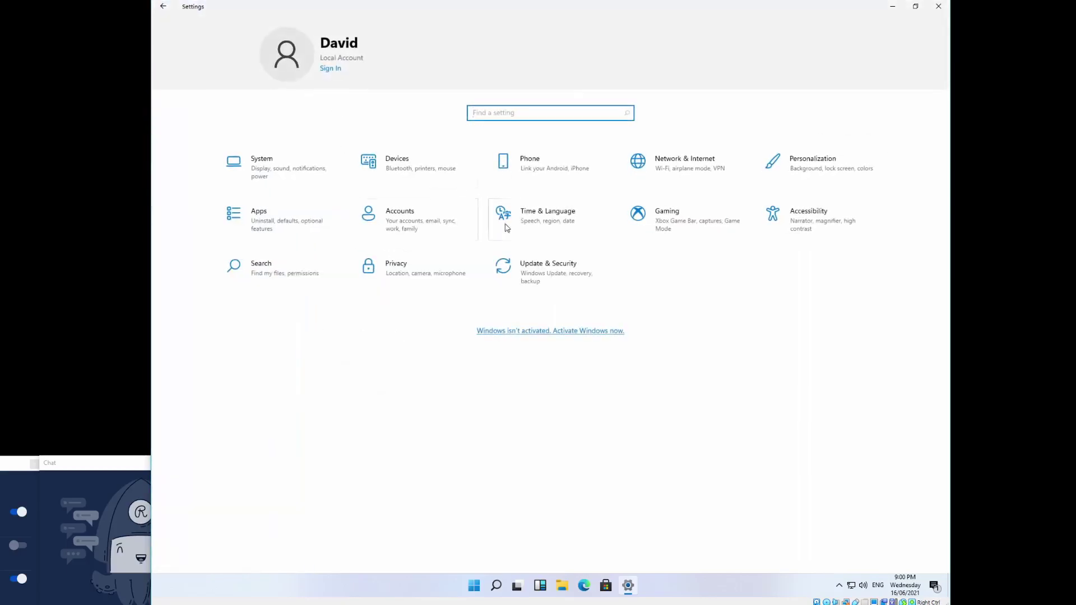
click(688, 221)
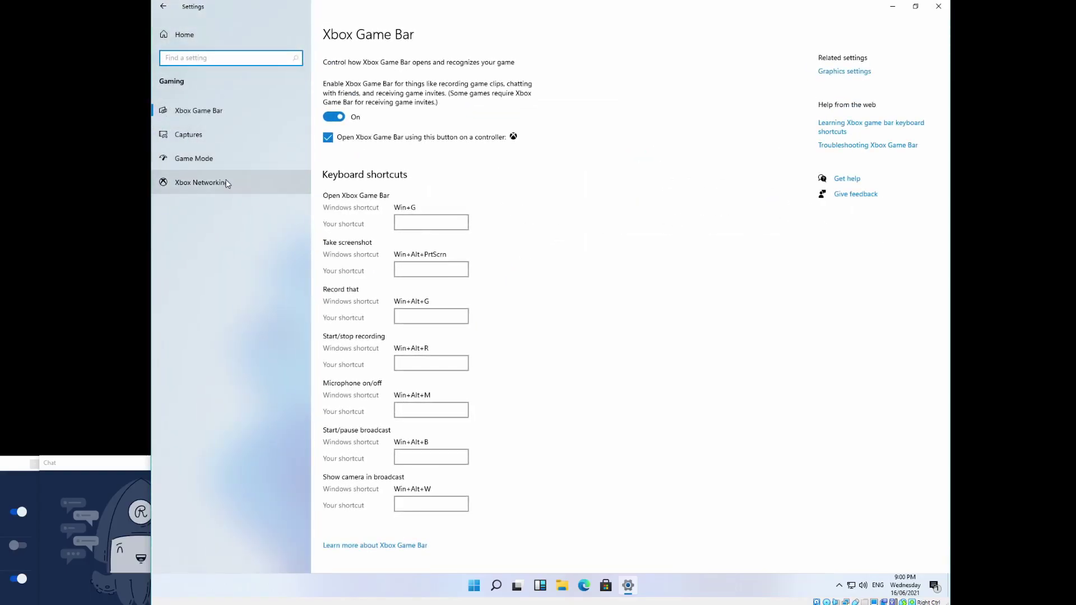
click(227, 183)
click(228, 163)
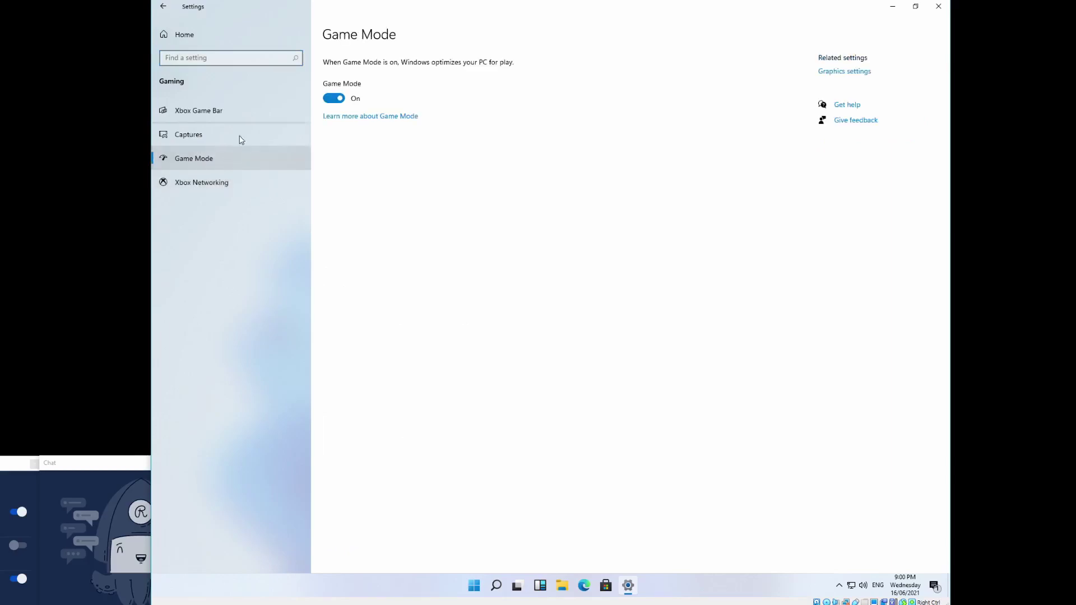
click(163, 6)
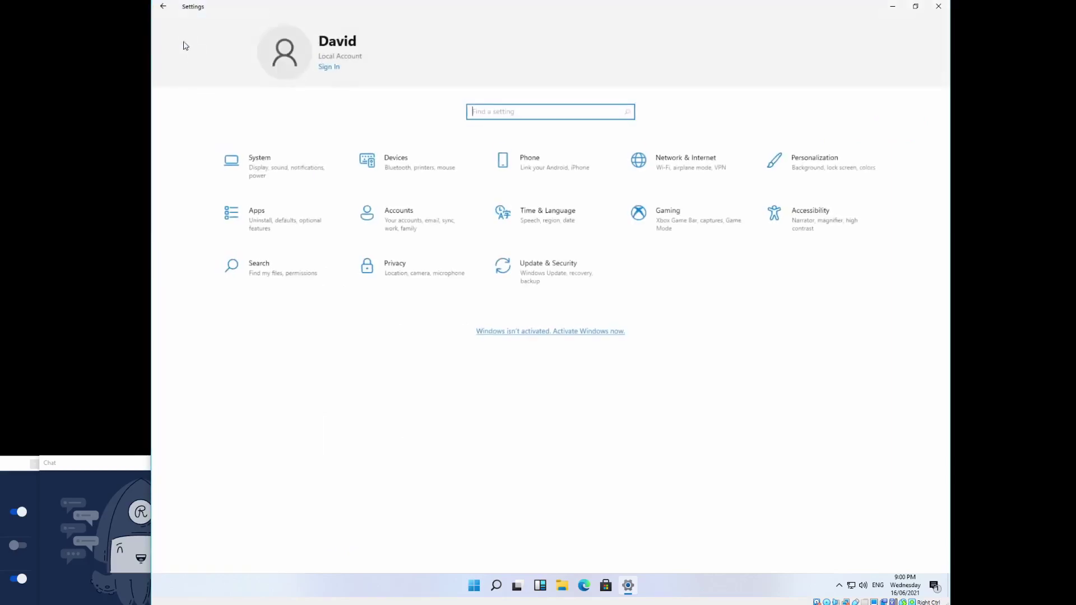
Look through the list of installed programs in Apps & features and close Settings.
click(270, 215)
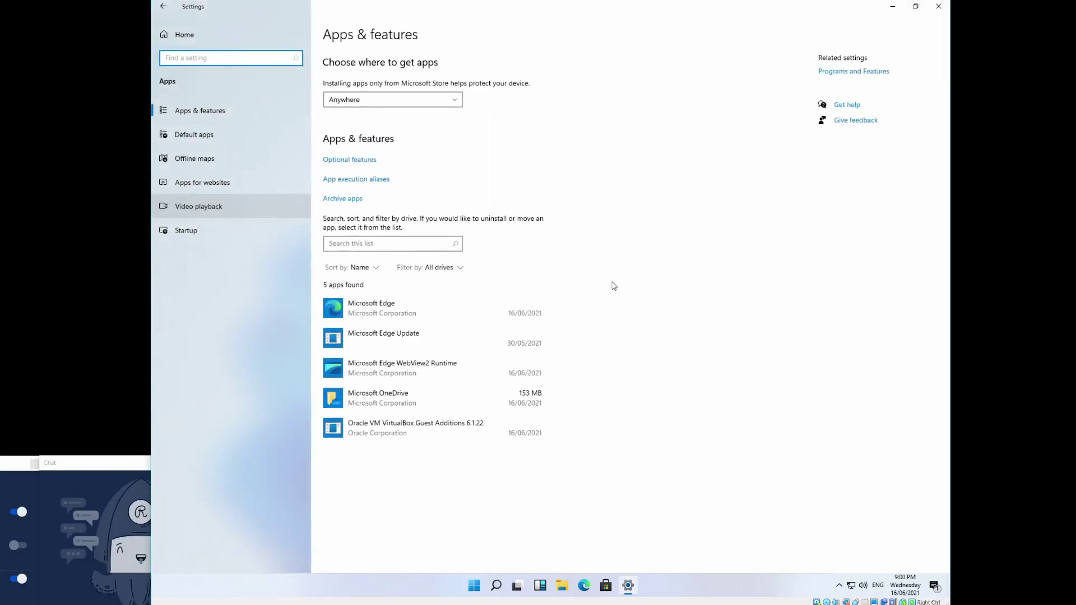
scroll(625, 390, down, 7)
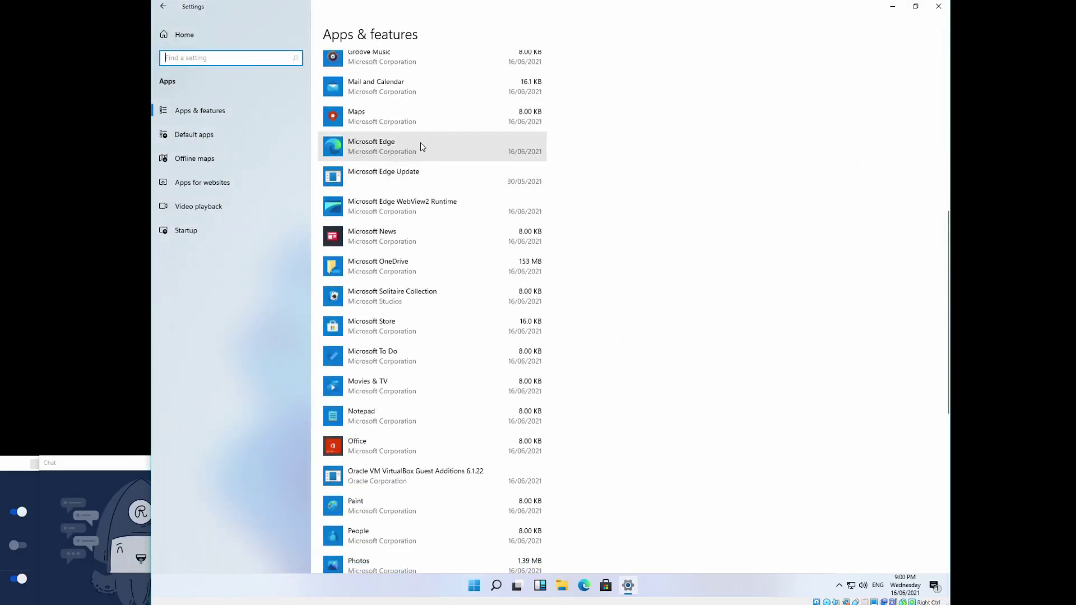
scroll(457, 426, down, 8)
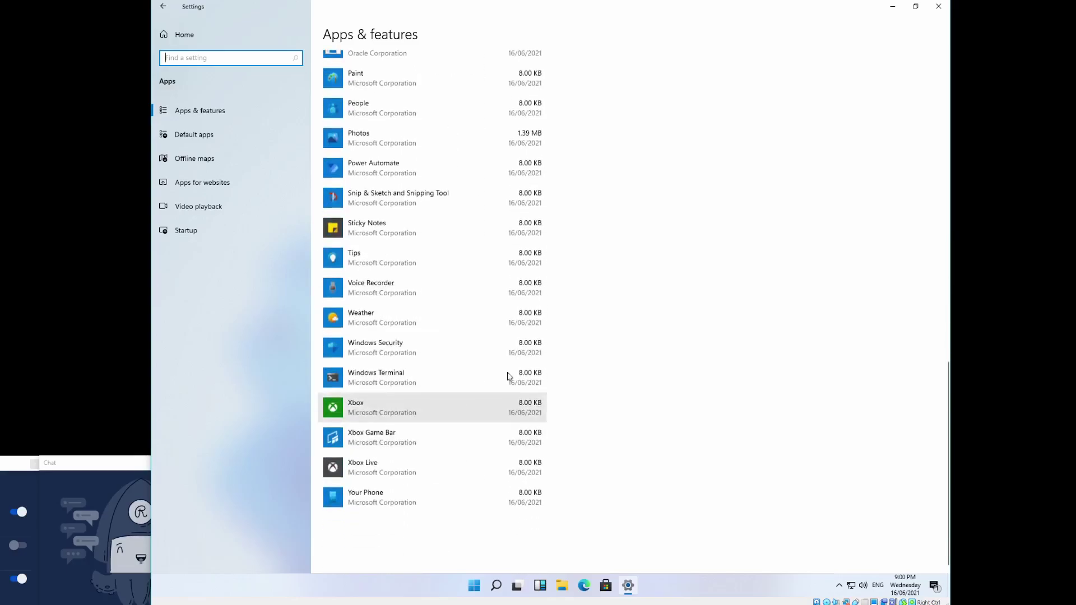
click(938, 6)
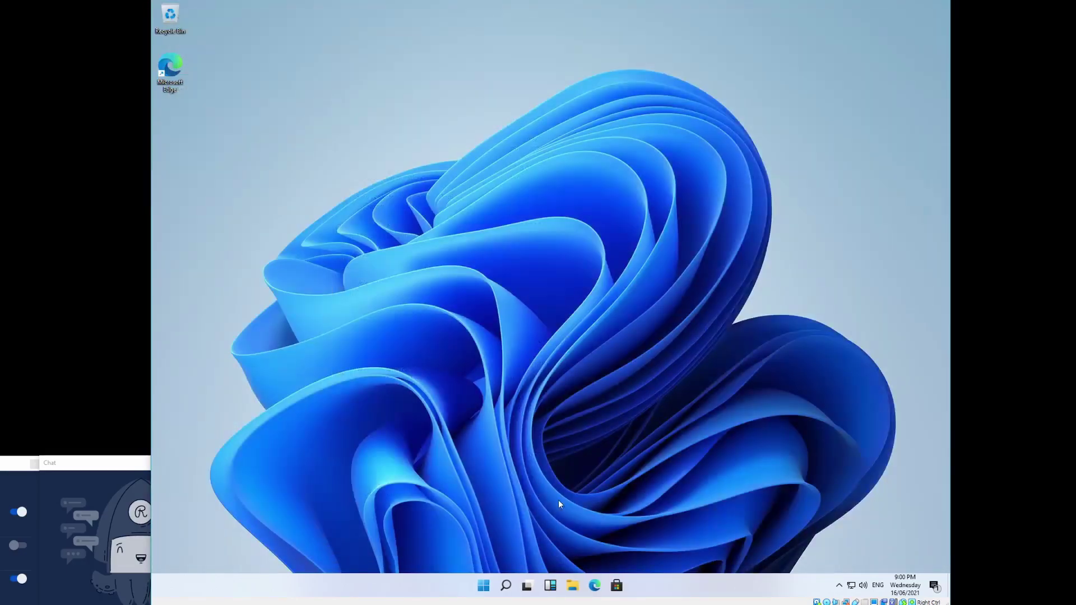
Search Windows for "internet expl" and open the result for changing the search provider in Internet Explorer.
click(483, 586)
text(in)
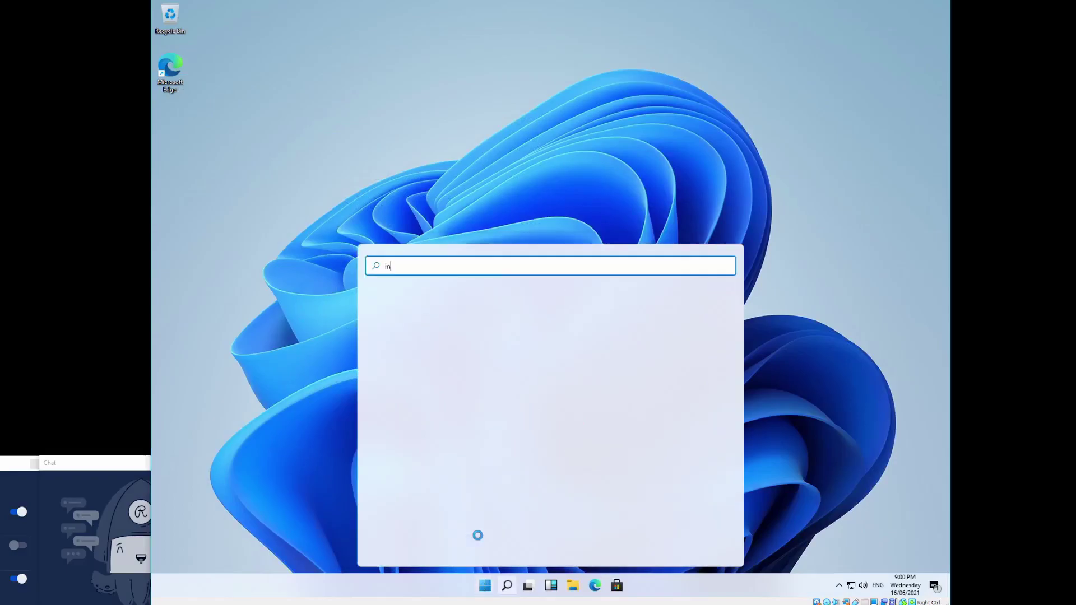
text(ternet)
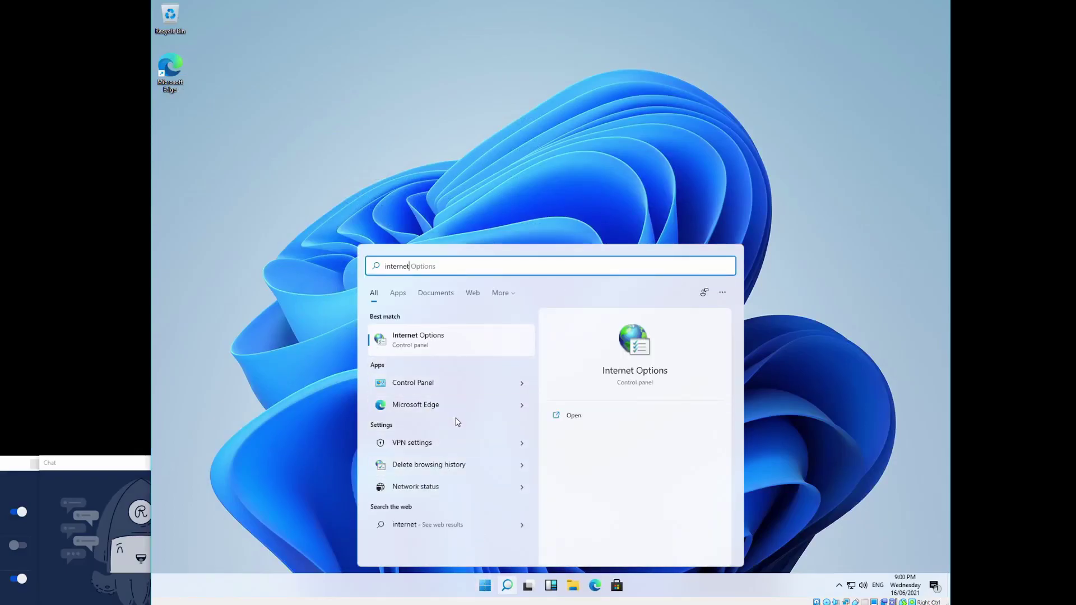
text( expl)
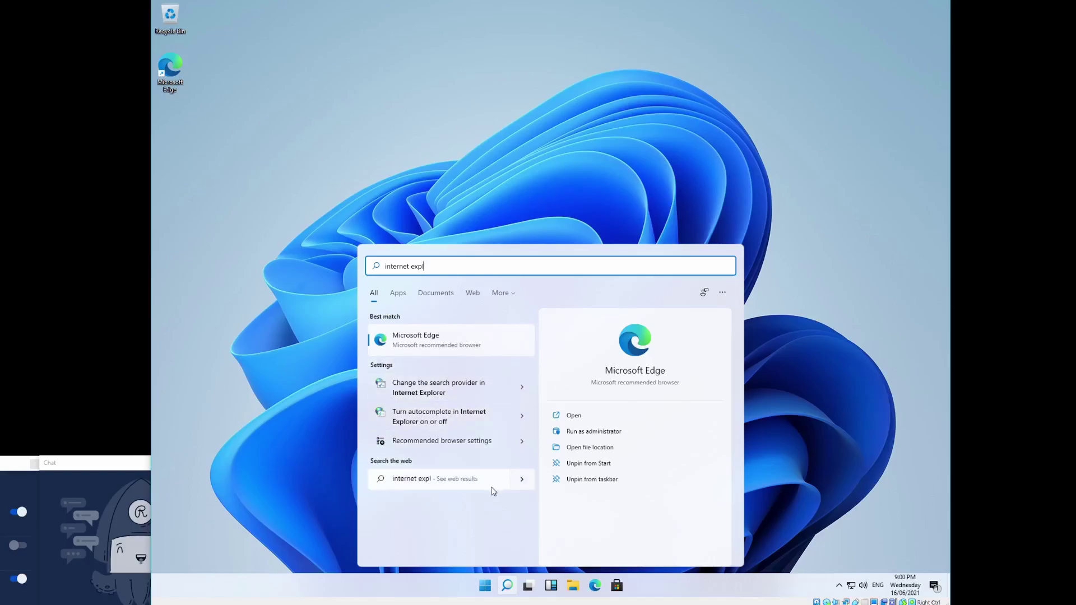
click(463, 393)
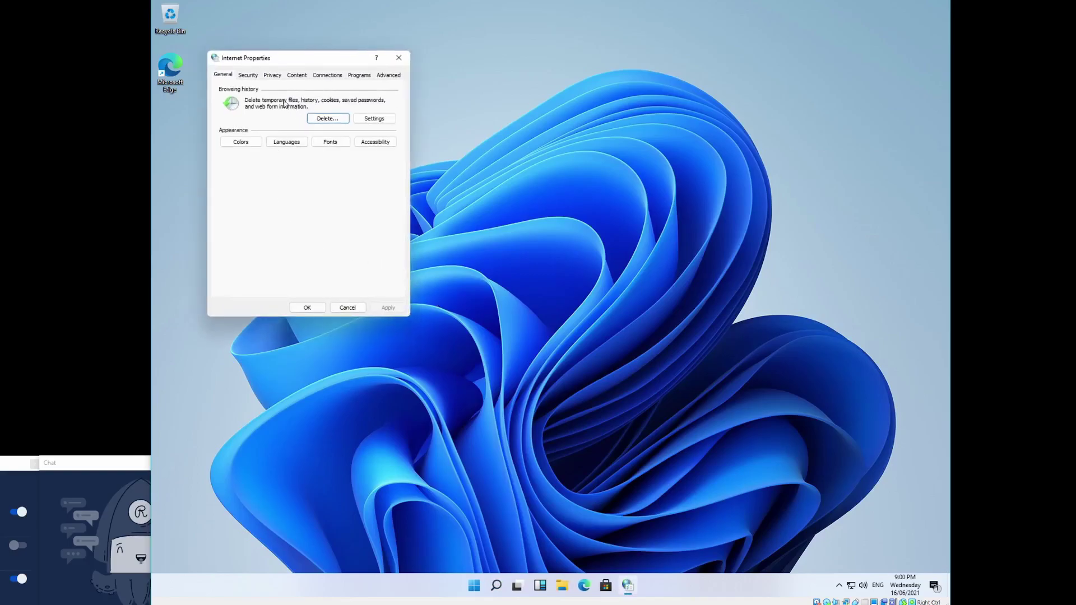
View the Security, Privacy and Content pages of Internet Properties and close the dialog.
click(247, 78)
click(268, 76)
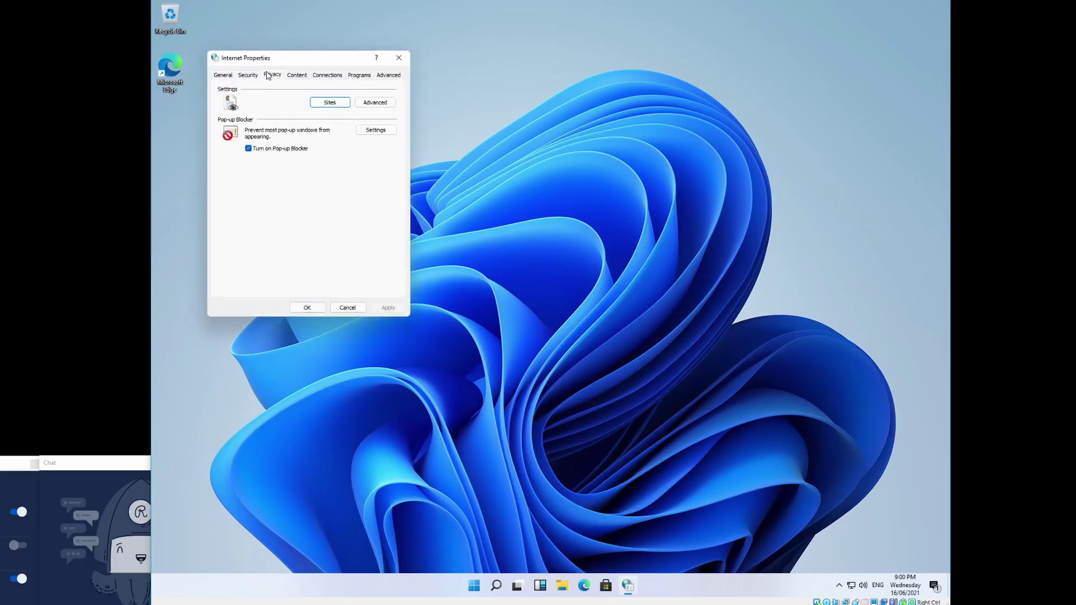
click(308, 77)
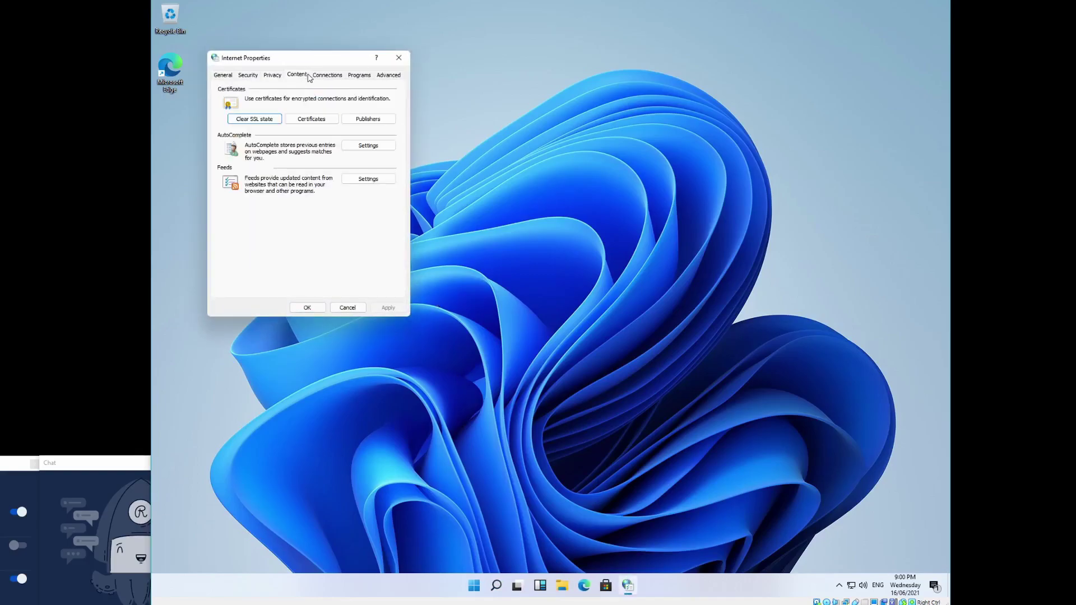
click(399, 57)
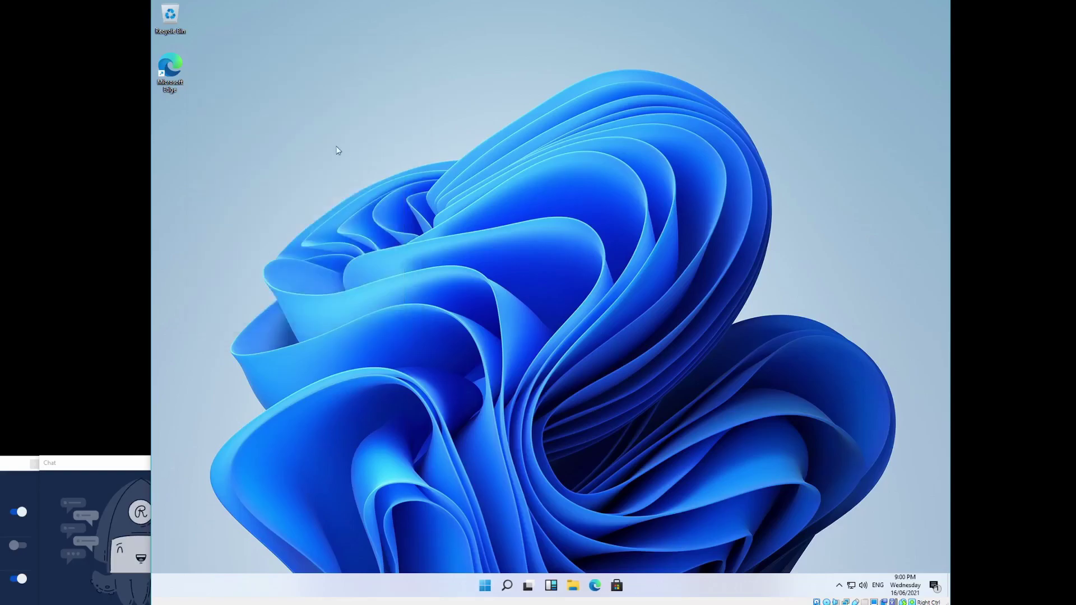
Look at Task View with its virtual desktops and open and close the Widgets board.
click(529, 586)
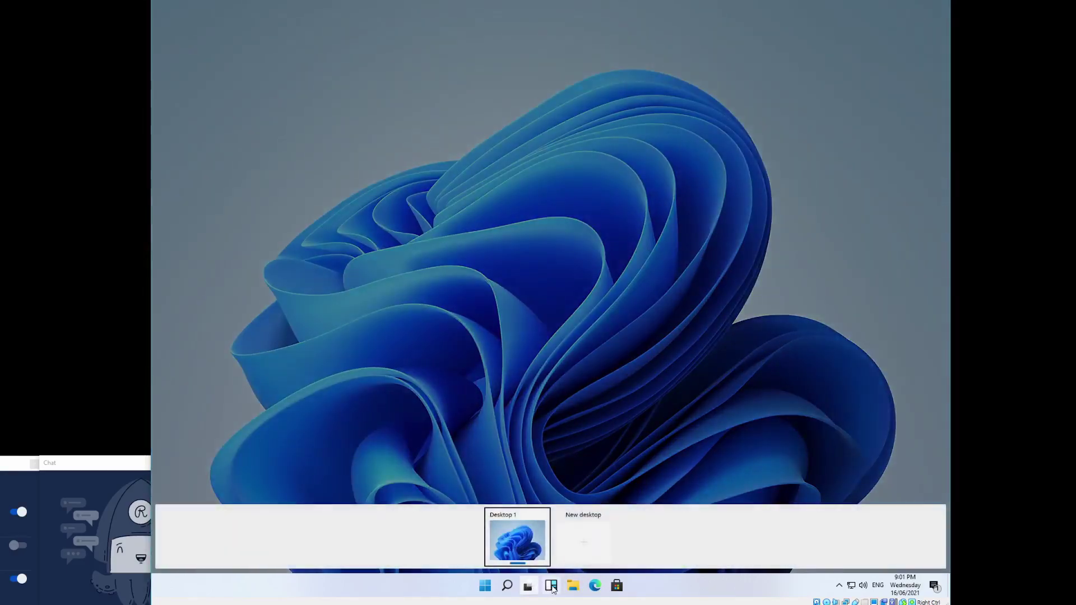
click(552, 586)
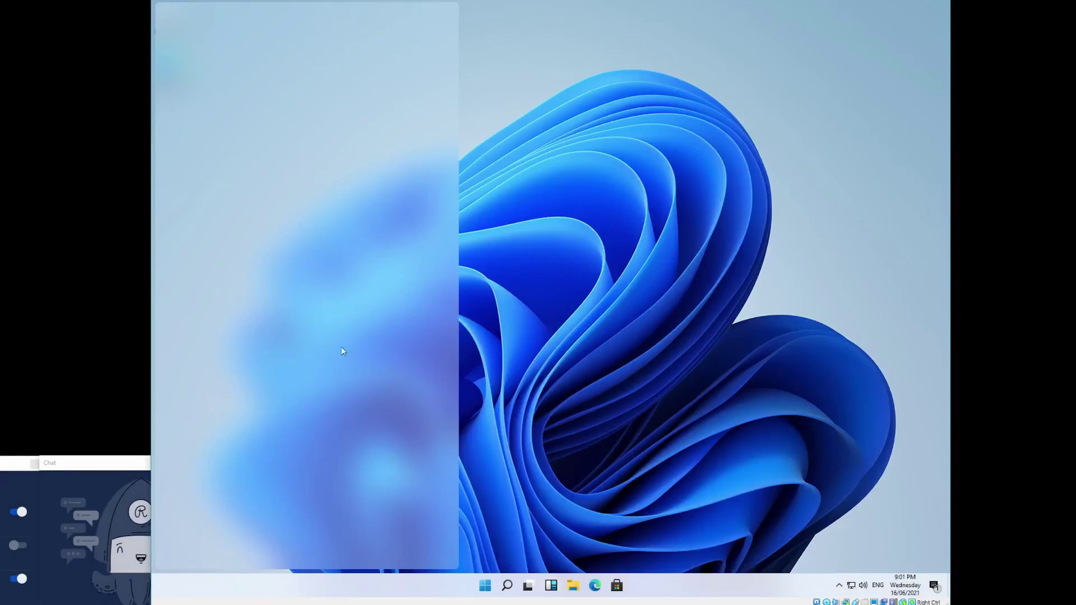
click(552, 586)
click(551, 586)
Open File Explorer, move its window higher on the desktop, and collapse and expand the ribbon.
click(573, 585)
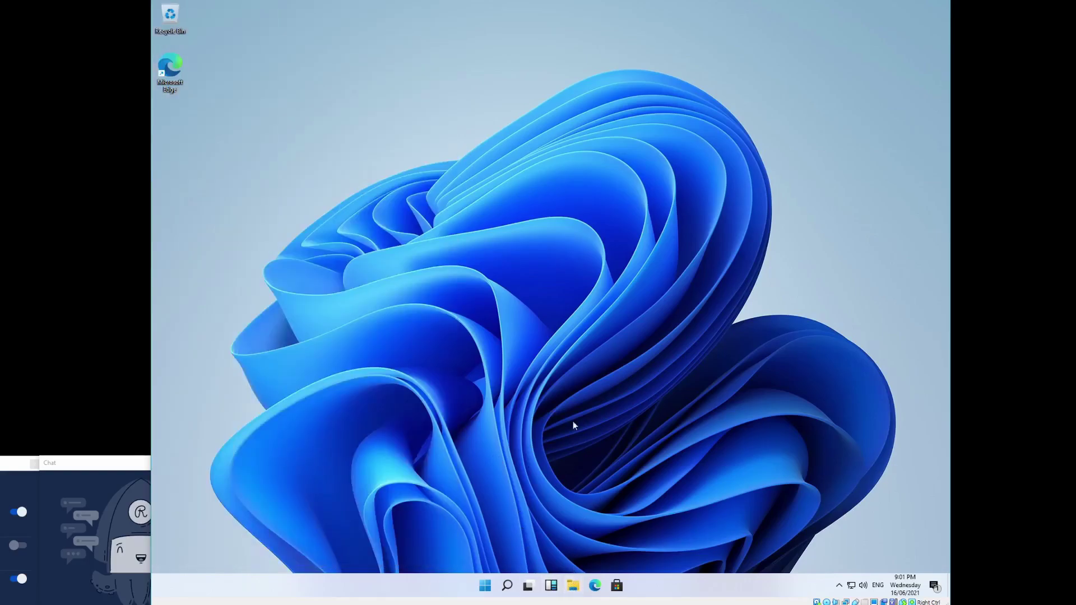
drag(557, 132, 556, 53)
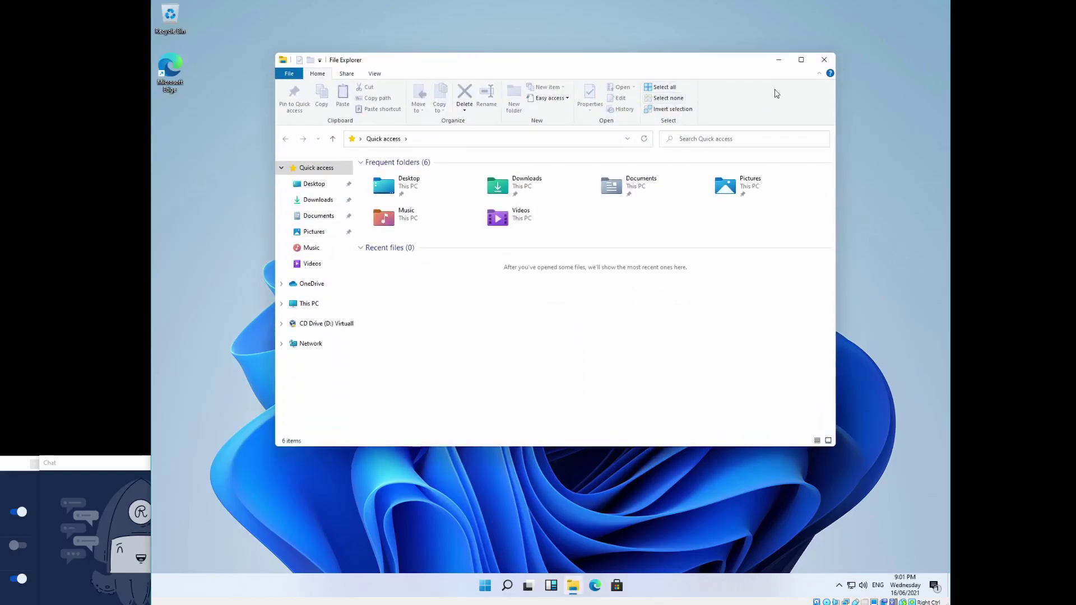
click(820, 74)
click(819, 74)
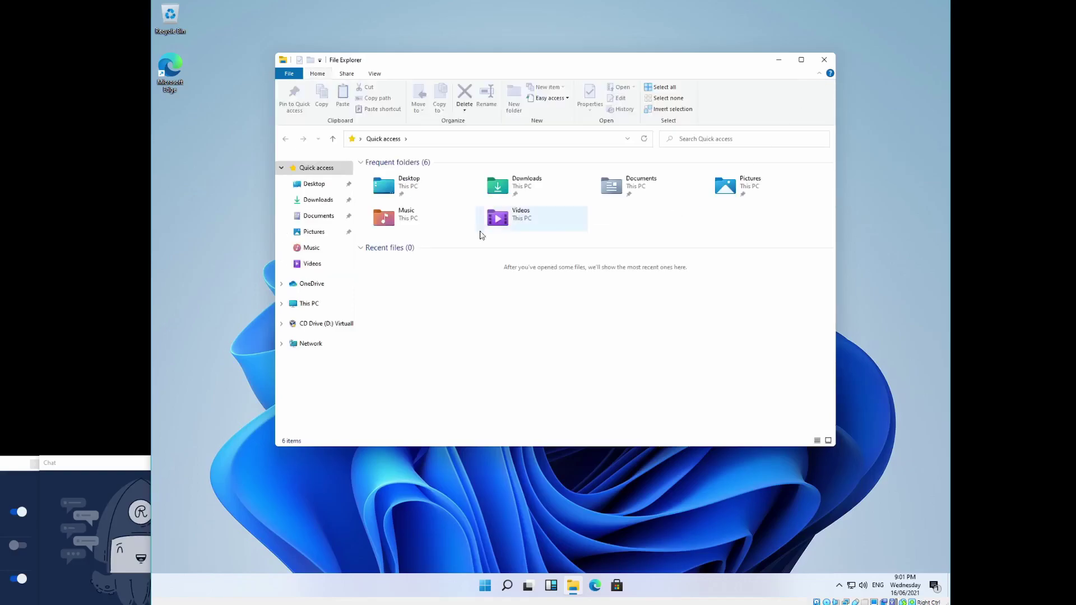
Eject the VirtualBox Guest Additions disc from CD drive D: in This PC.
click(313, 325)
click(313, 304)
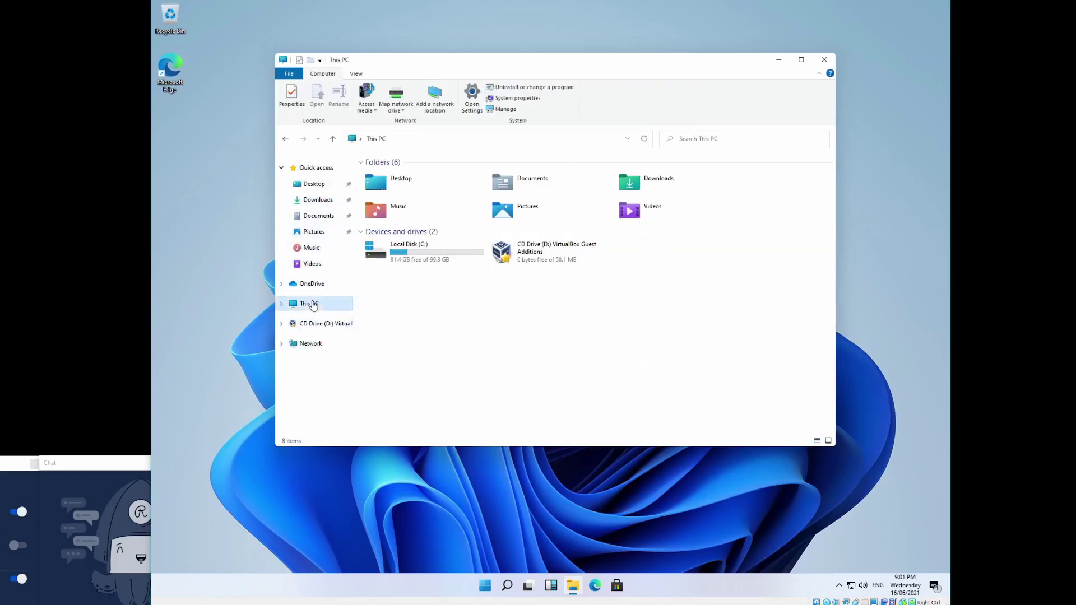
right_click(419, 261)
right_click(522, 245)
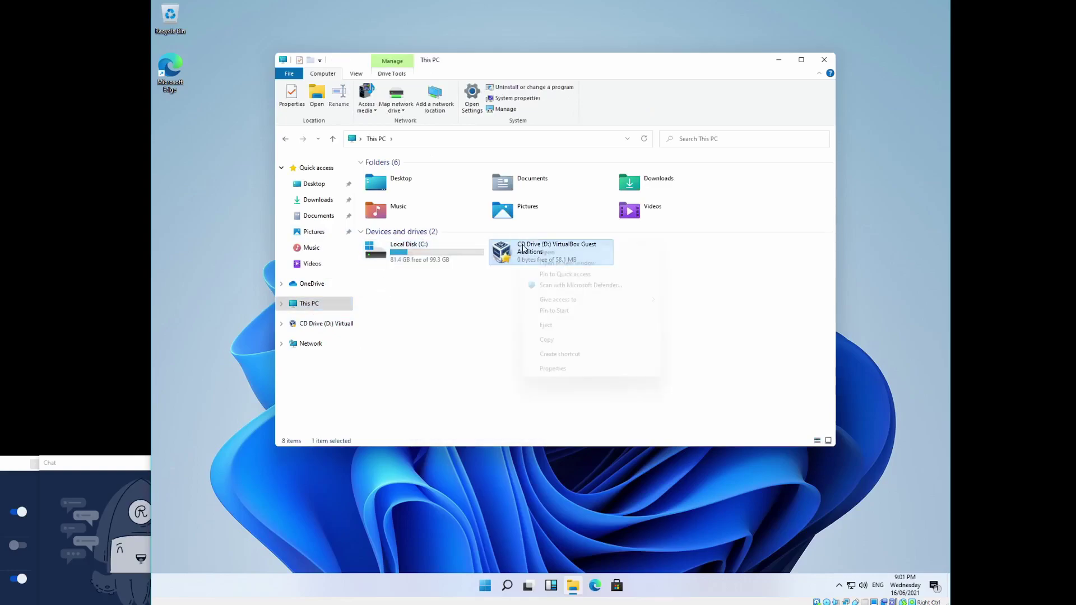
click(543, 326)
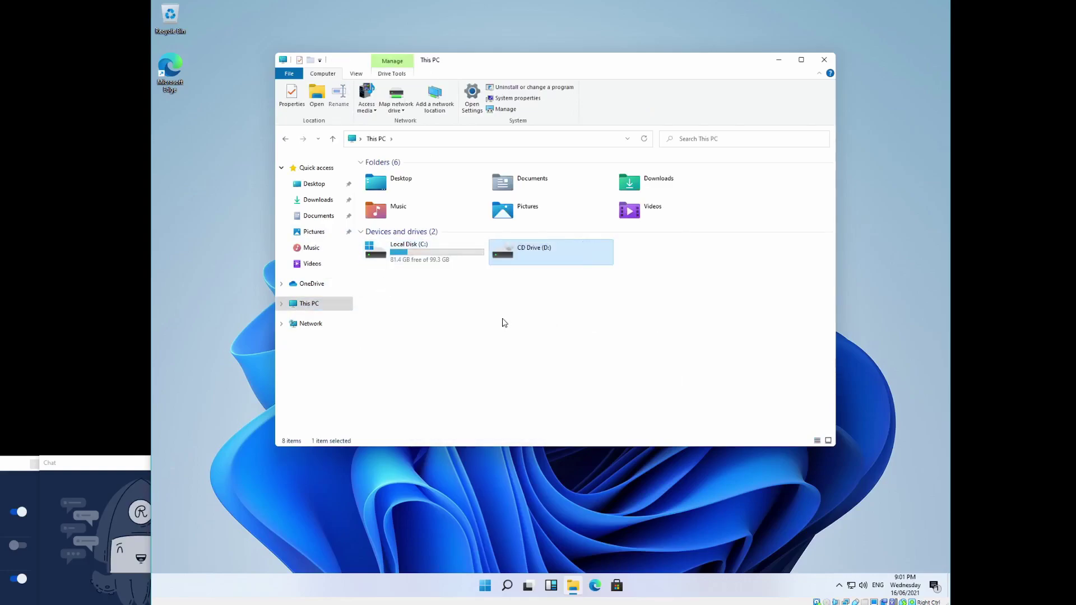
Browse the Desktop, Downloads, Documents, Pictures and Music folders, open OneDrive, and return to This PC.
click(317, 187)
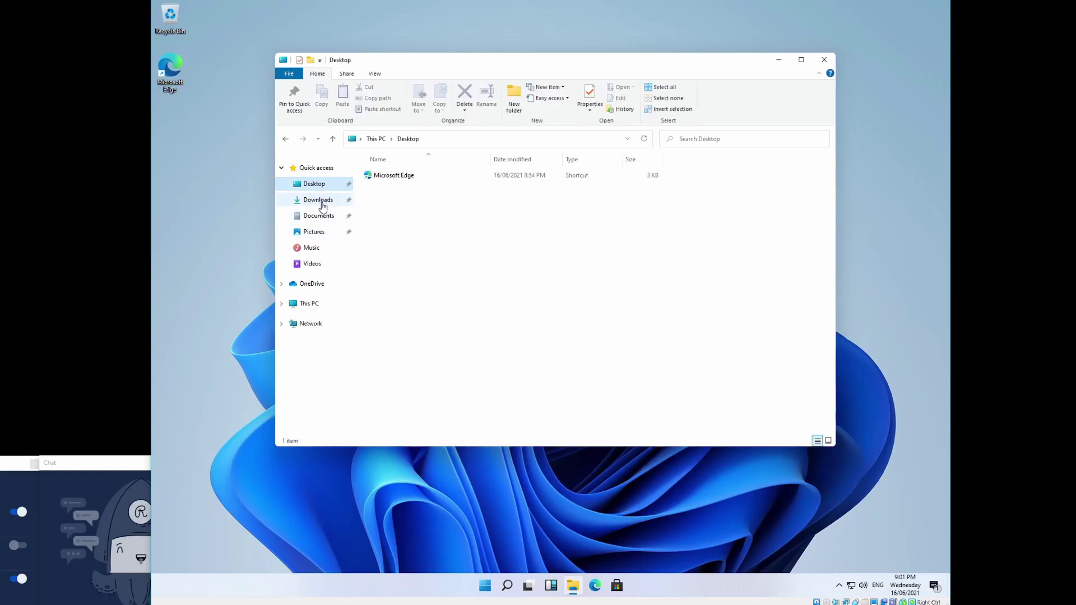
click(322, 203)
click(319, 219)
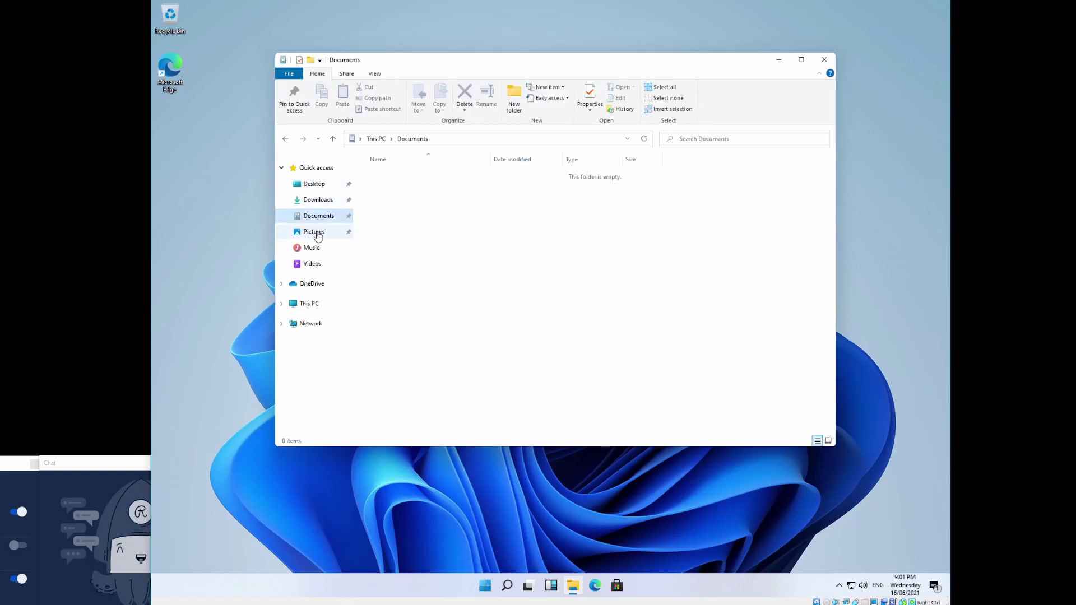
click(318, 235)
click(313, 250)
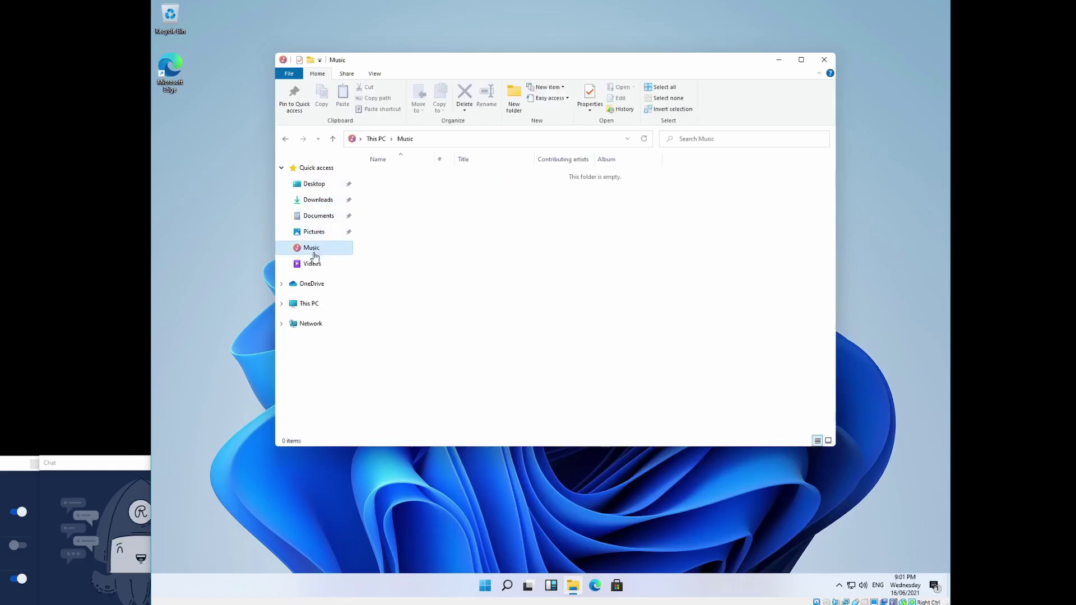
click(311, 287)
click(309, 303)
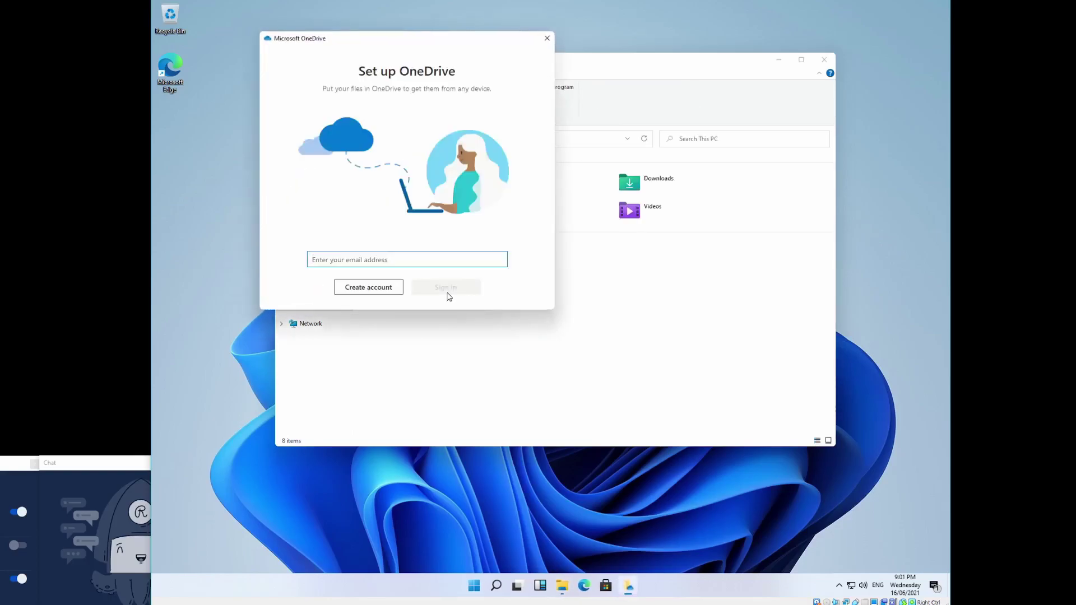
Dismiss the OneDrive setup and look at the properties of Local Disk (C:).
click(547, 38)
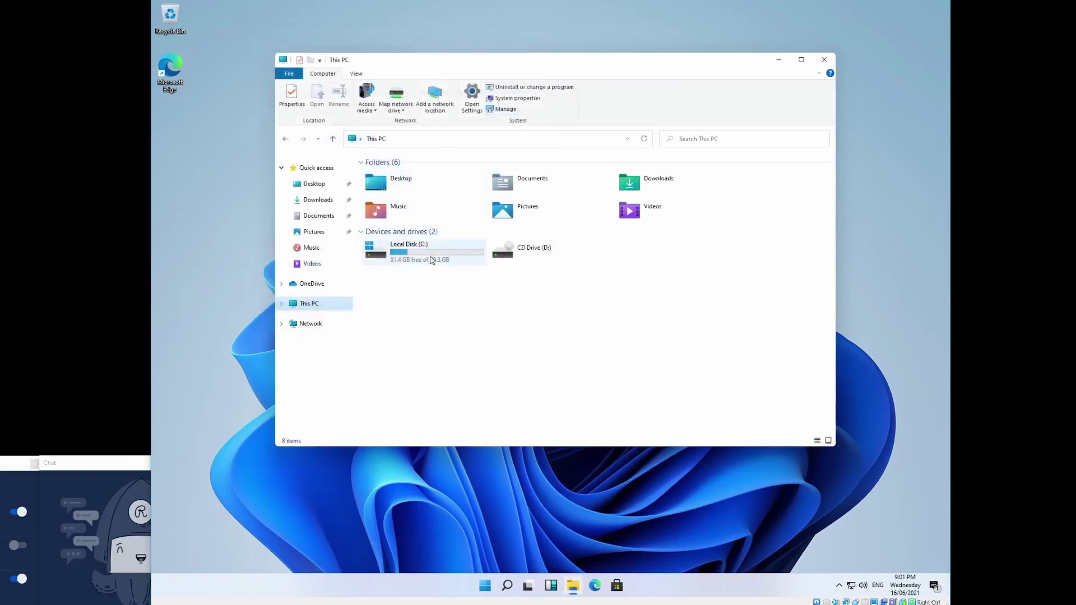
right_click(421, 258)
click(450, 410)
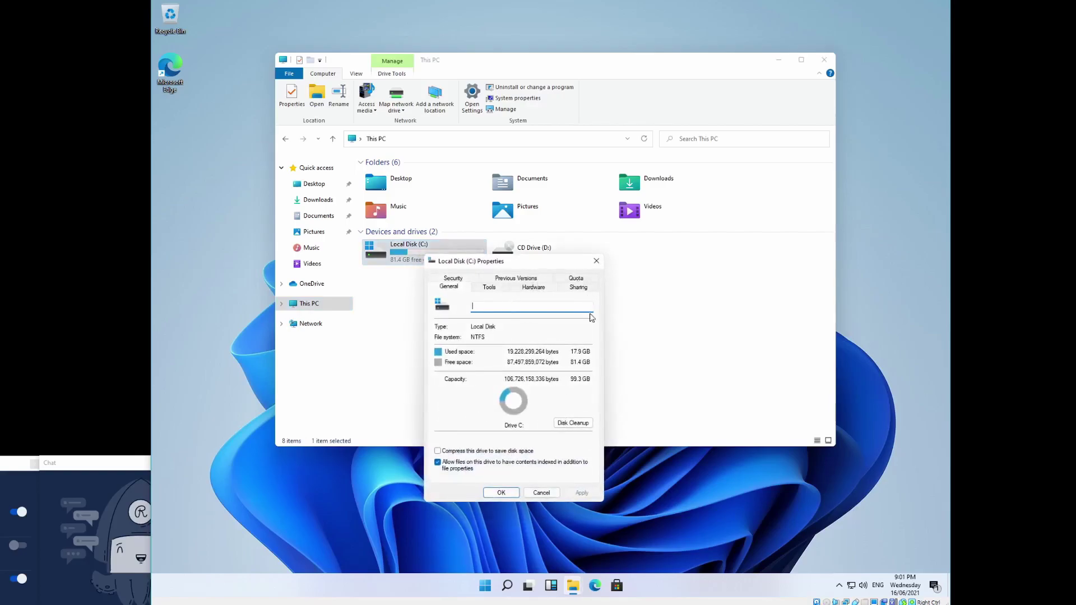
click(541, 492)
Browse the Program Files (x86) and Windows folders on Local Disk (C:), and close File Explorer.
double_click(454, 262)
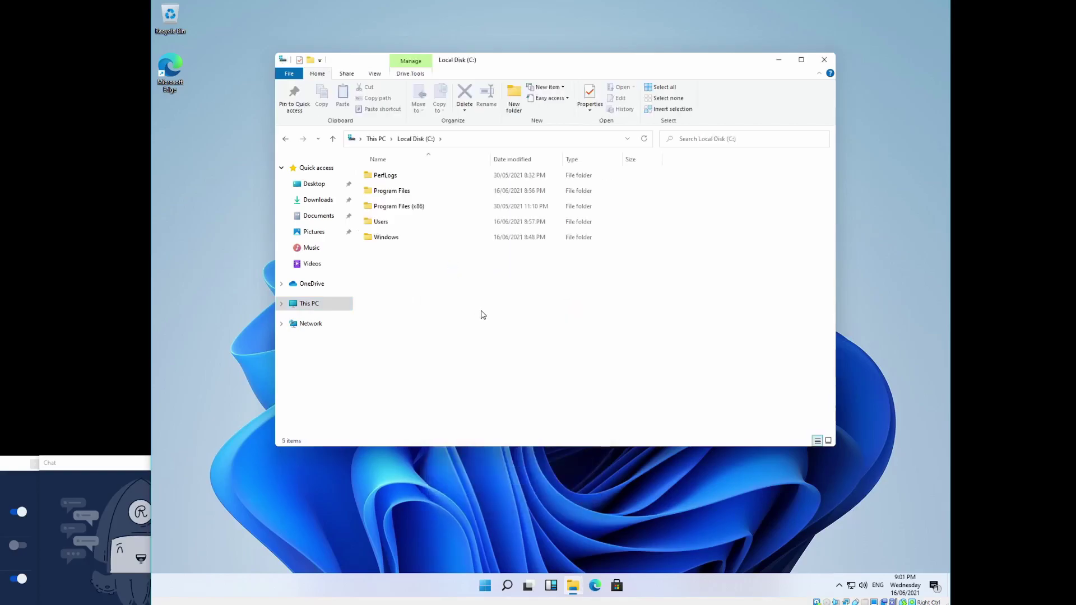
double_click(414, 208)
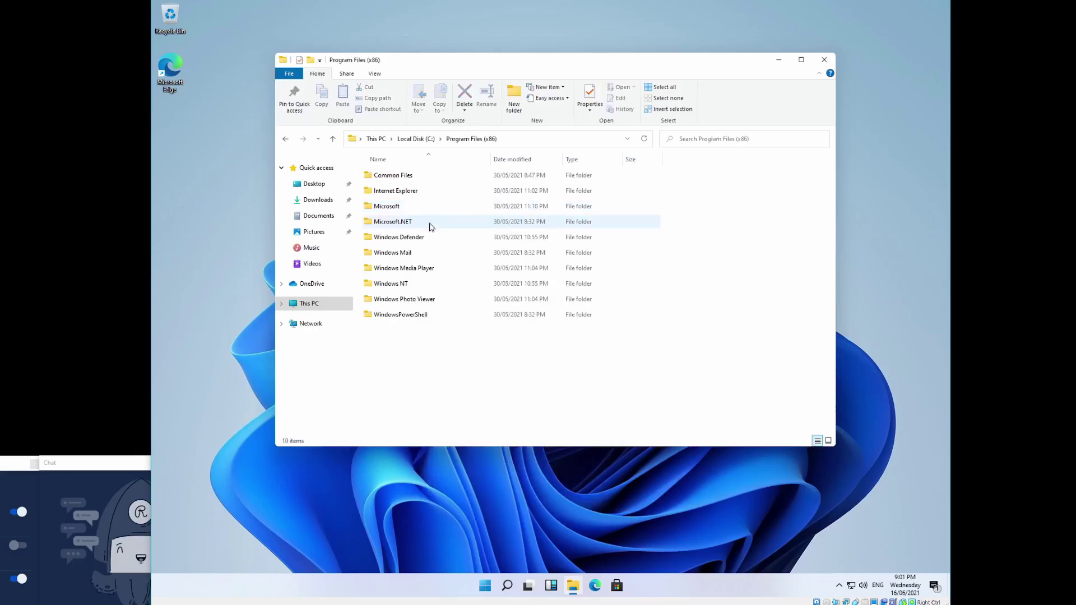
click(415, 139)
double_click(393, 239)
scroll(485, 382, down, 8)
scroll(506, 366, down, 5)
click(824, 60)
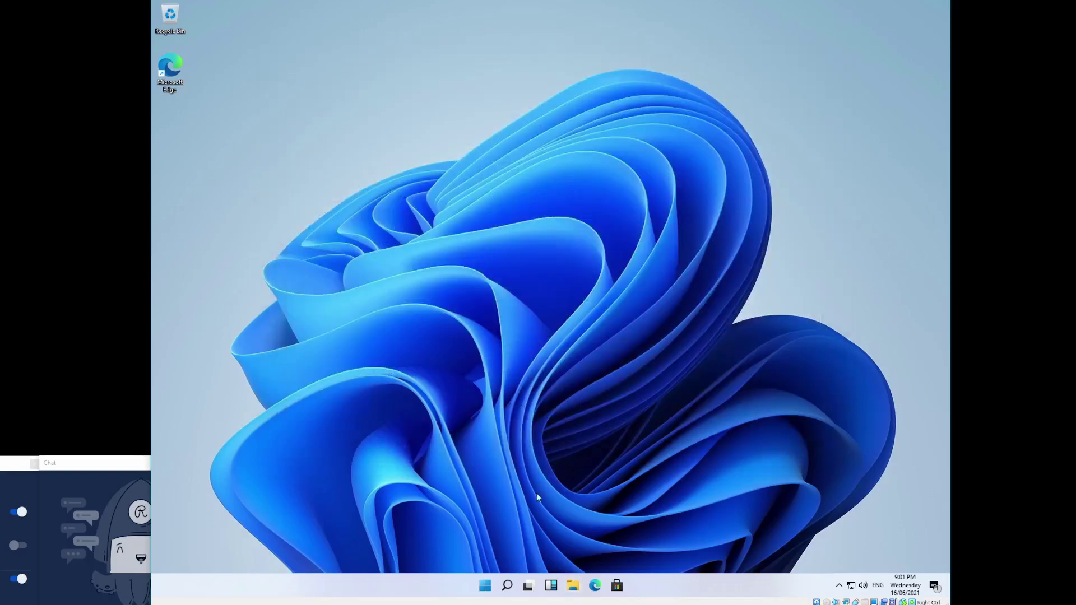
Search for Run, launch a program from the Run dialog, and close that program's window.
click(488, 585)
text(run)
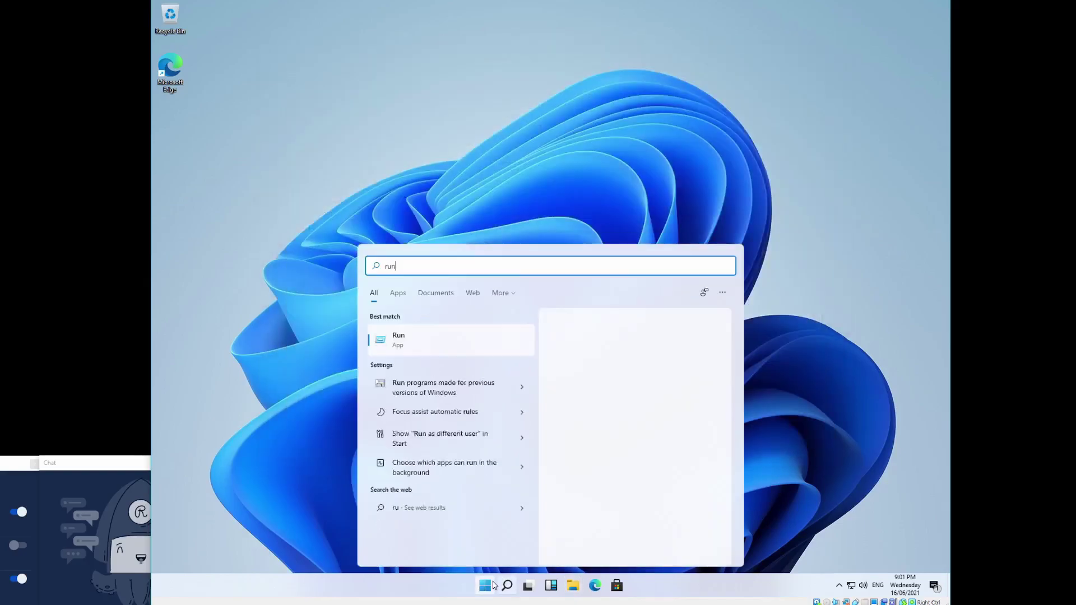
key(Return)
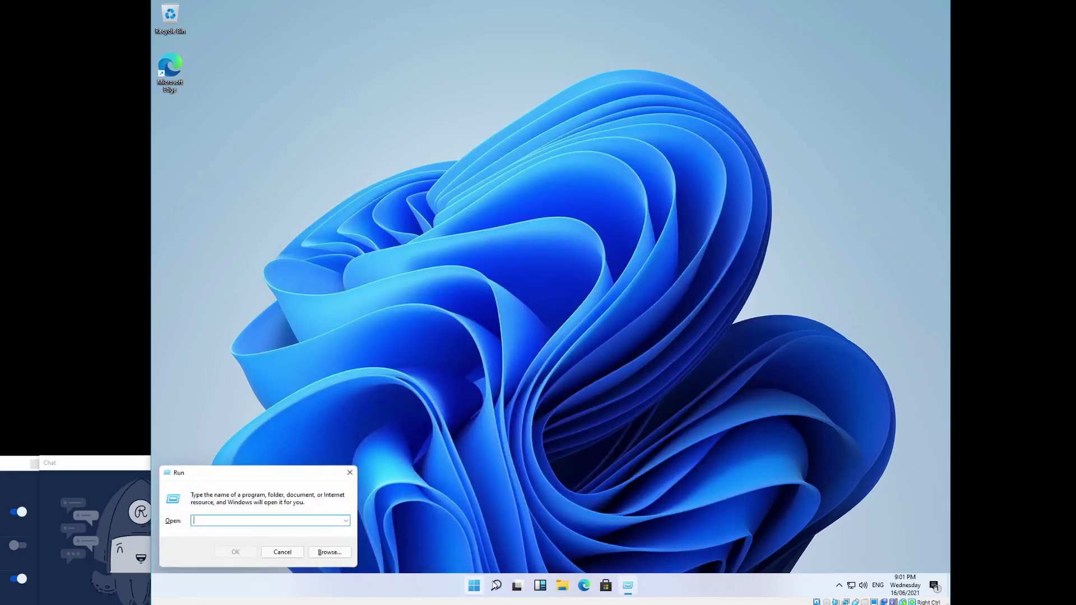
text(red)
key(Return)
click(463, 361)
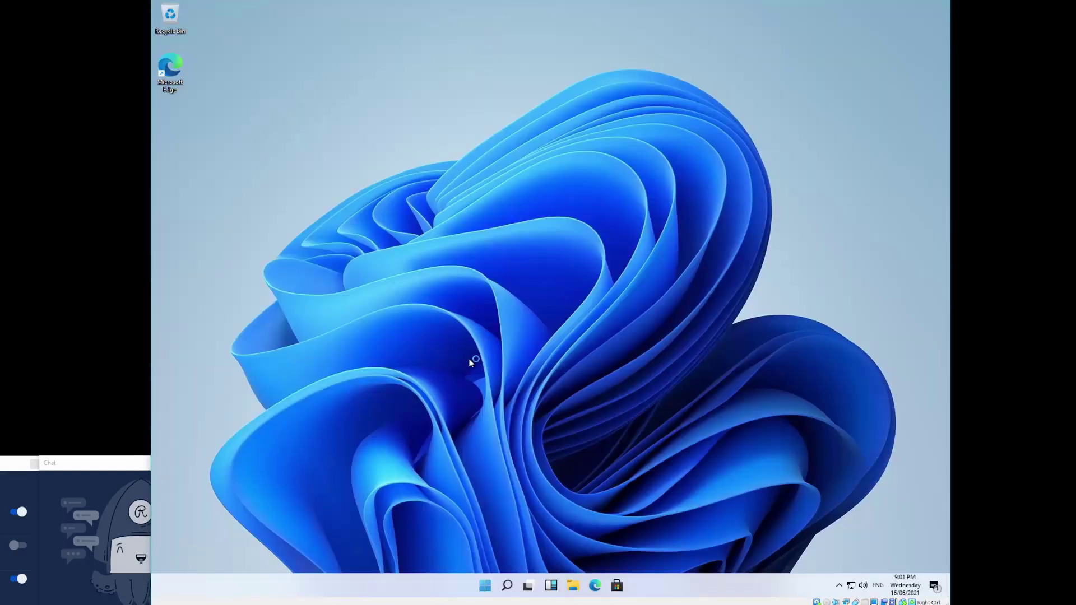
click(774, 44)
Open Windows Security from the hidden notification-area icons, look over its home overview, and close it.
right_click(621, 588)
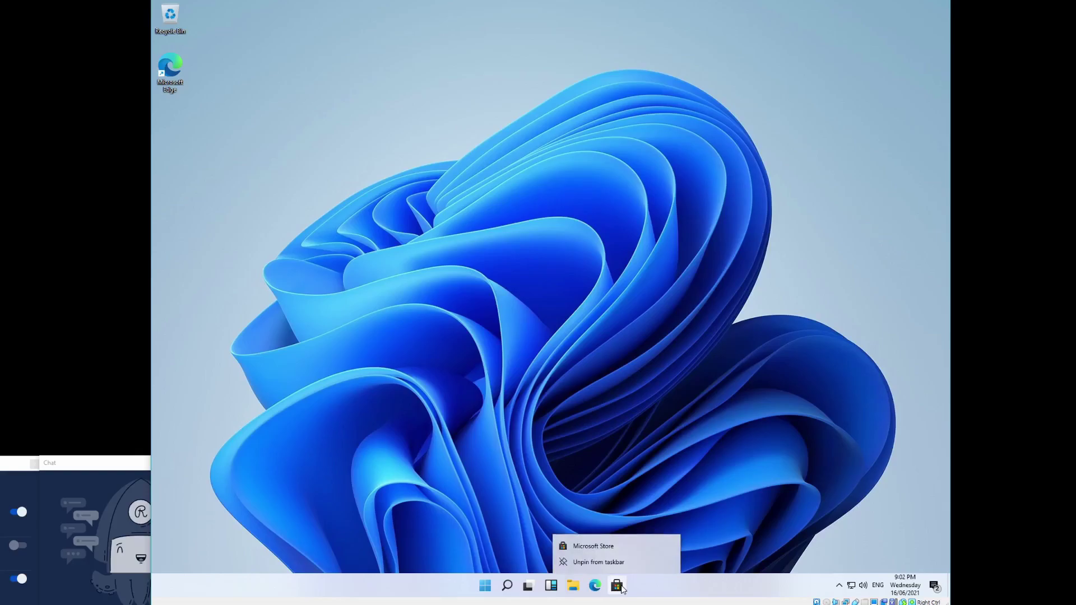
click(840, 586)
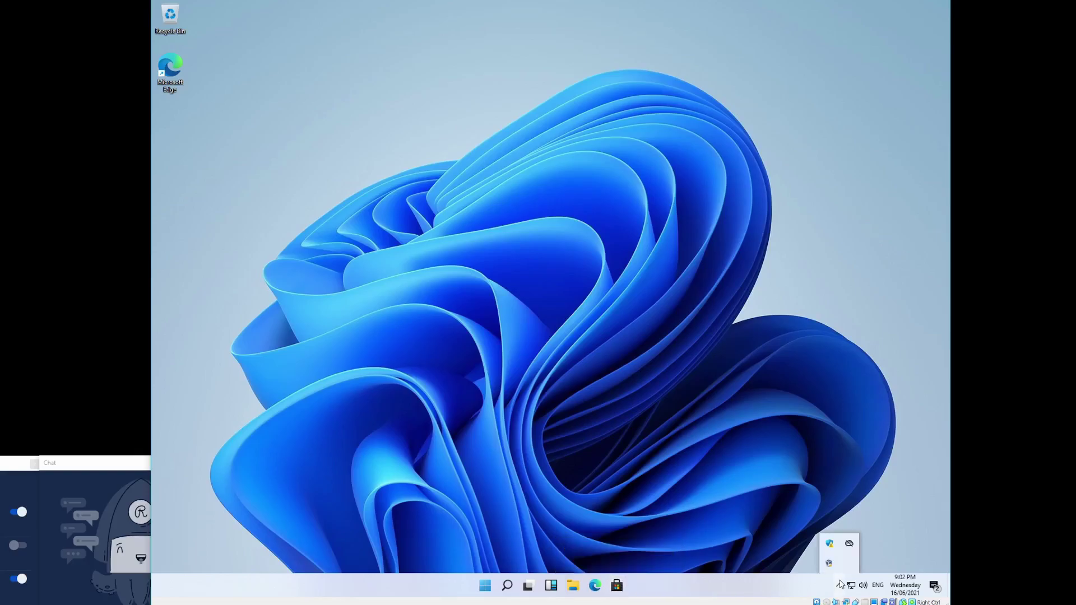
click(829, 543)
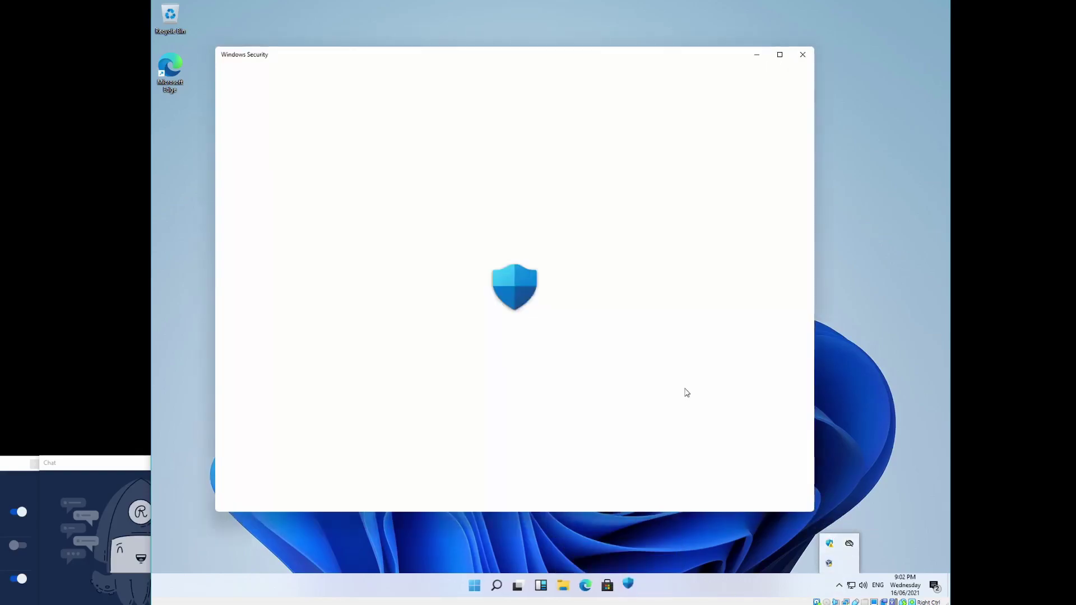
scroll(746, 411, down, 1)
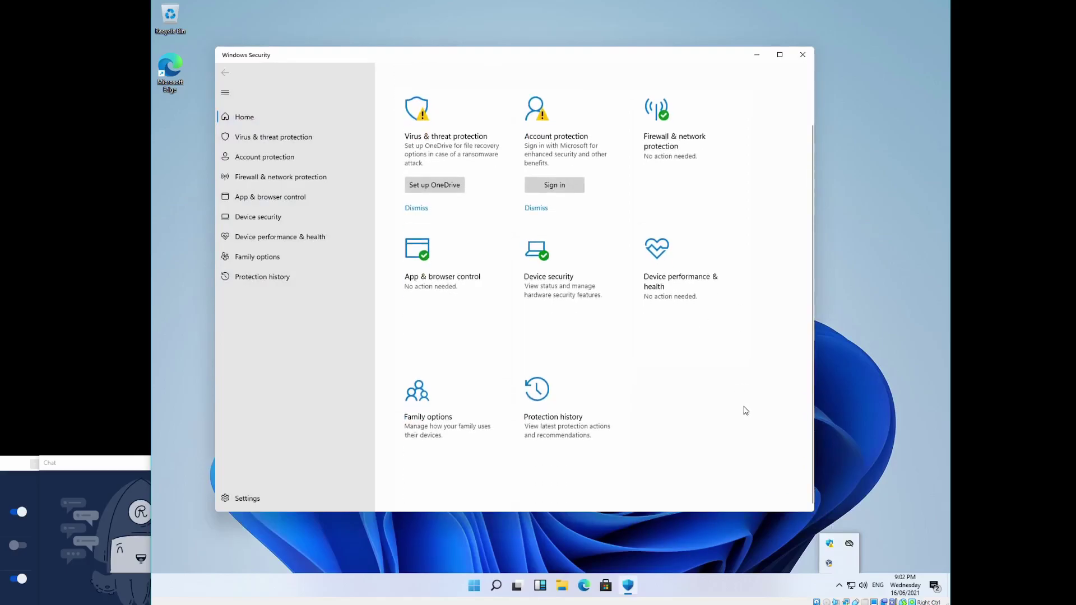
scroll(625, 300, up, 1)
click(805, 58)
Look at the notification centre with all quick actions expanded, the network status, and the calendar.
click(936, 585)
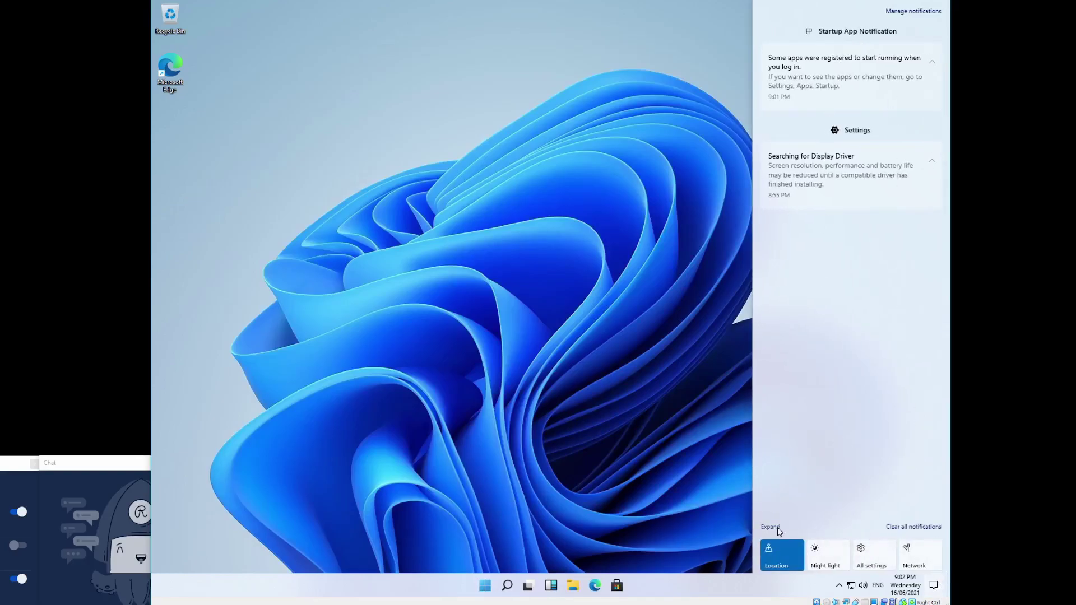
click(775, 527)
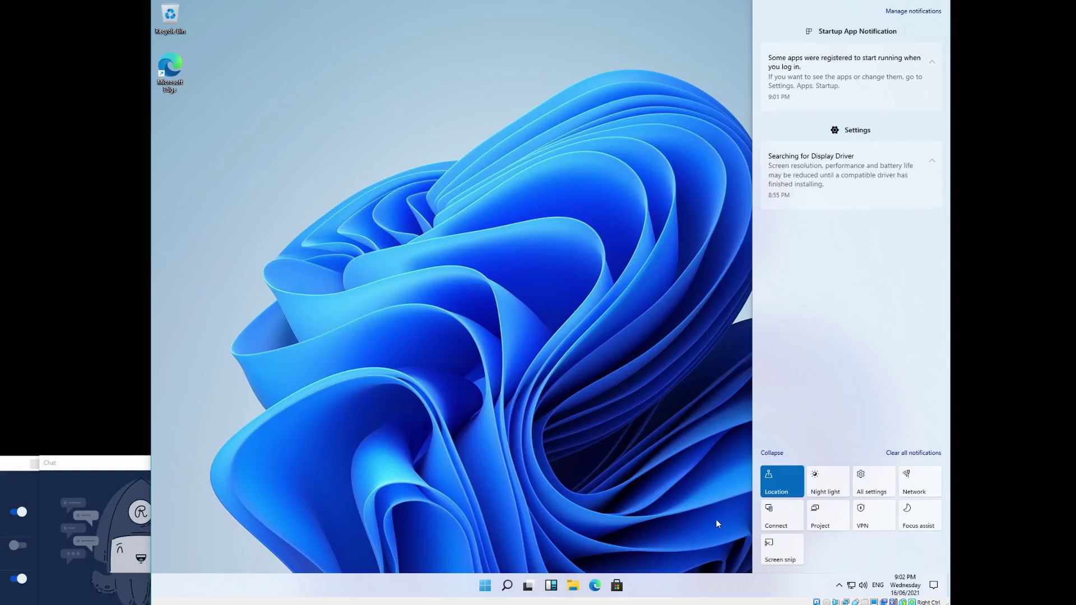
click(715, 519)
click(851, 585)
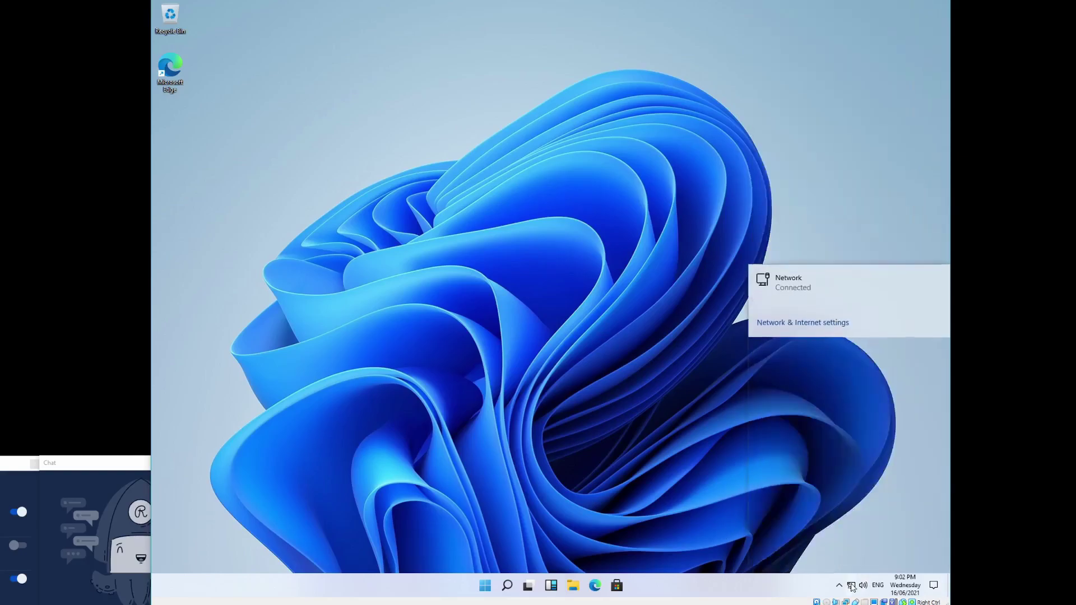
click(899, 587)
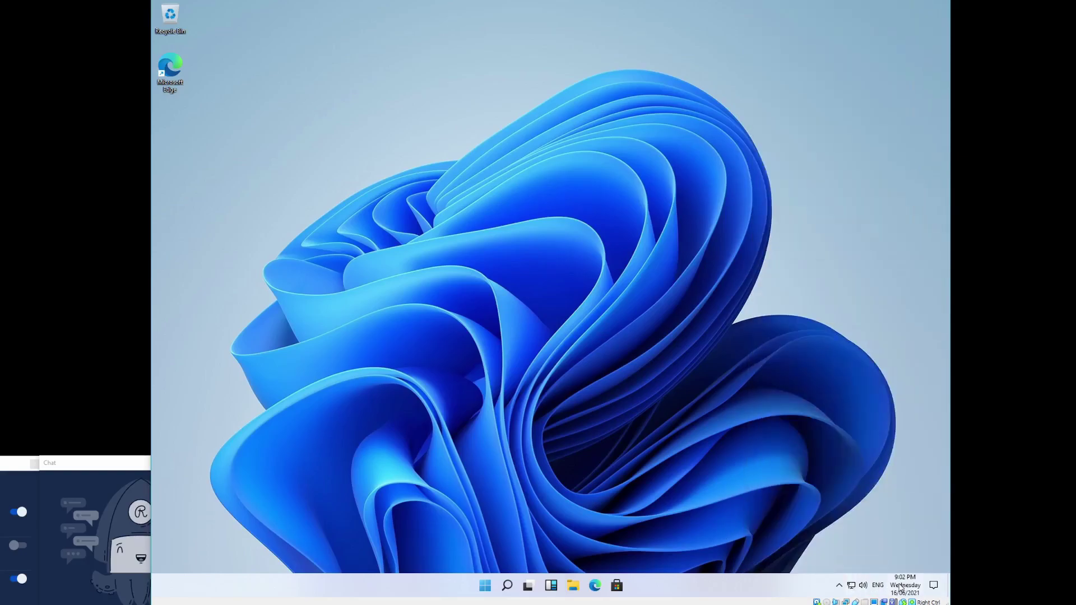
click(899, 587)
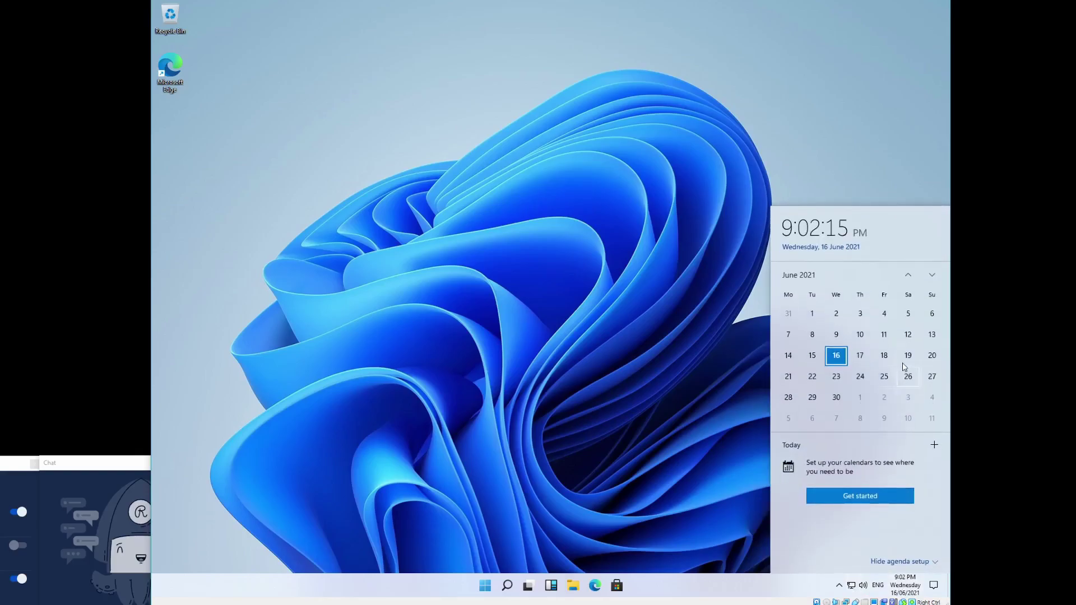
click(618, 463)
Close the Taskbar settings, complete Microsoft Edge's first-run setup with the Focused new tab page, and close Edge.
click(595, 586)
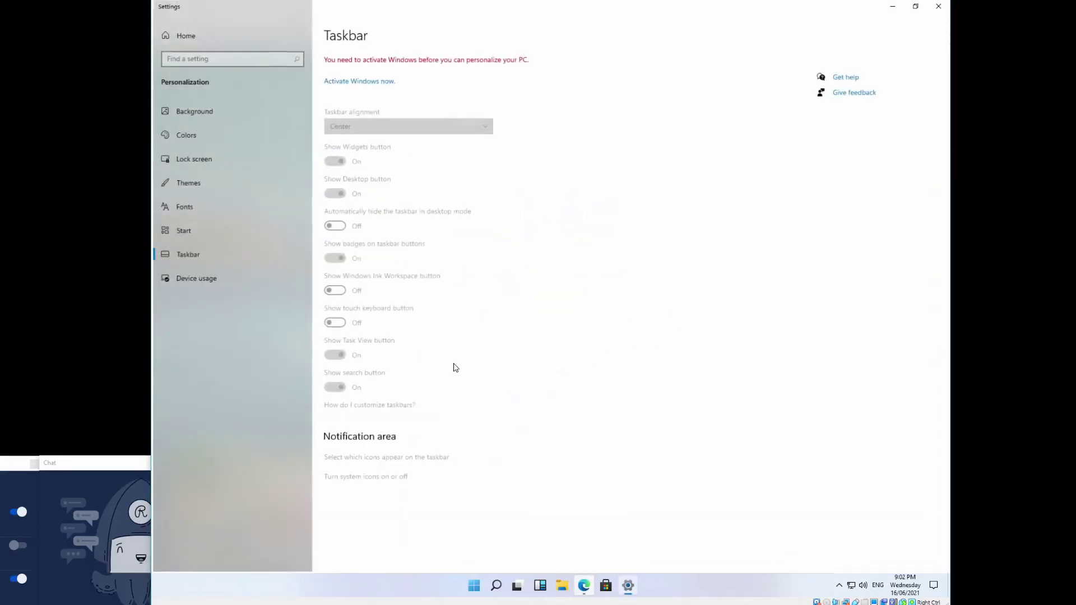
click(938, 6)
click(555, 402)
click(570, 405)
click(638, 348)
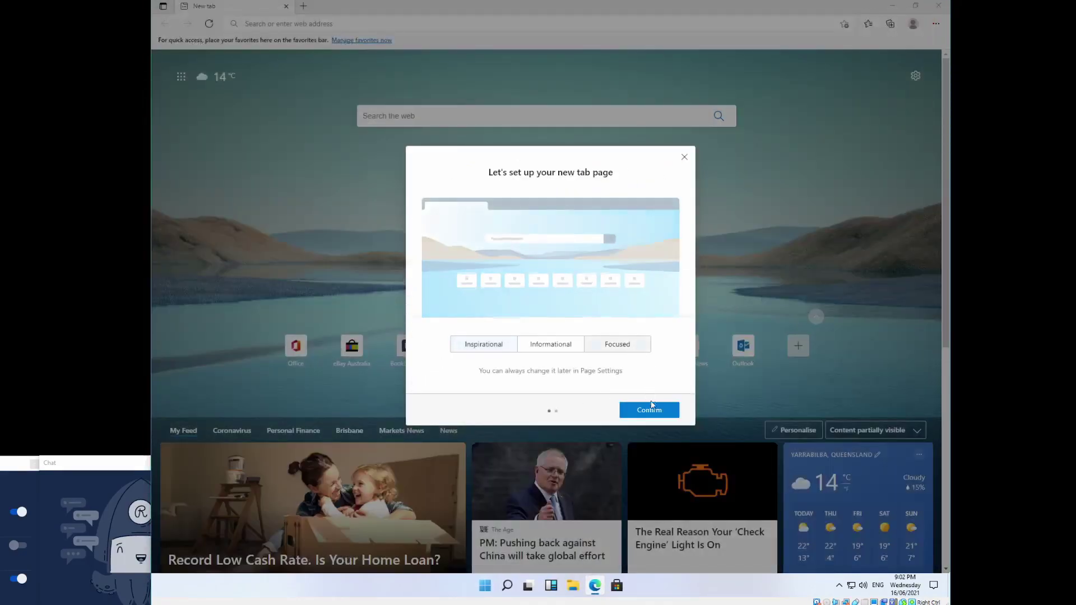
click(648, 405)
click(577, 368)
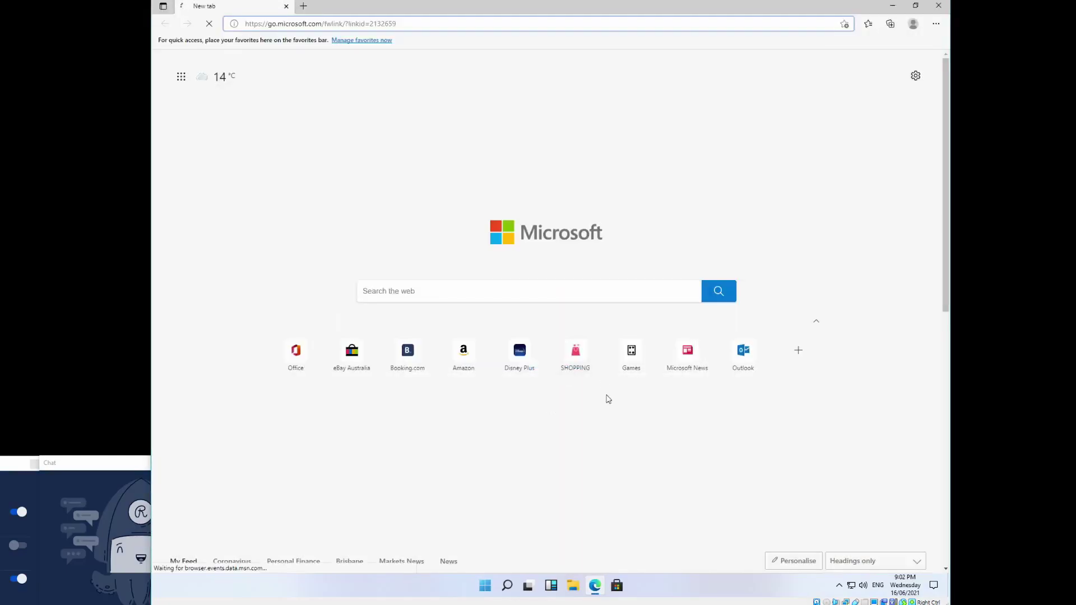
click(938, 5)
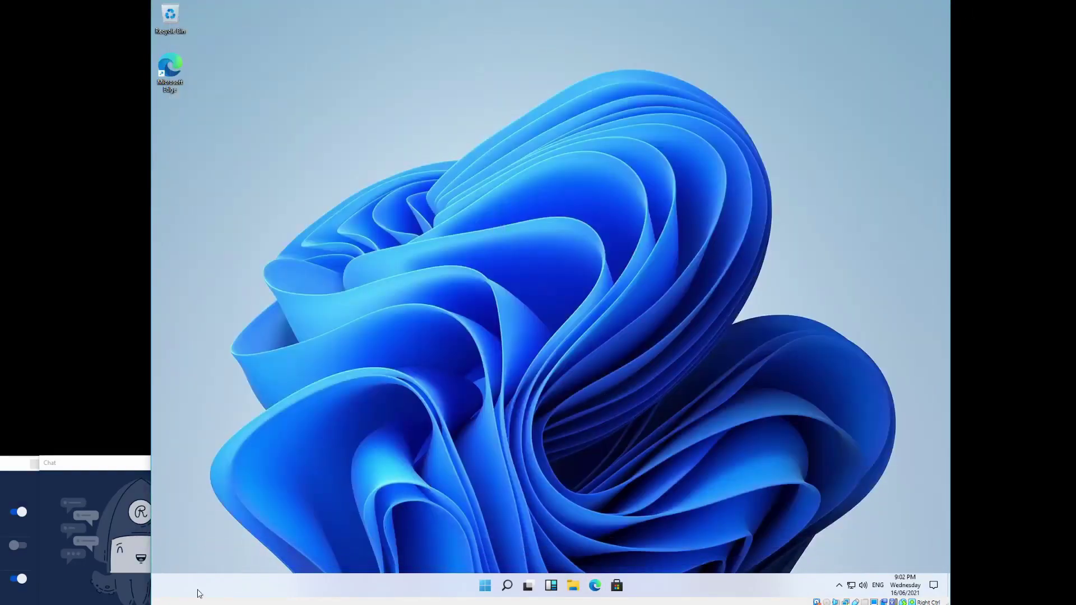
Open Windows Terminal from the desktop and a separate Command Prompt moved aside, and bring the terminal to the front.
right_click(287, 422)
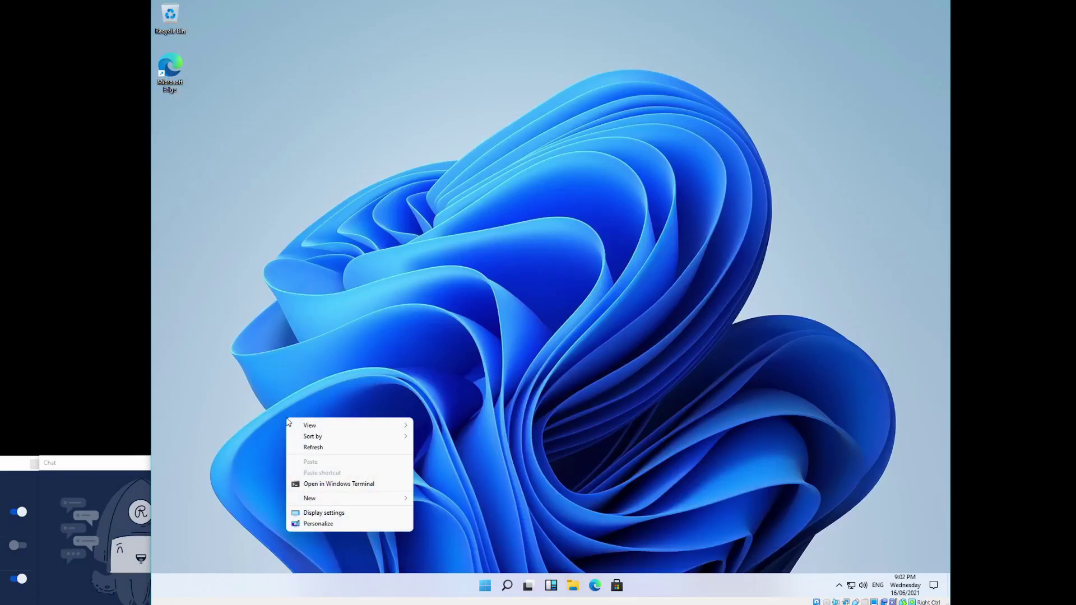
click(358, 486)
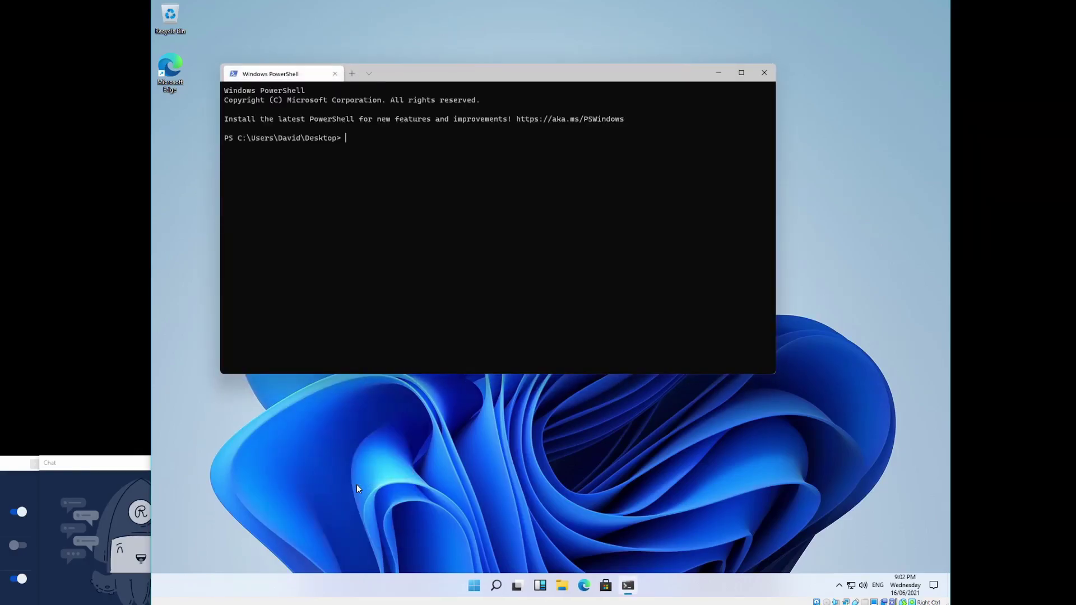
click(472, 584)
text(cmd)
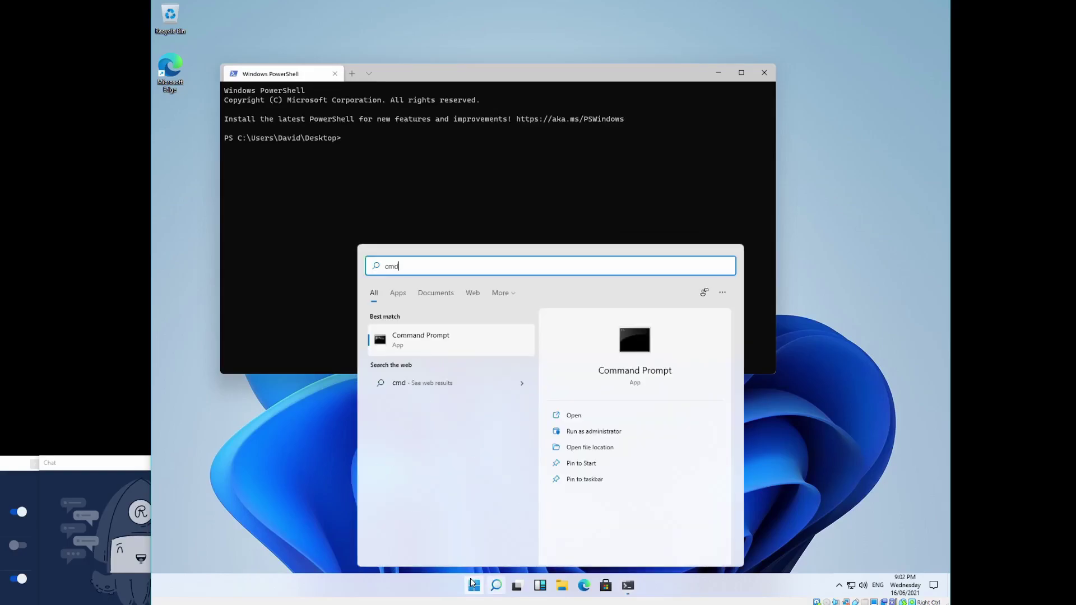
key(Return)
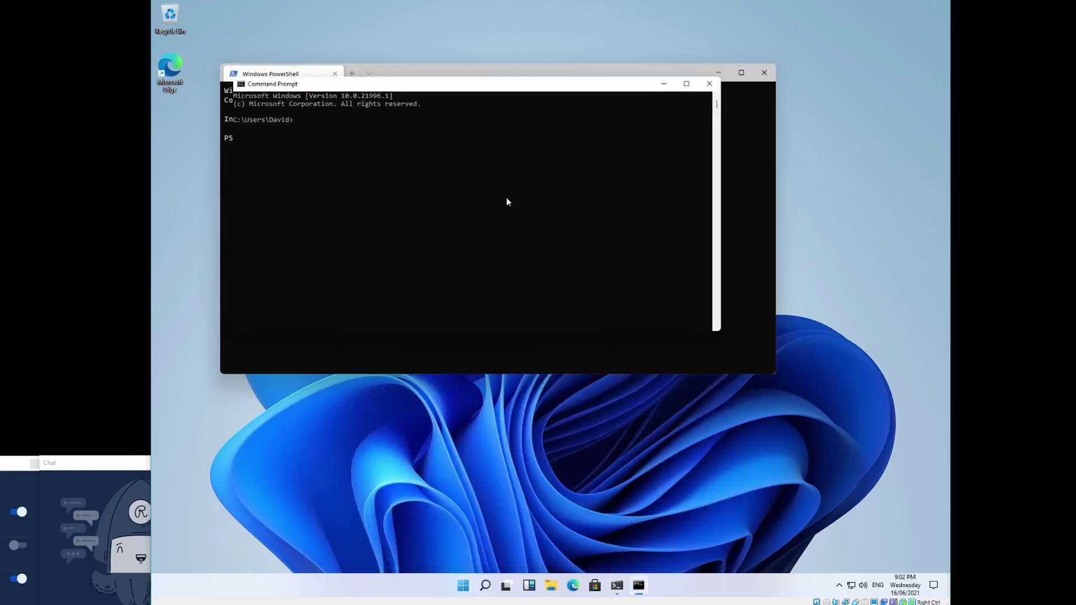
drag(539, 90, 736, 216)
click(439, 165)
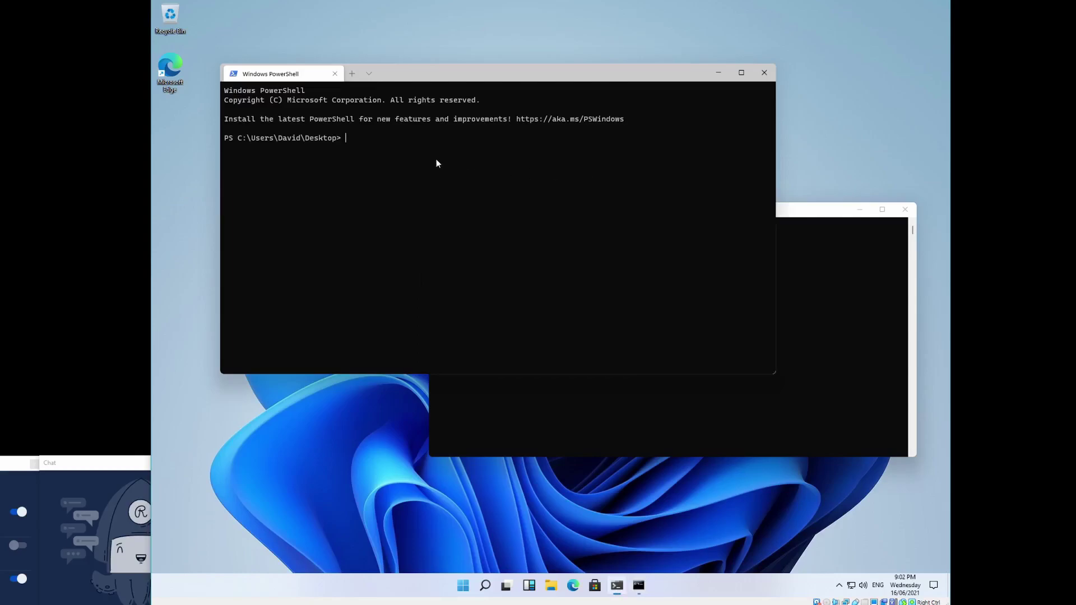
Add Command Prompt and Azure Cloud Shell tabs to Windows Terminal, and return to the Windows PowerShell tab.
click(369, 73)
key(Down)
key(Return)
click(488, 73)
click(479, 123)
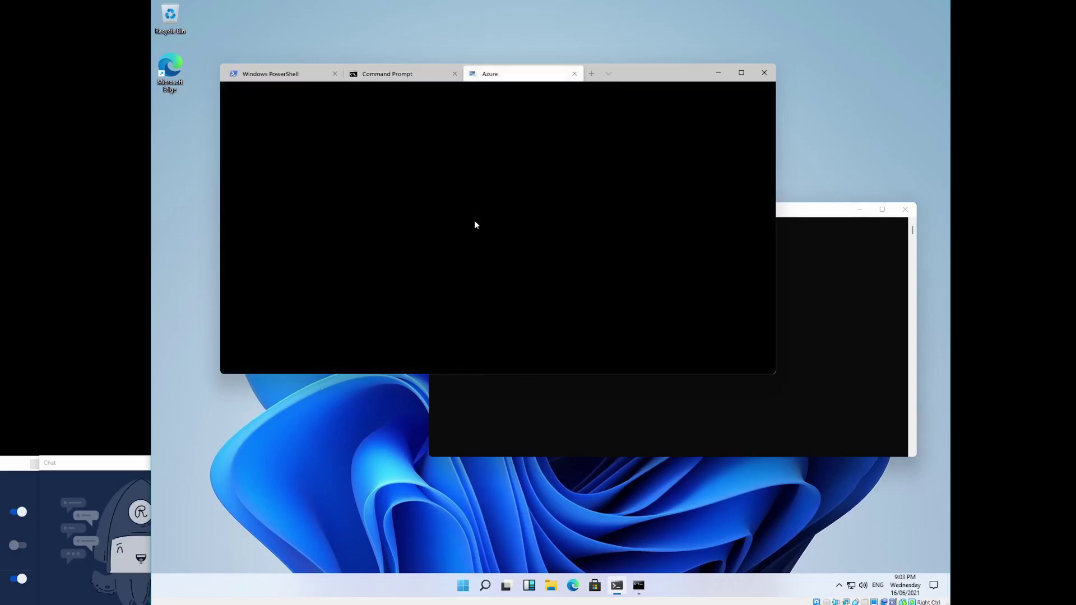
click(283, 76)
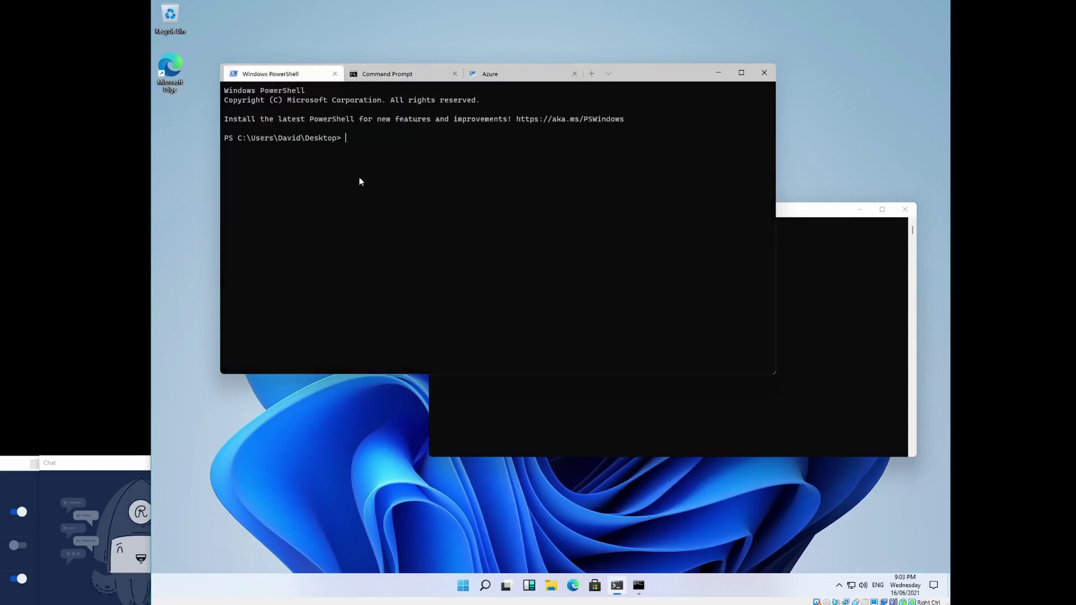
Check the terminal's list of available shells and list the desktop folder's contents with ls in PowerShell.
click(612, 74)
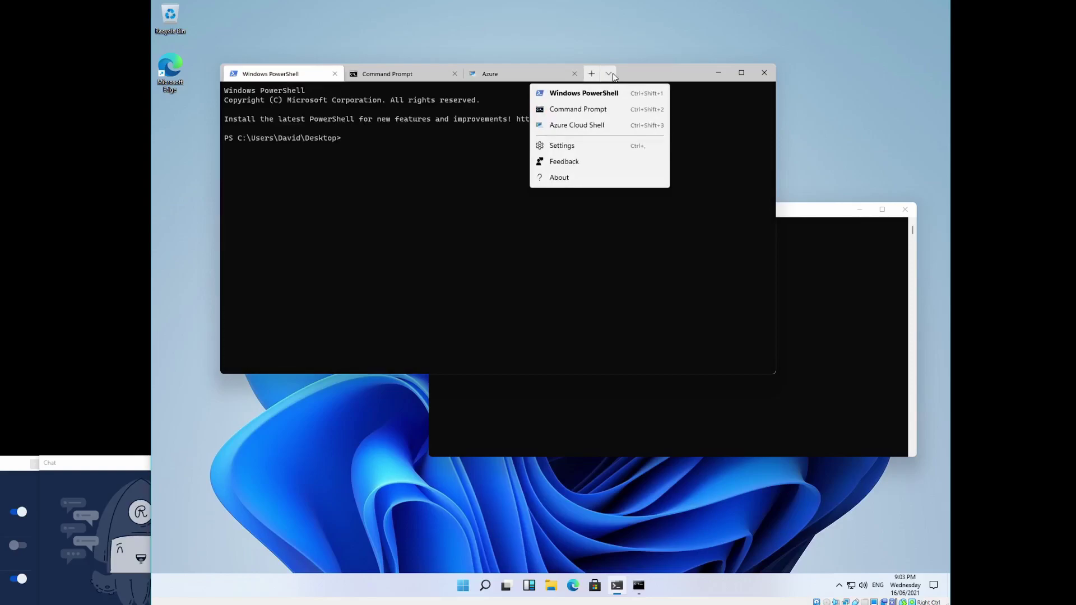
click(501, 148)
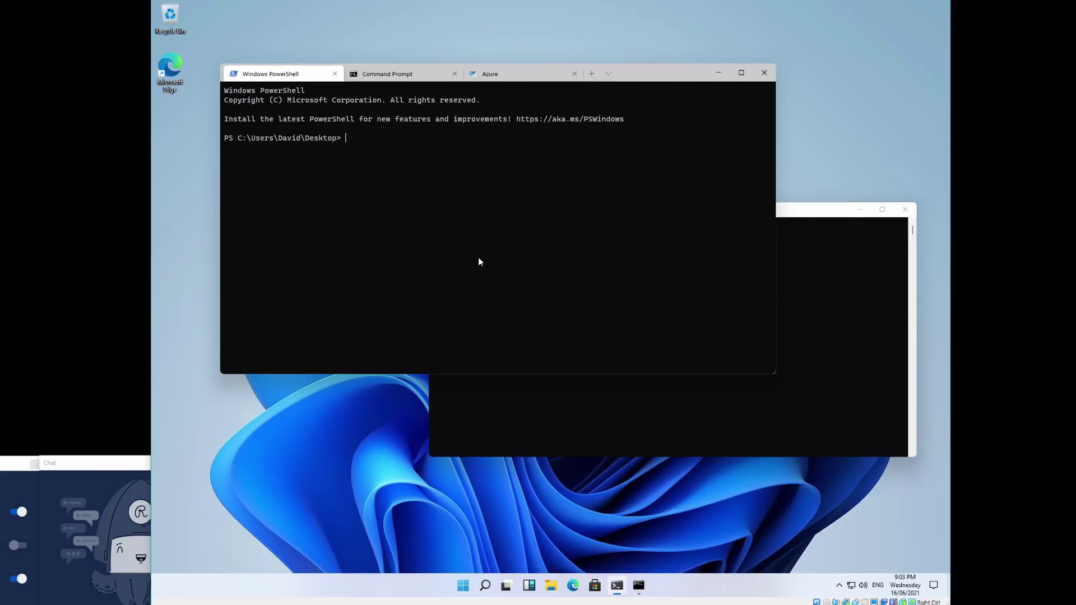
text(ls)
key(Return)
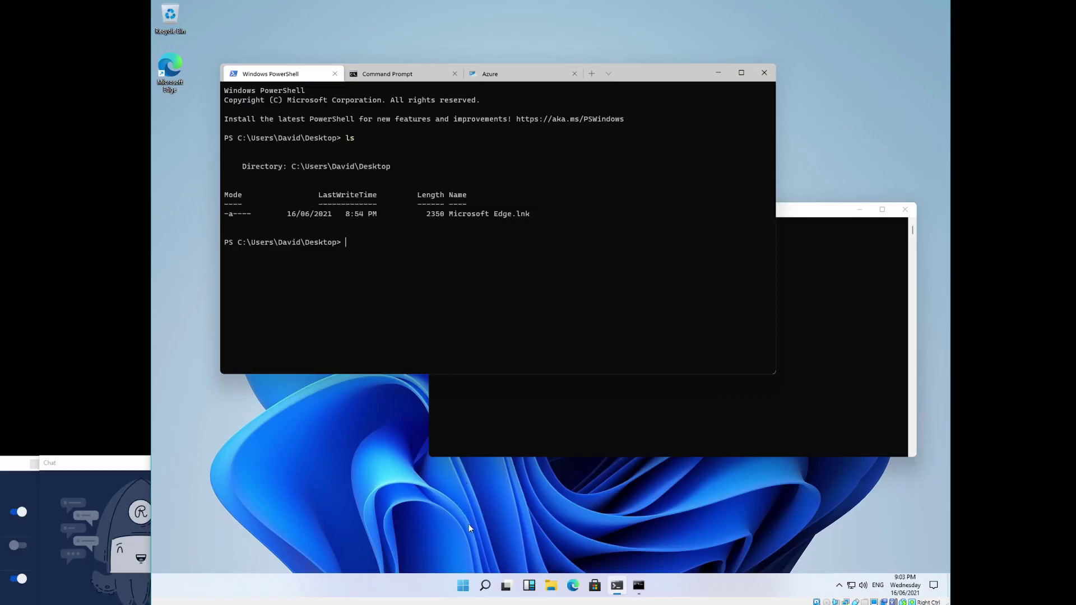
Open Settings and look at the System display page and the Apps & features page.
click(462, 586)
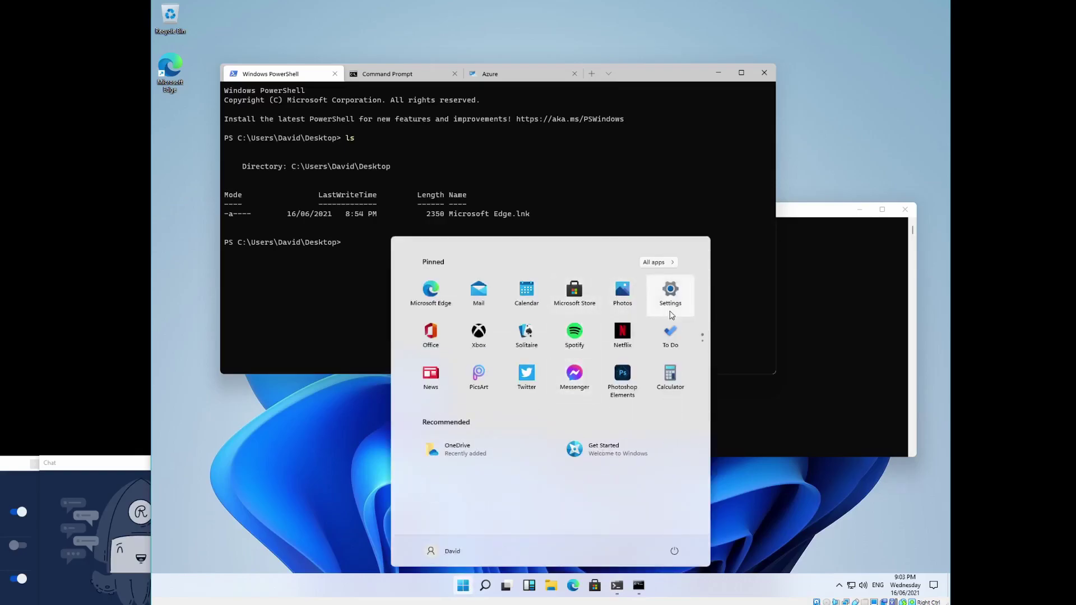
click(677, 297)
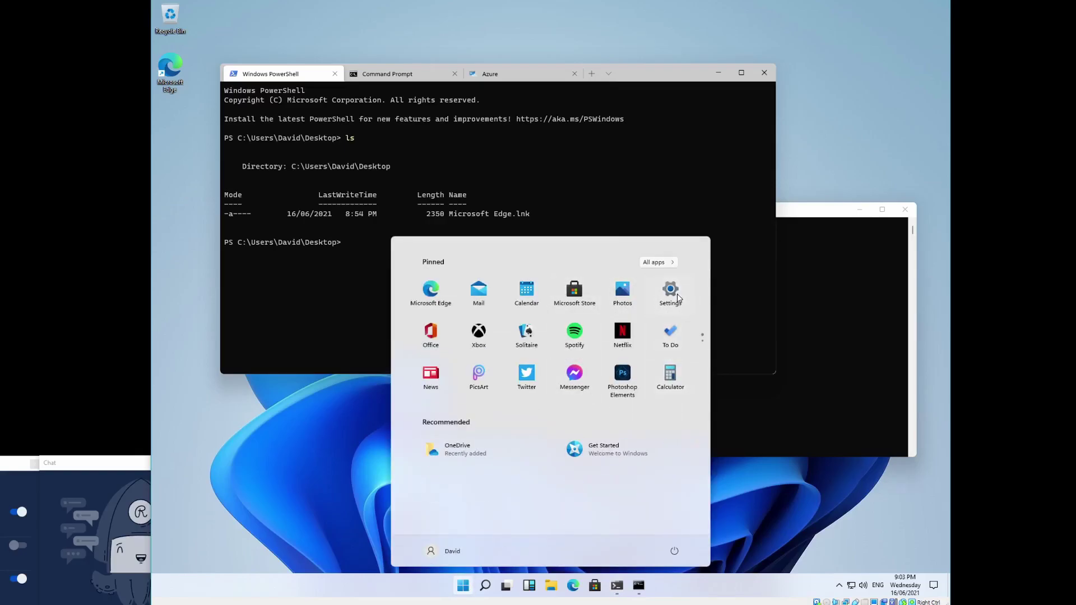
click(267, 186)
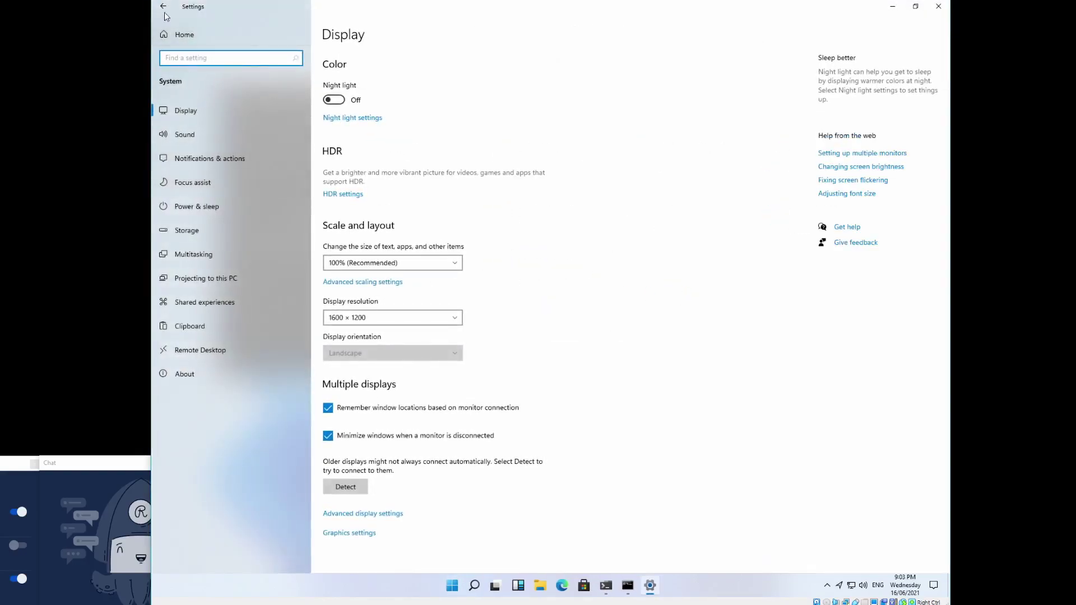
click(168, 35)
click(275, 223)
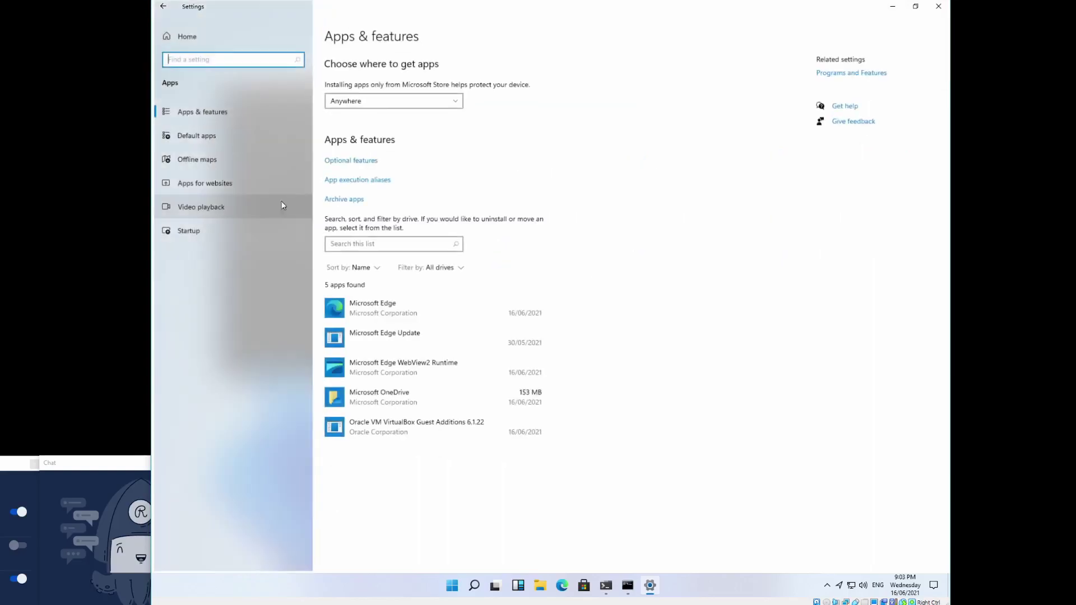
Look at the Optional features page, return to Apps & features, and open Programs and Features.
click(369, 167)
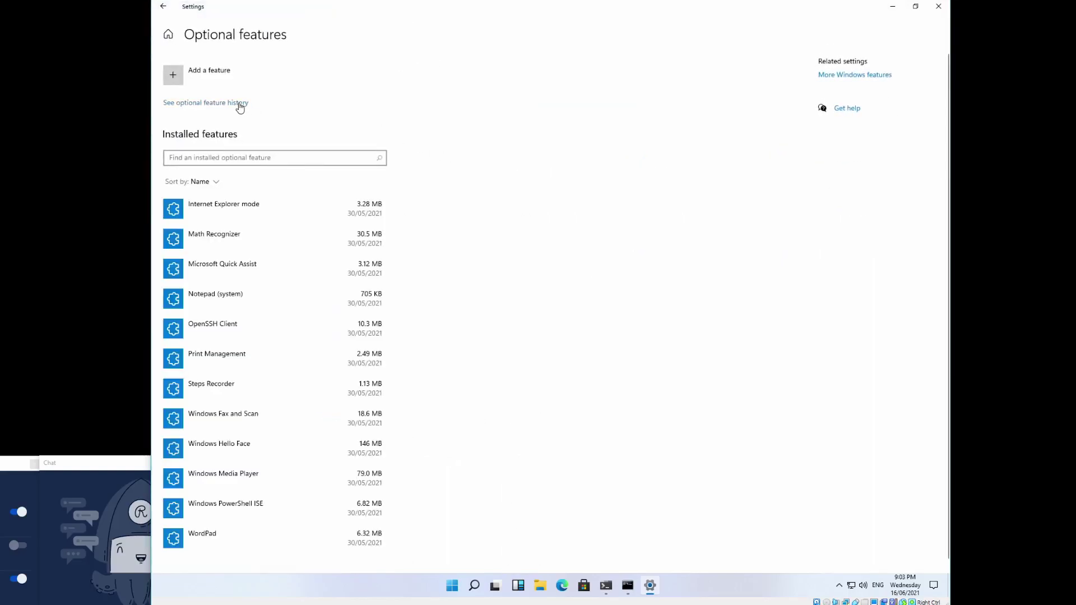
click(164, 6)
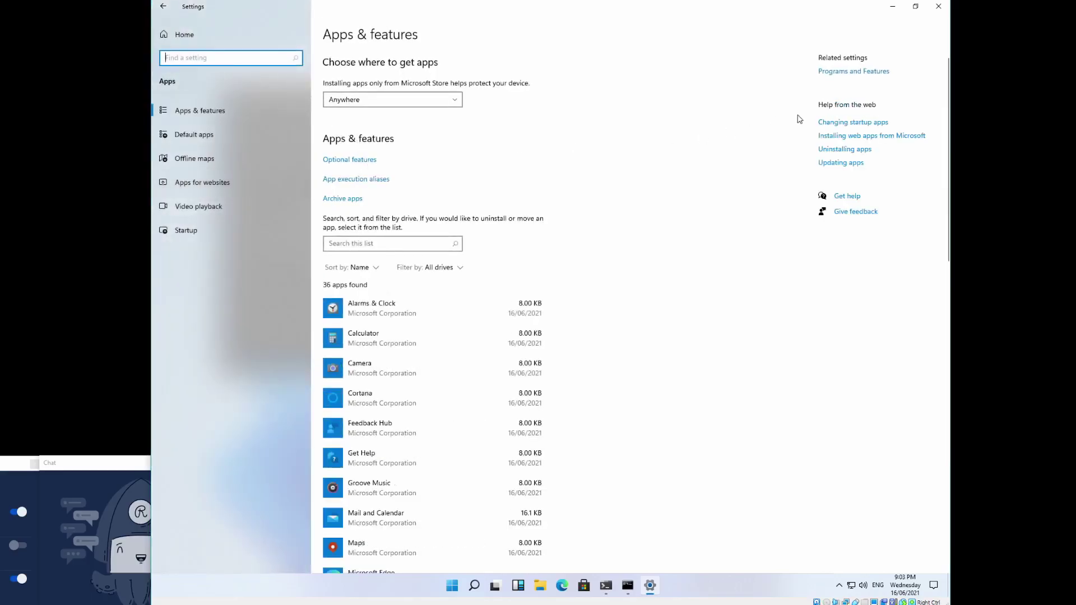
click(863, 72)
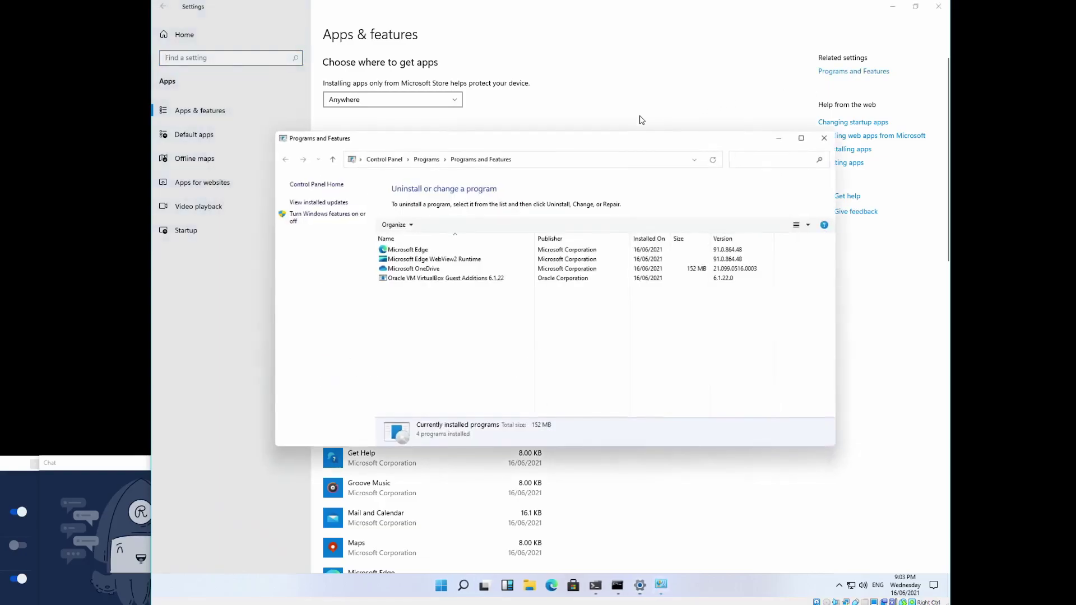
Turn on the Windows Subsystem for Linux feature in Windows Features and restart Windows to apply it.
click(306, 222)
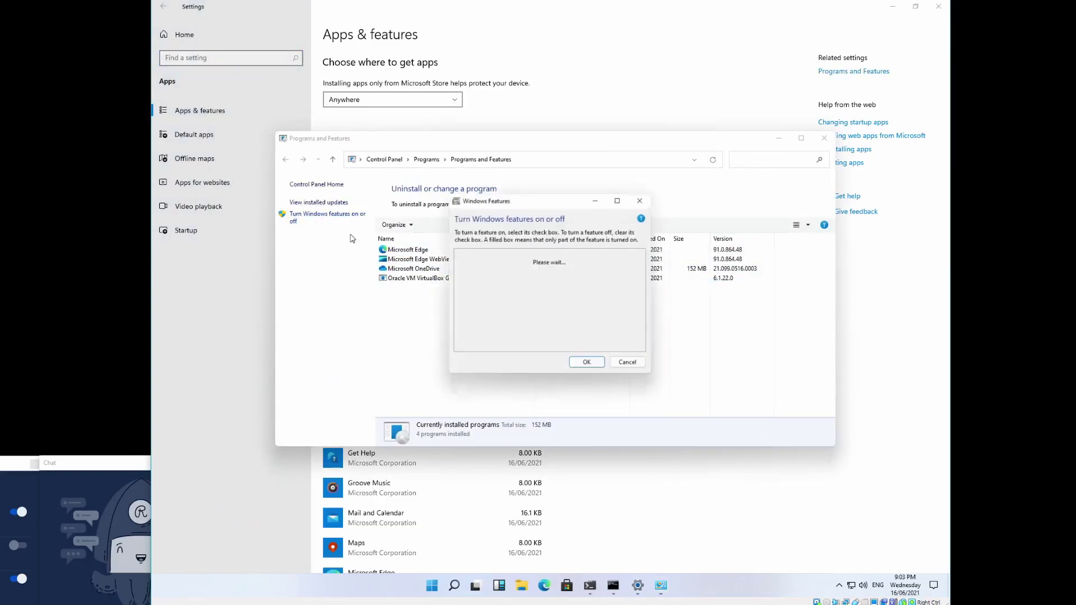
drag(530, 376, 532, 468)
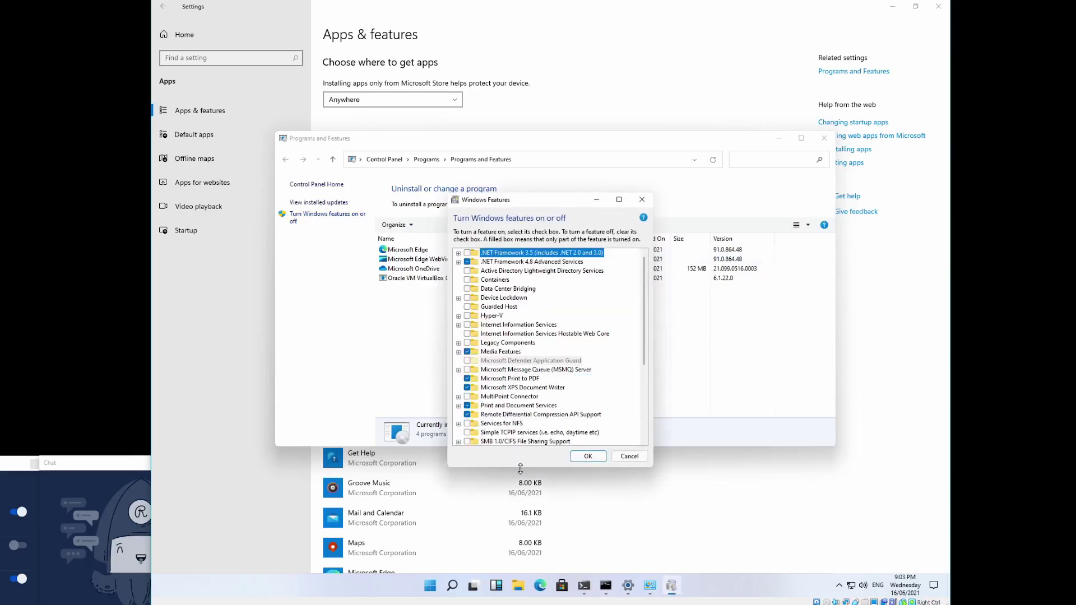
scroll(542, 414, down, 4)
scroll(542, 415, down, 1)
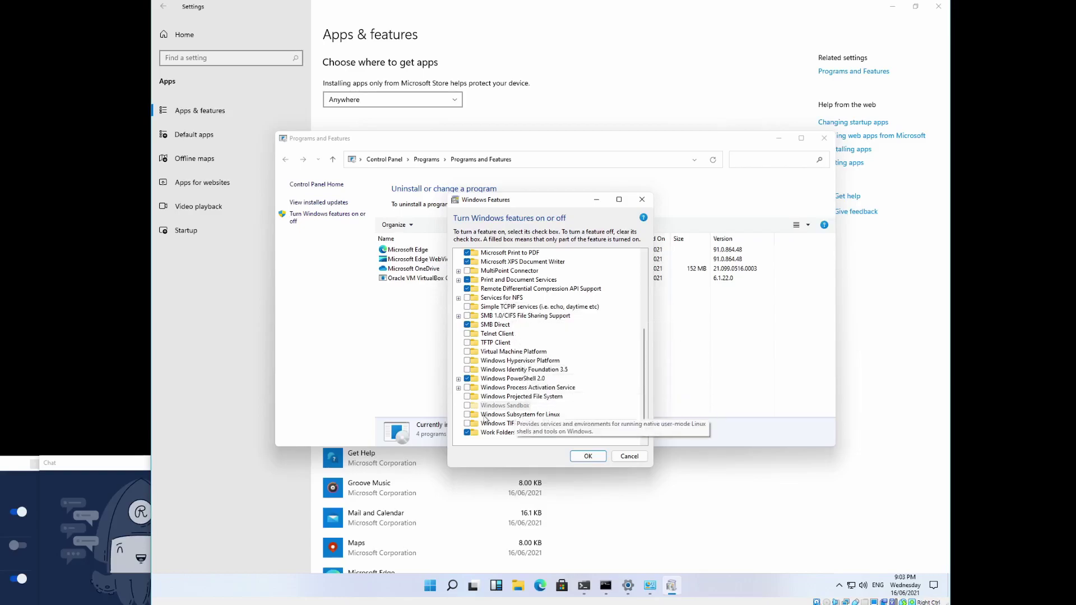
click(467, 414)
click(580, 455)
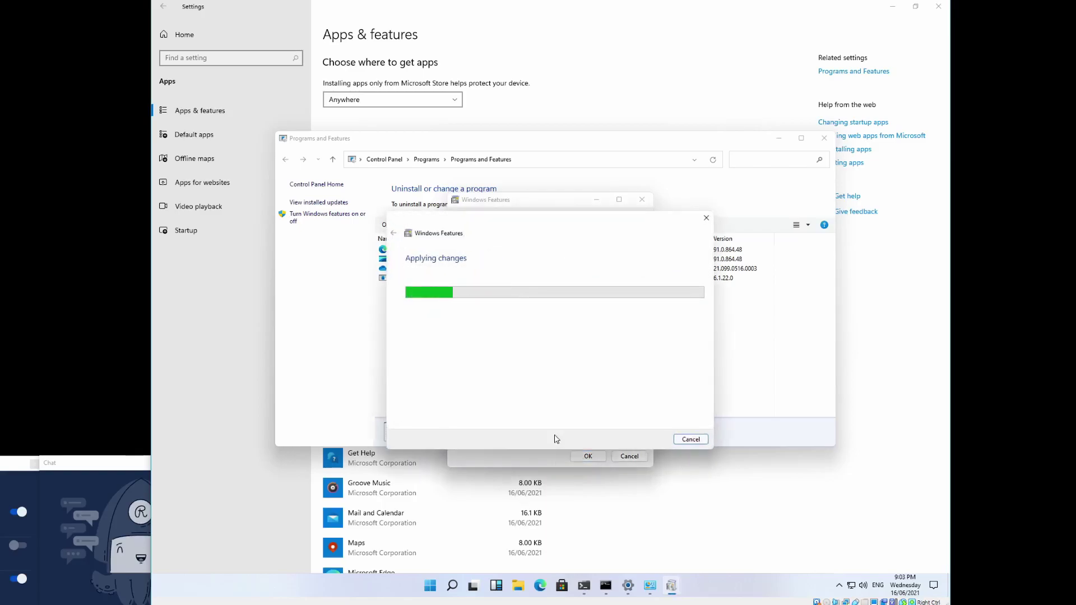
click(630, 440)
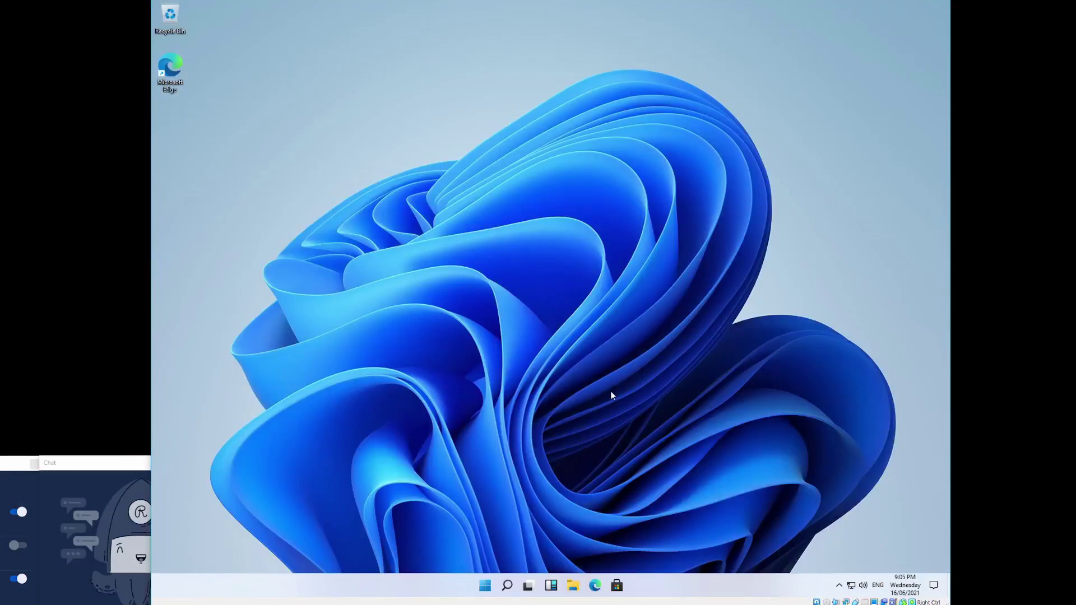
Open Computer Management, look at the Users list under Local Users and Groups, and close the window.
key(super)
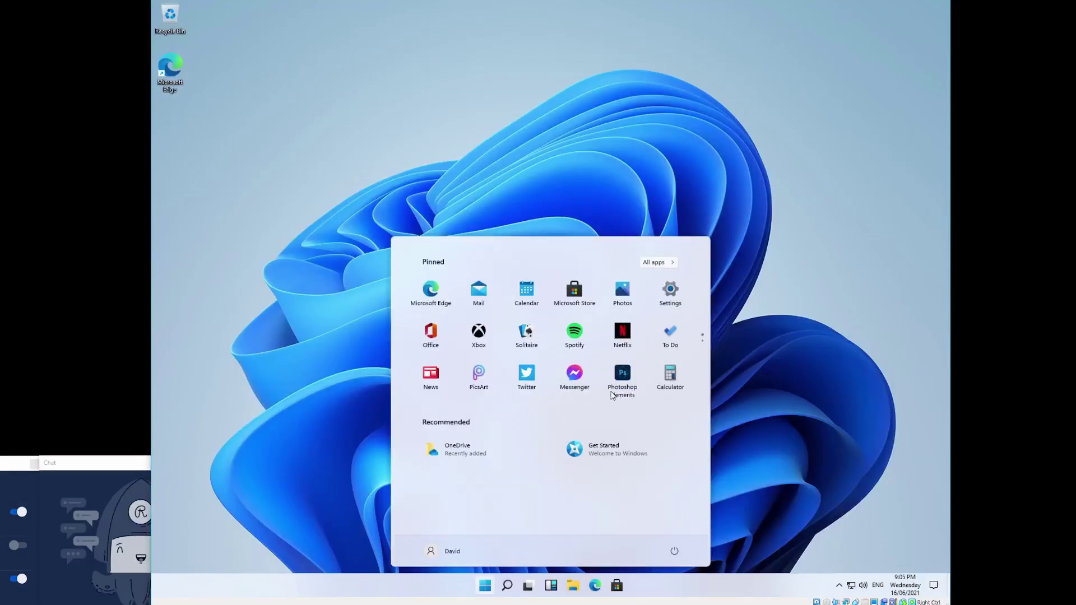
text(computer)
key(Return)
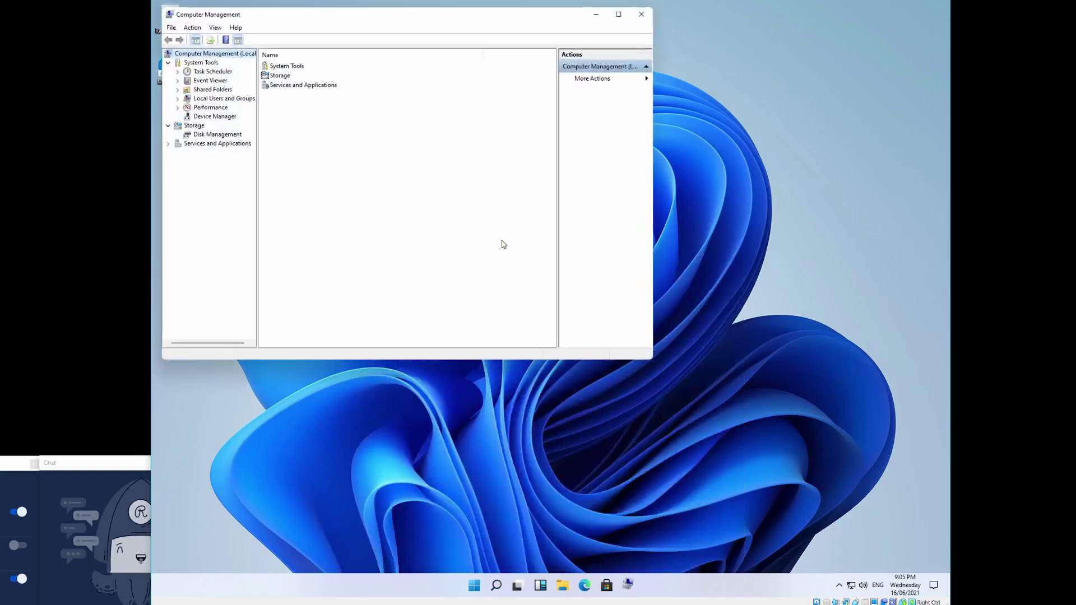
click(201, 100)
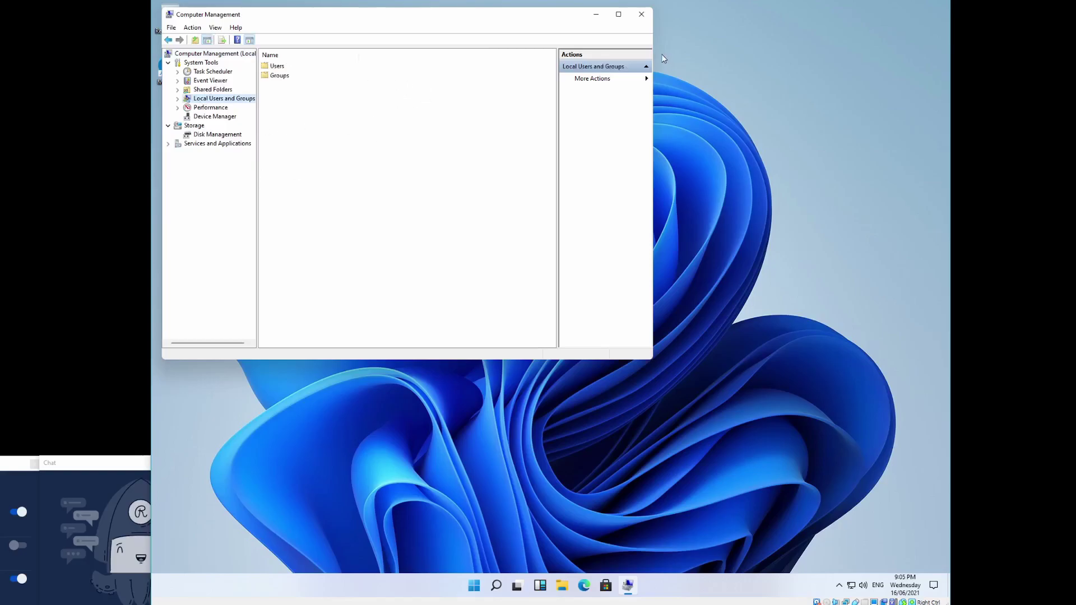
double_click(283, 66)
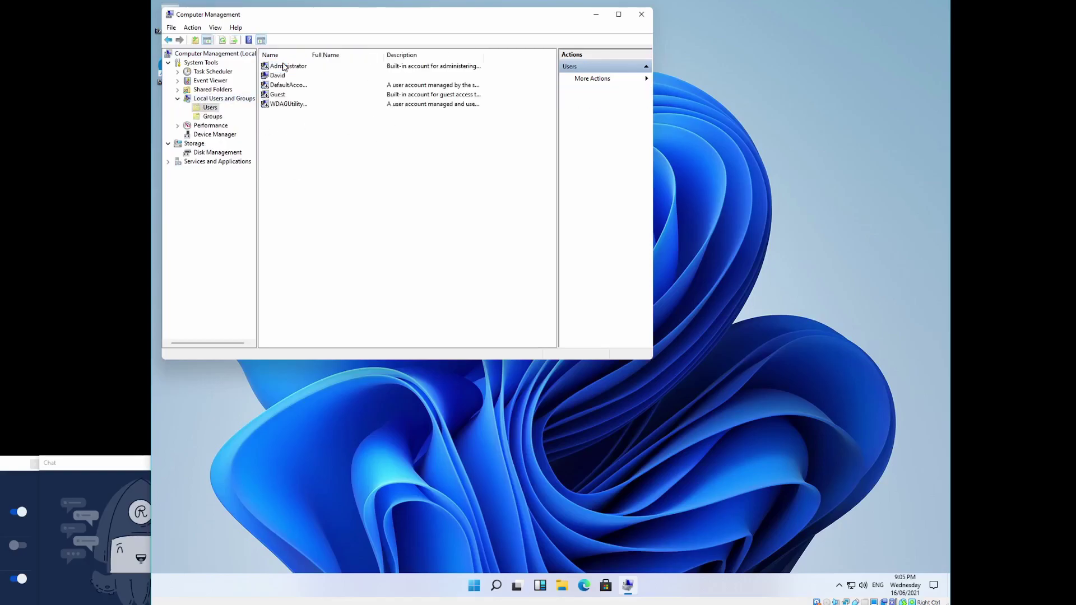
click(641, 14)
Open Control Panel, view all its items as small icons, and close it.
key(super)
text(control)
key(Return)
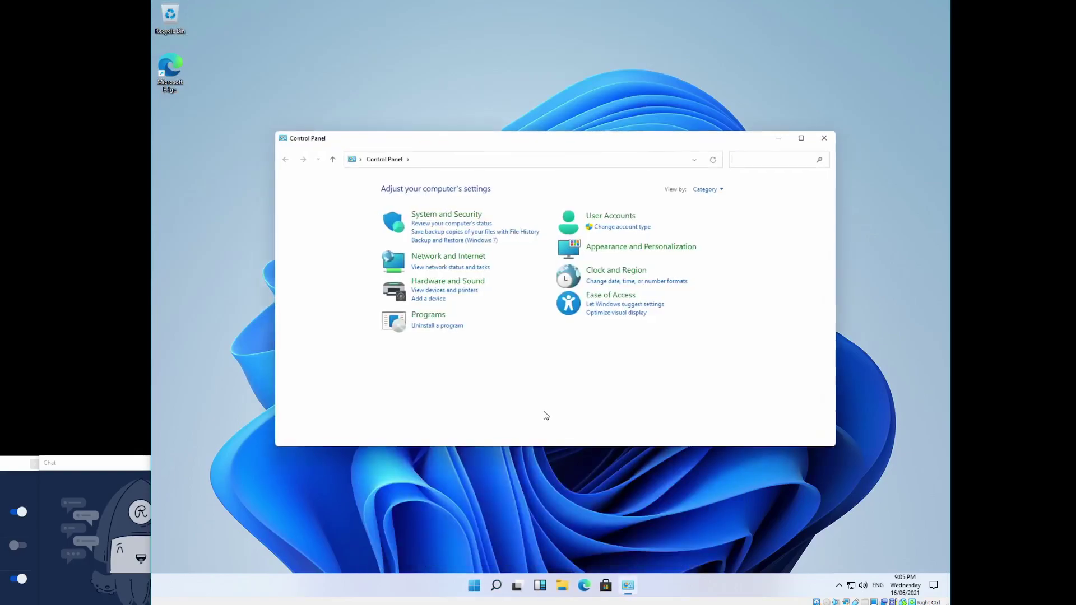
click(714, 190)
click(723, 227)
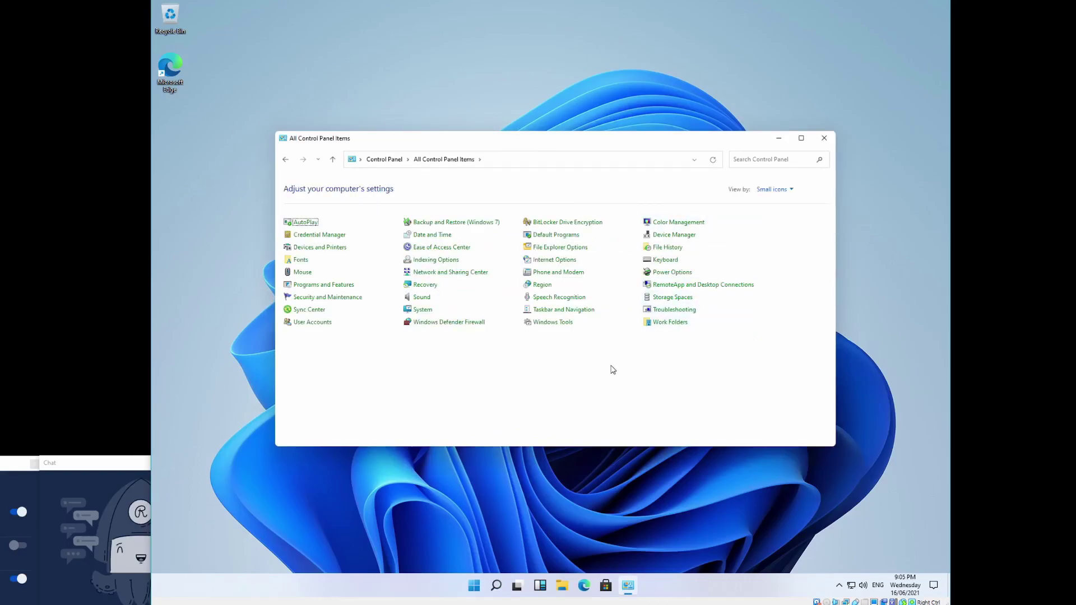
click(822, 139)
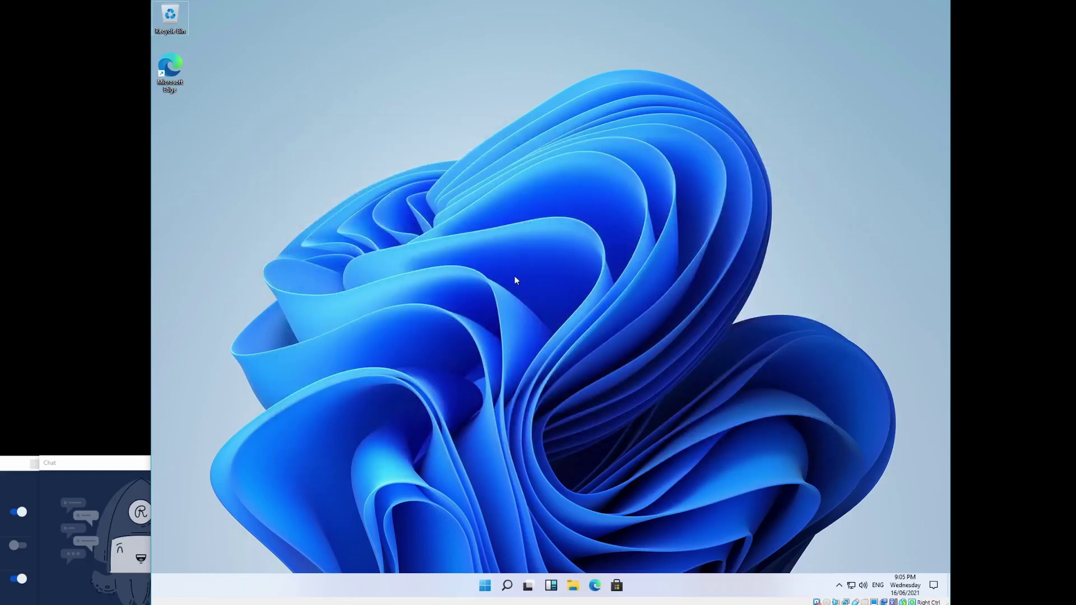
Open Settings, check the Windows Update page under Update & Security, and close Settings.
click(484, 586)
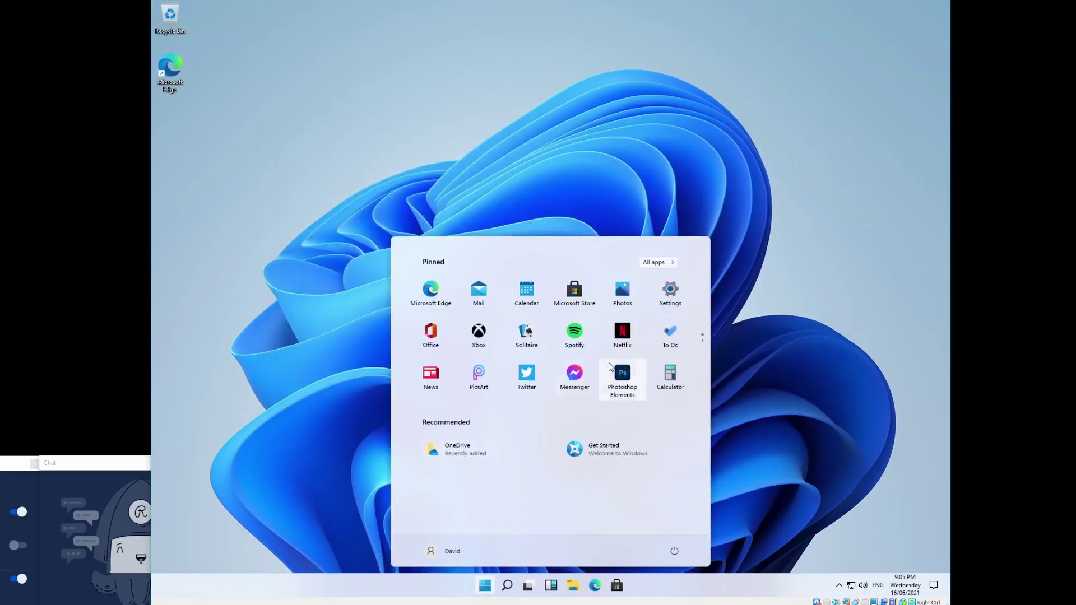
click(670, 291)
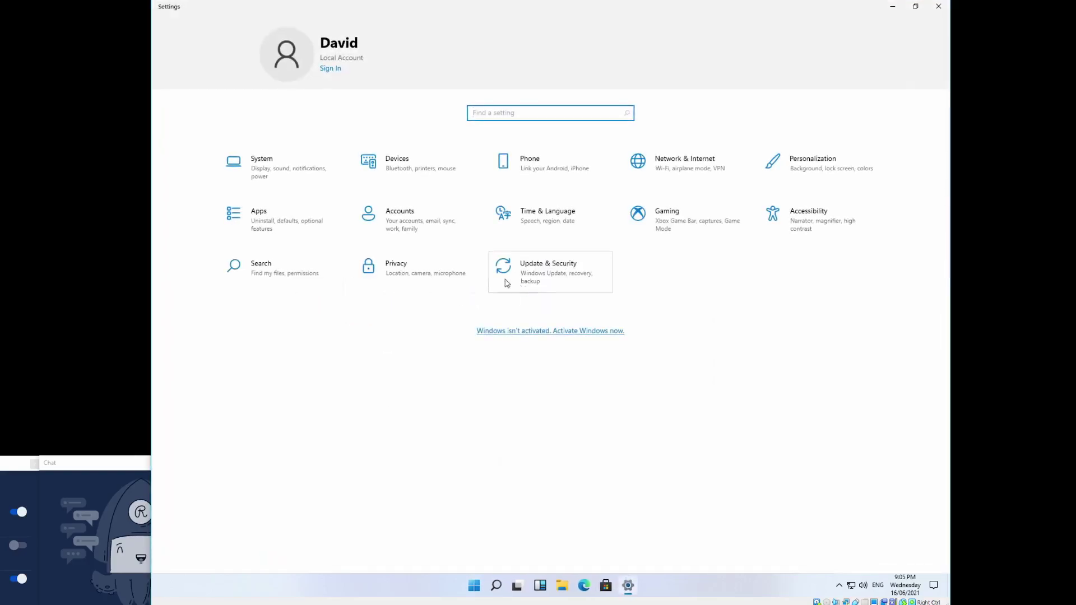
click(563, 279)
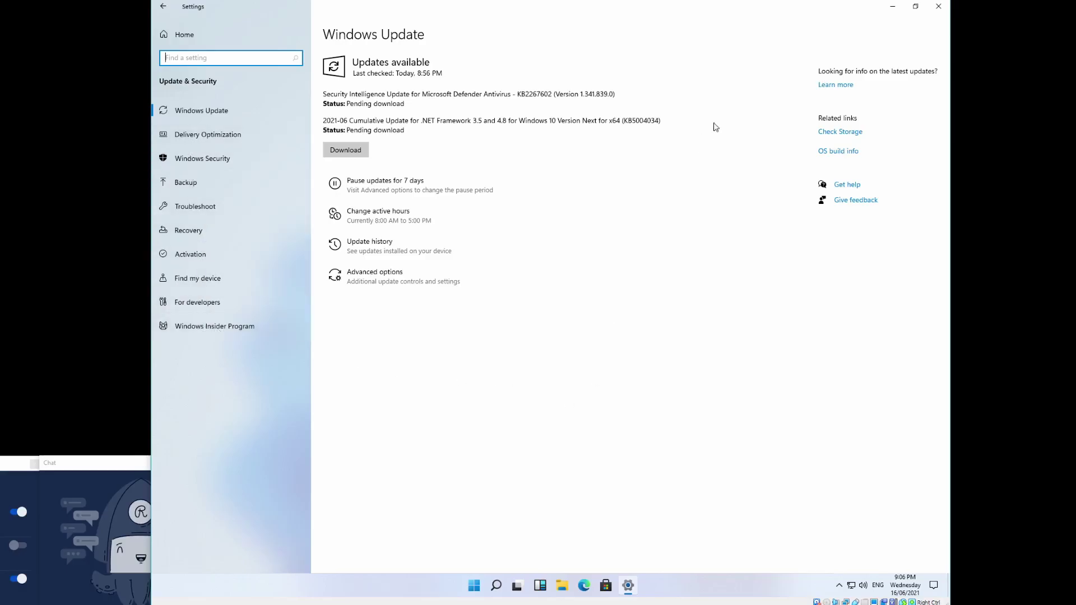
click(933, 16)
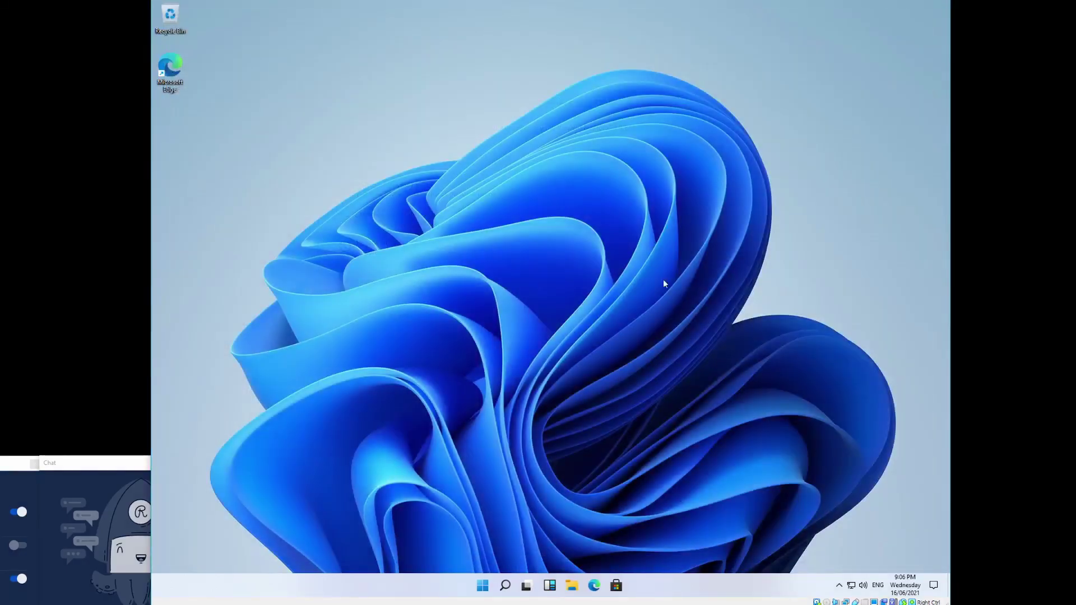
Check the desktop's context options, and browse This PC and the Linux location in File Explorer.
right_click(584, 361)
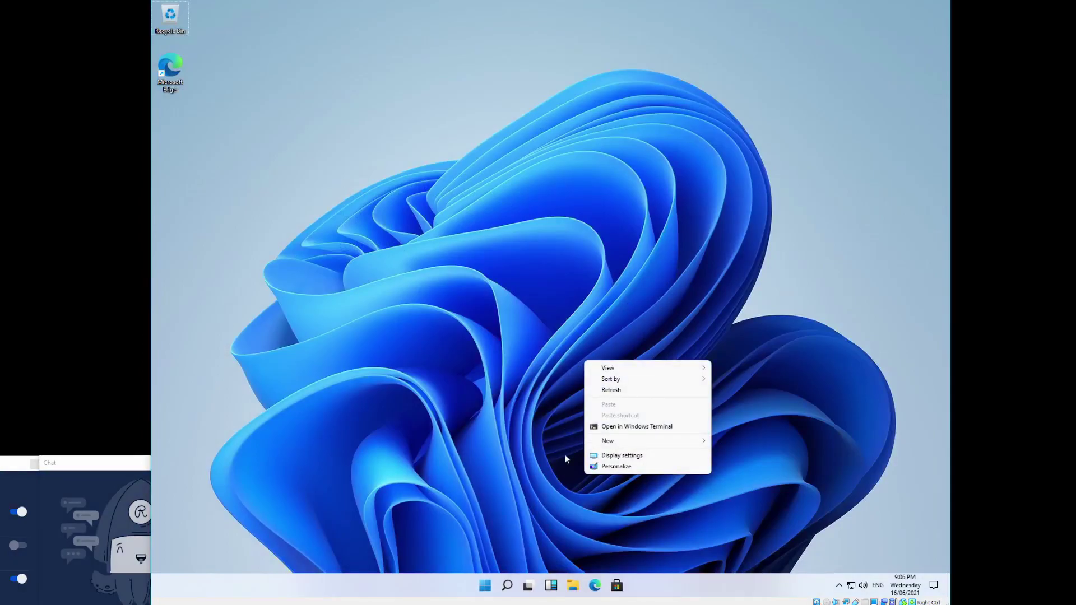
click(615, 493)
click(573, 585)
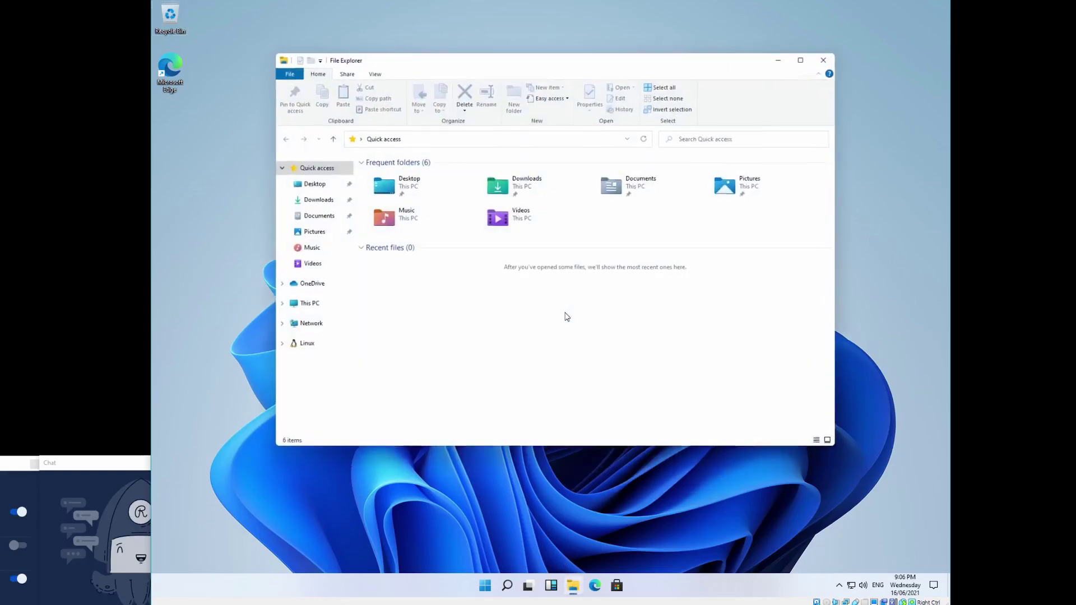
click(308, 303)
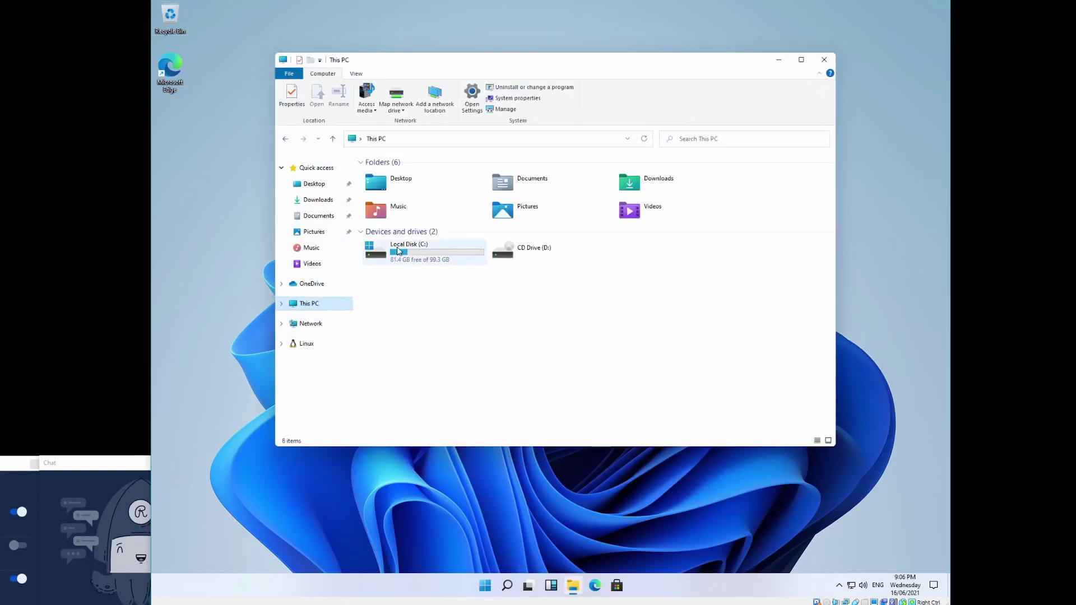
click(308, 344)
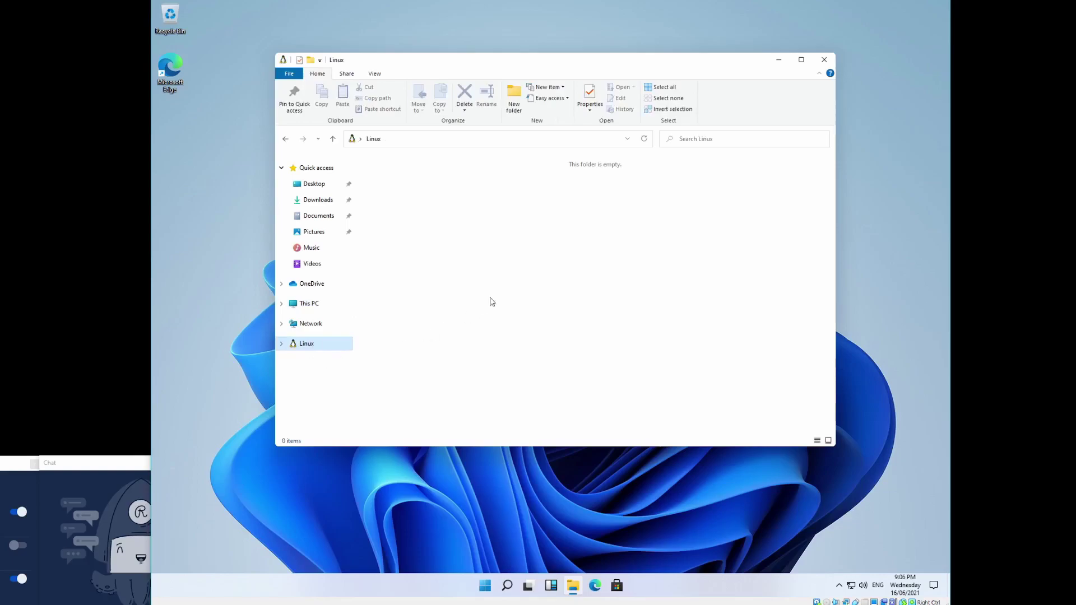
right_click(310, 341)
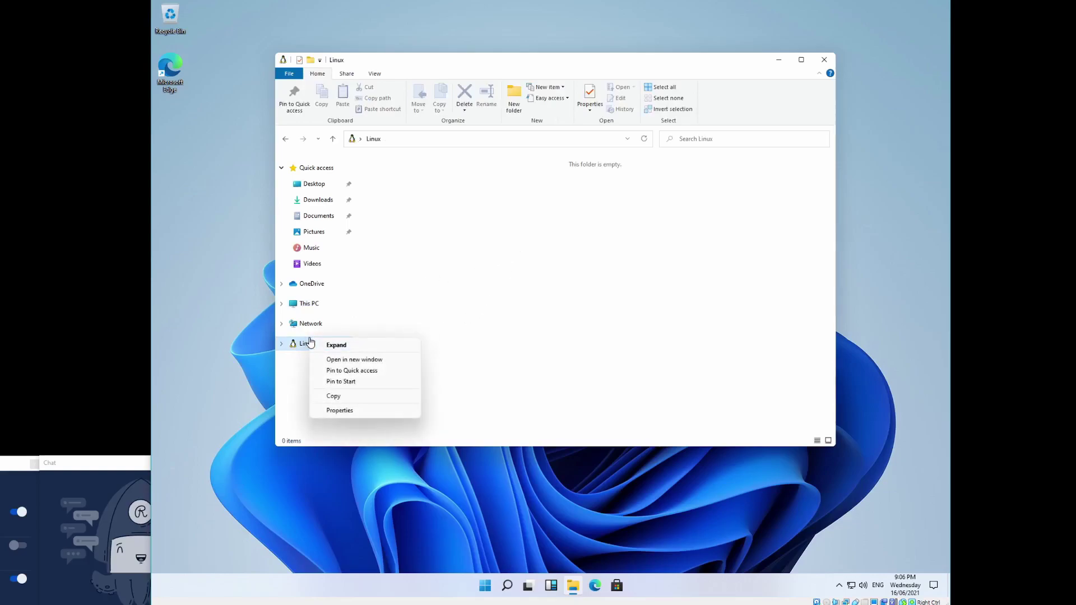
click(285, 344)
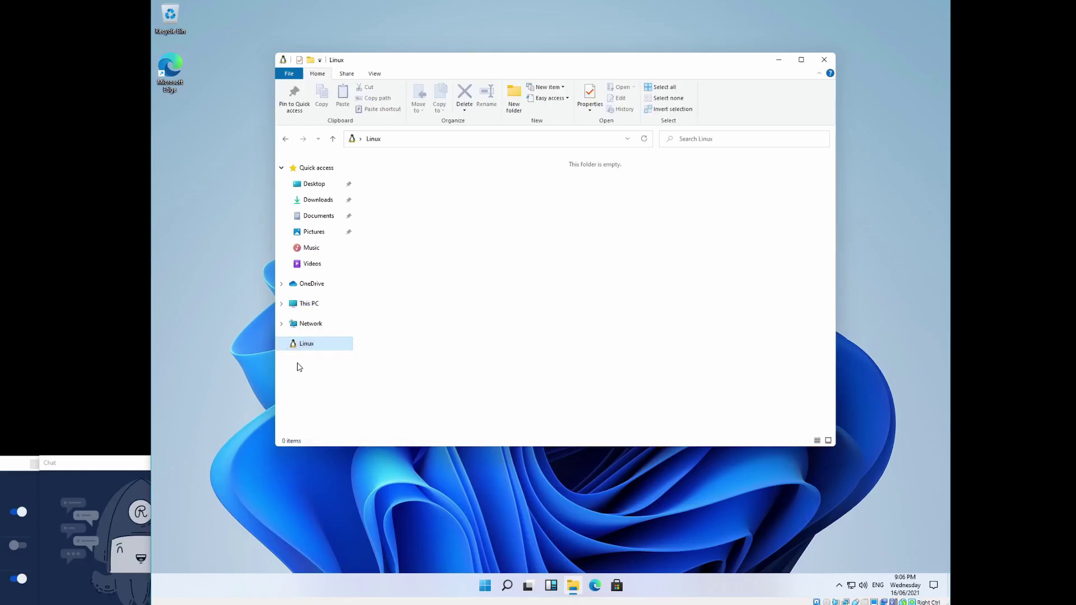
Open Windows Terminal from the desktop and open its settings file, choosing Notepad as the app to always use for .json files.
right_click(570, 459)
click(616, 411)
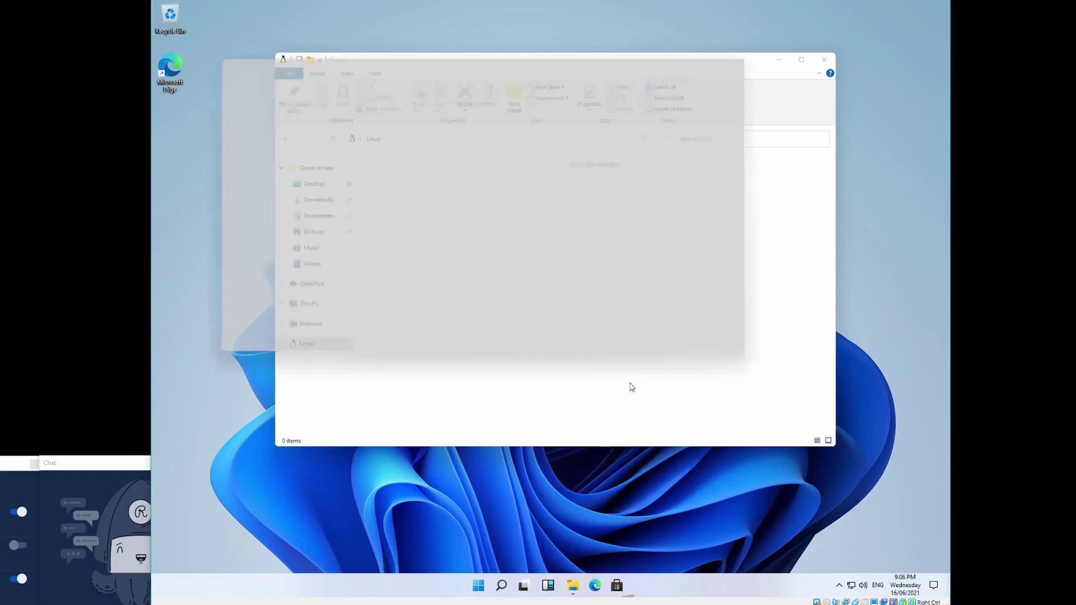
click(356, 61)
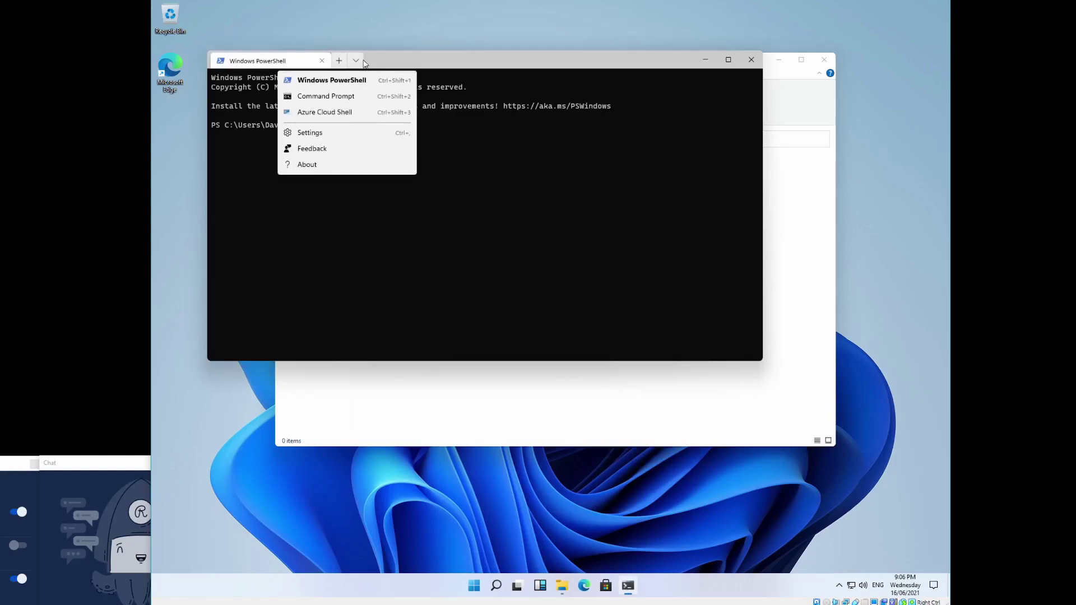
click(353, 133)
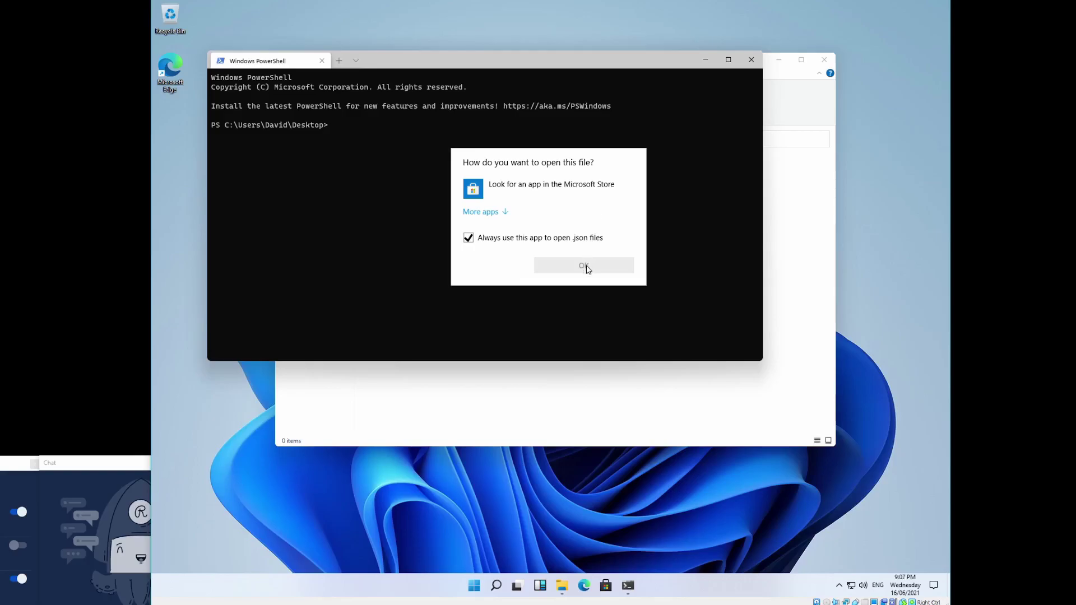
click(505, 214)
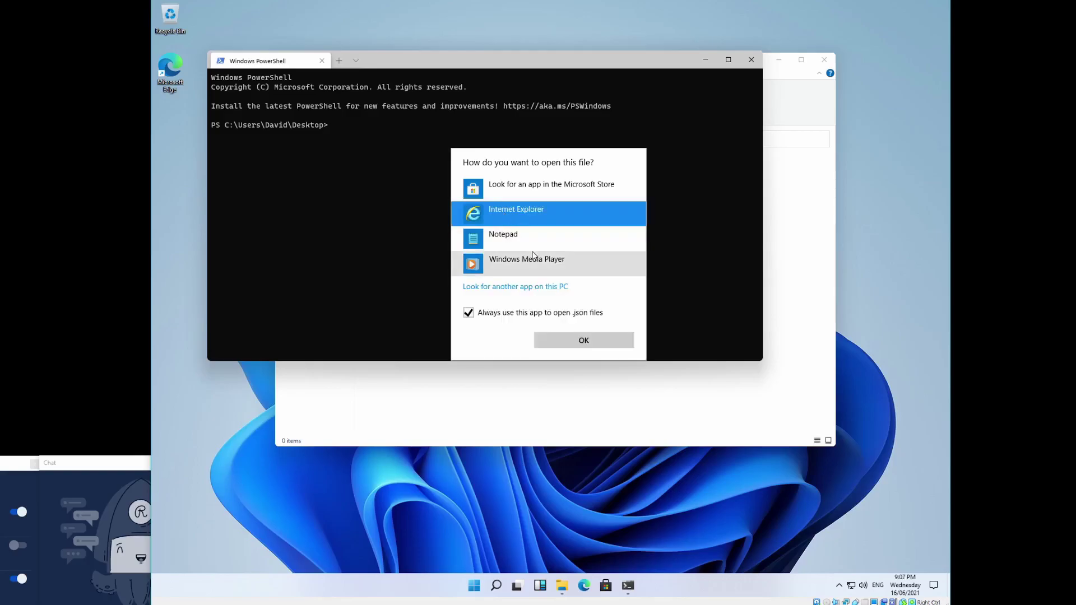
click(530, 241)
click(583, 340)
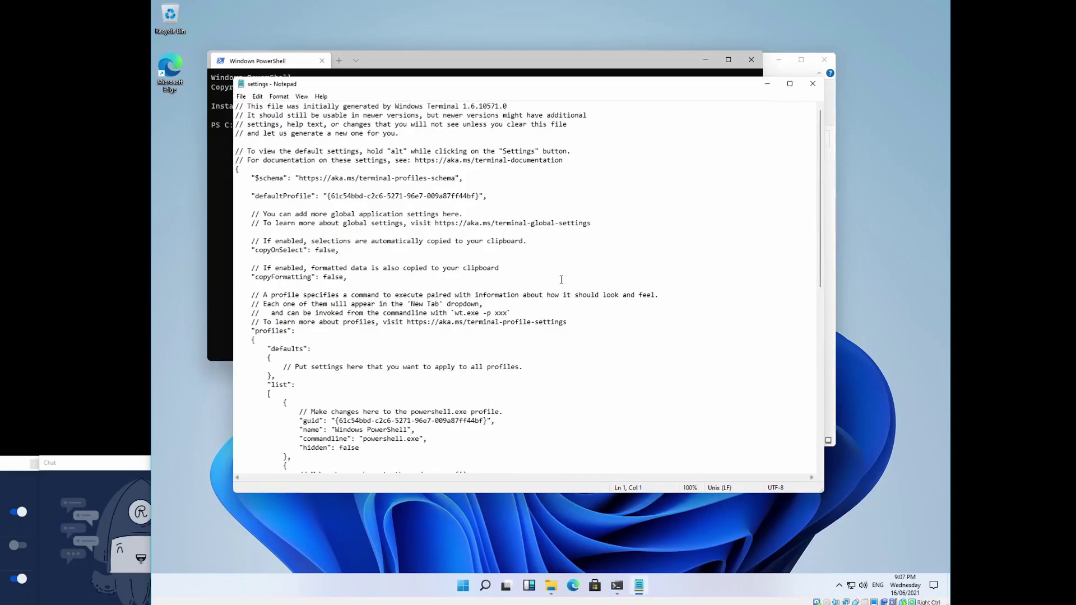
Review the profiles, color schemes and actions sections of the terminal's settings file in Notepad, and close it.
scroll(574, 279, down, 9)
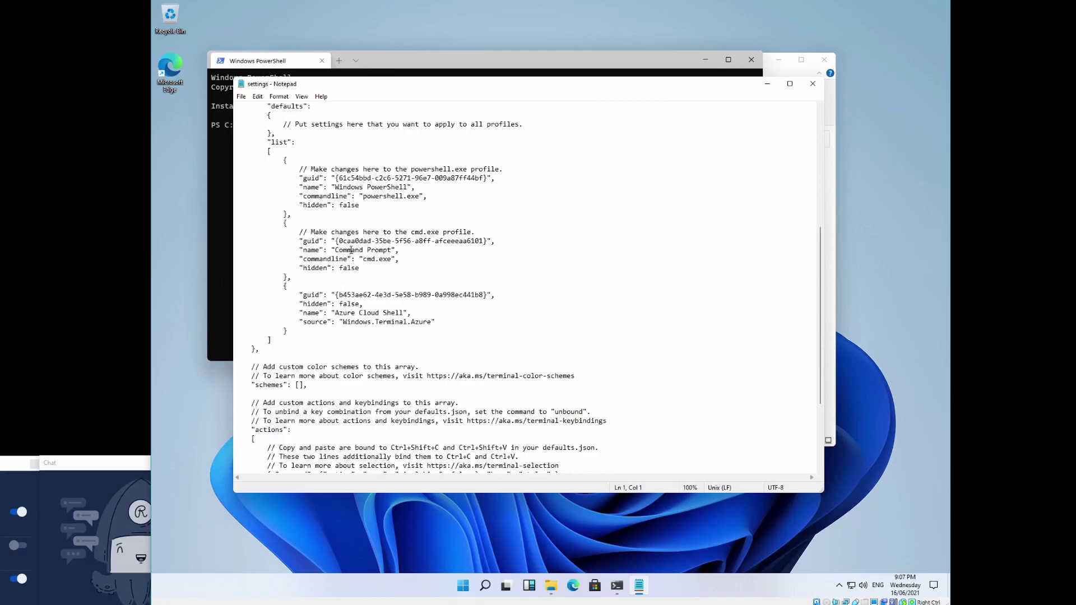
scroll(693, 200, down, 5)
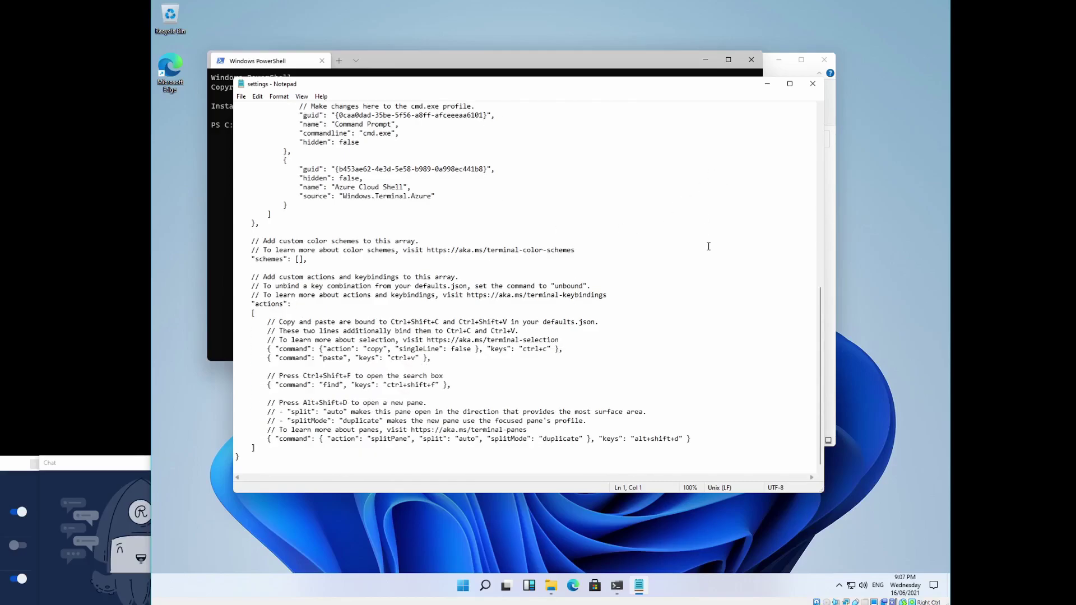
click(813, 83)
Look over the pinned apps in the Start menu and open Microsoft Store from them.
click(476, 585)
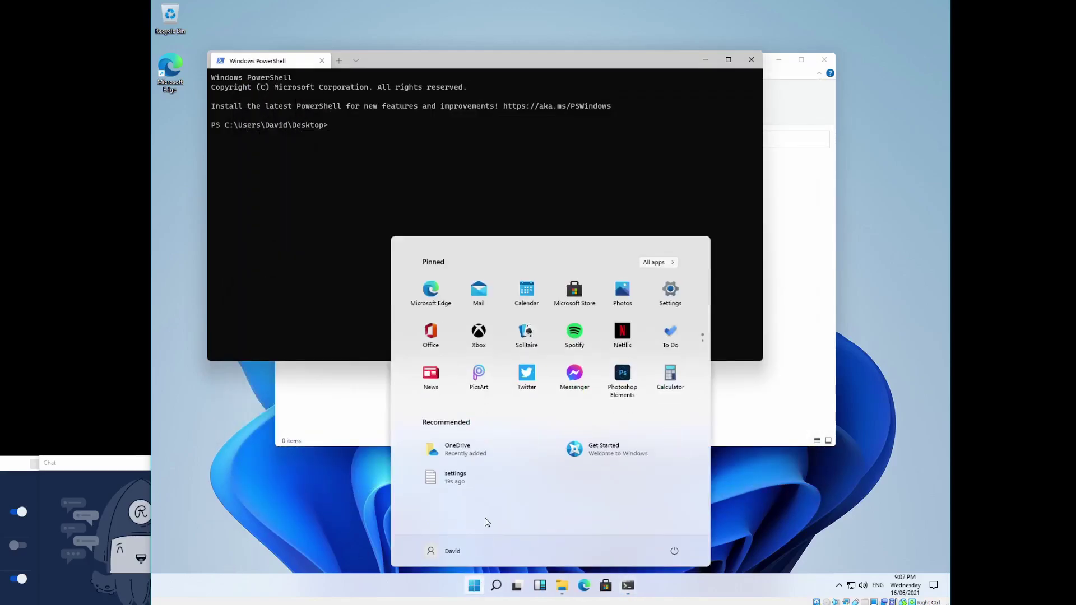
scroll(668, 384, down, 1)
scroll(663, 371, up, 1)
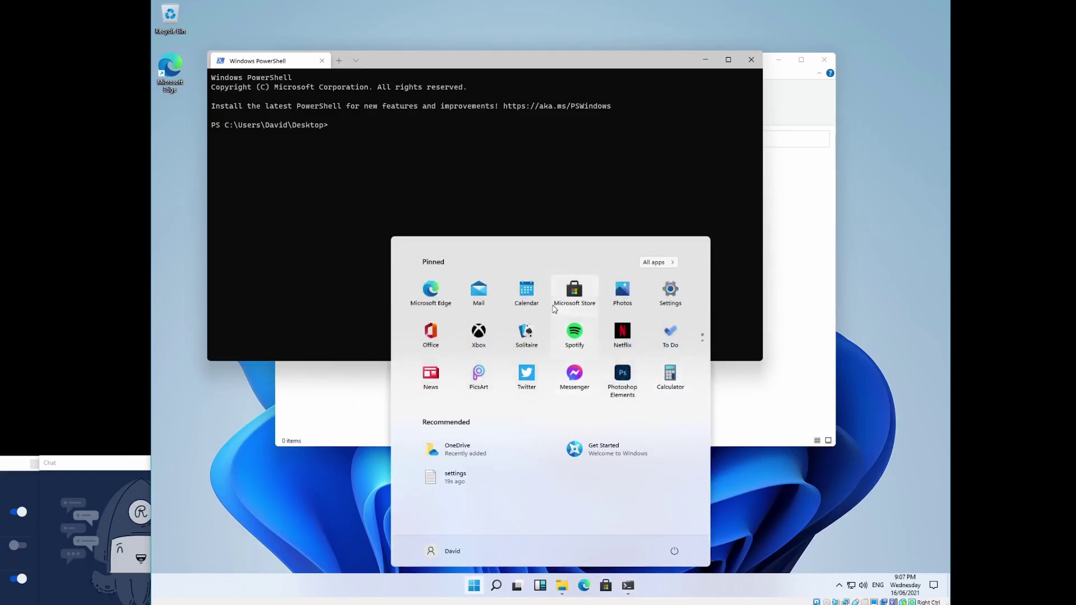
click(570, 297)
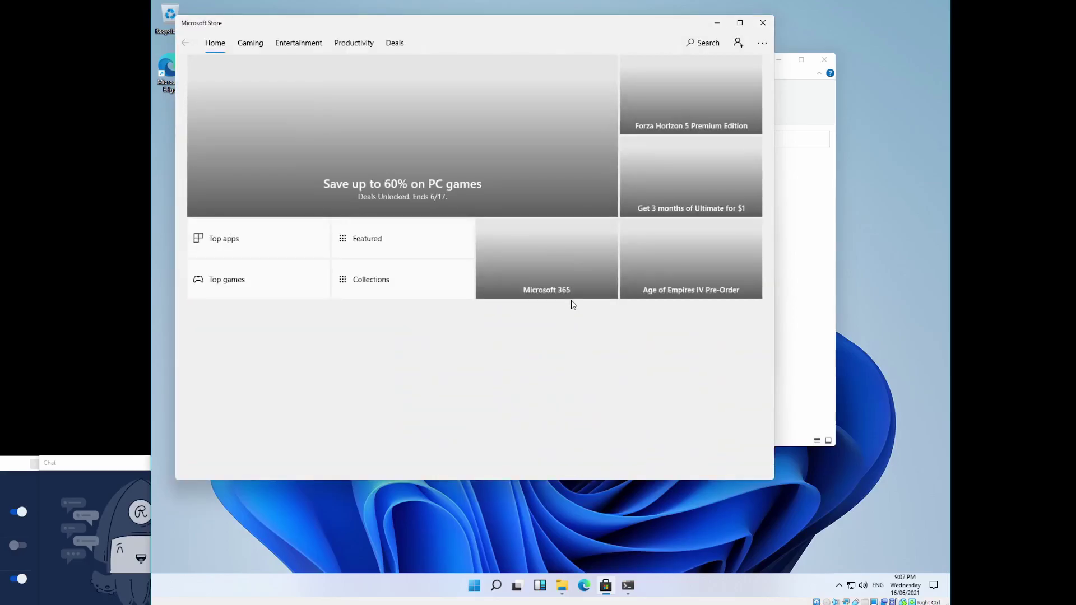
Search Microsoft Store for "ubuntu" and start downloading the free Ubuntu app by Canonical Group Limited.
click(702, 45)
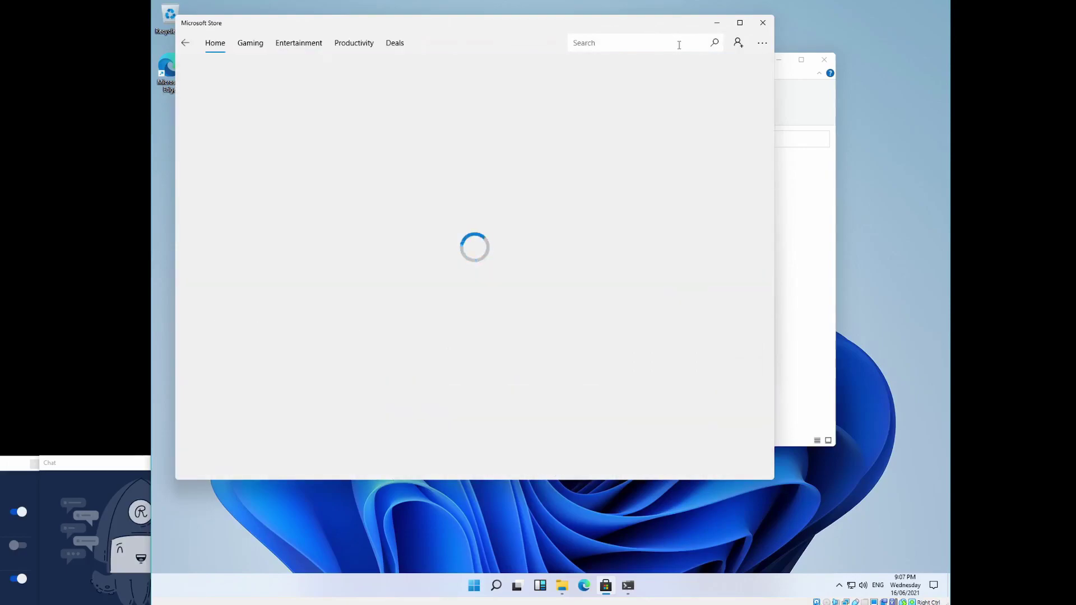
text(ubuntu)
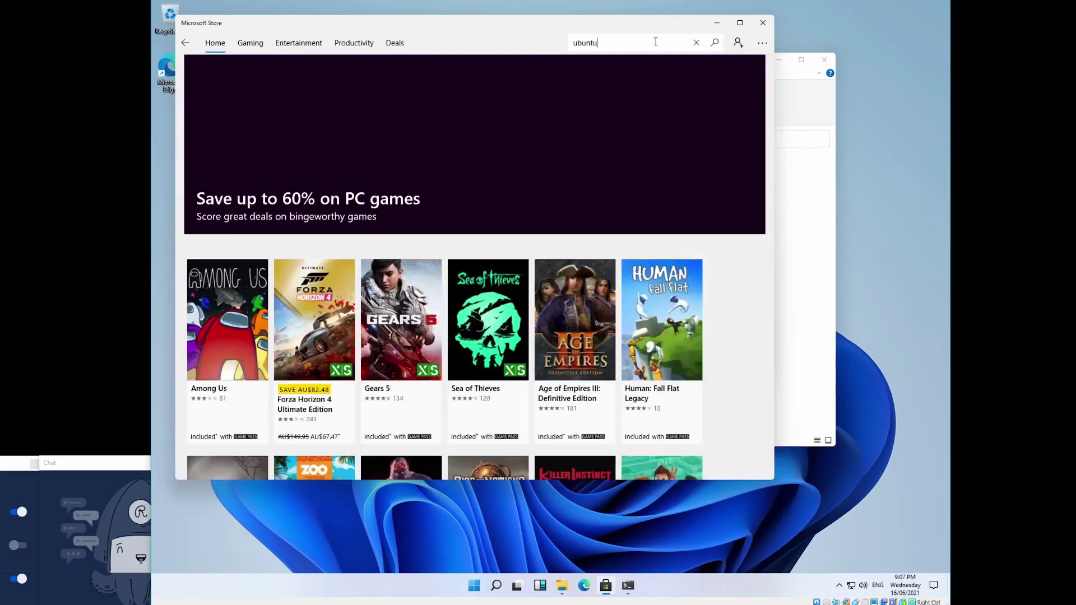
key(Return)
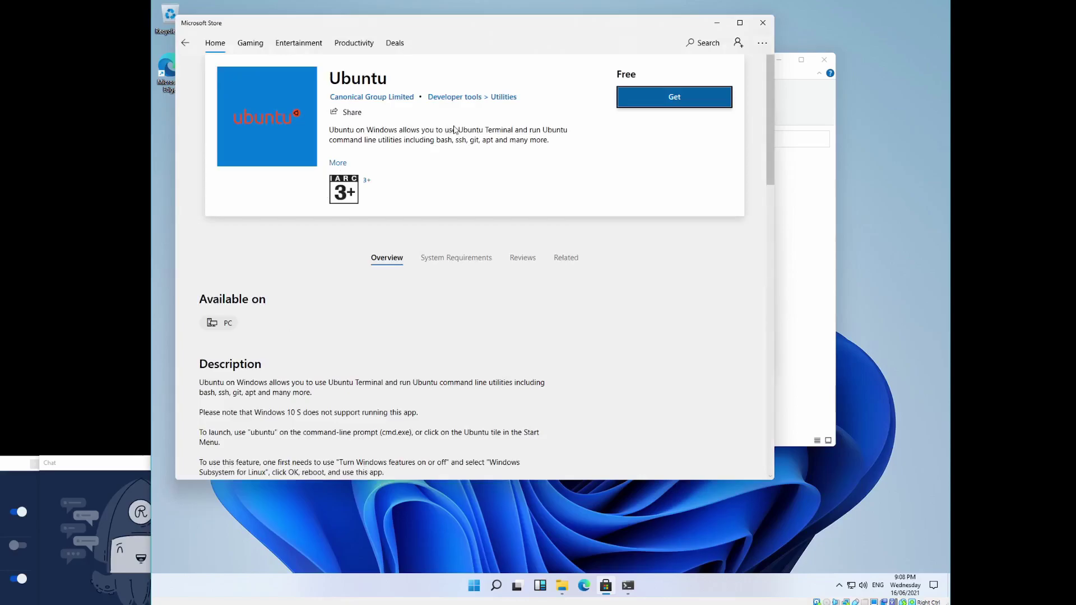
key(Return)
key(Escape)
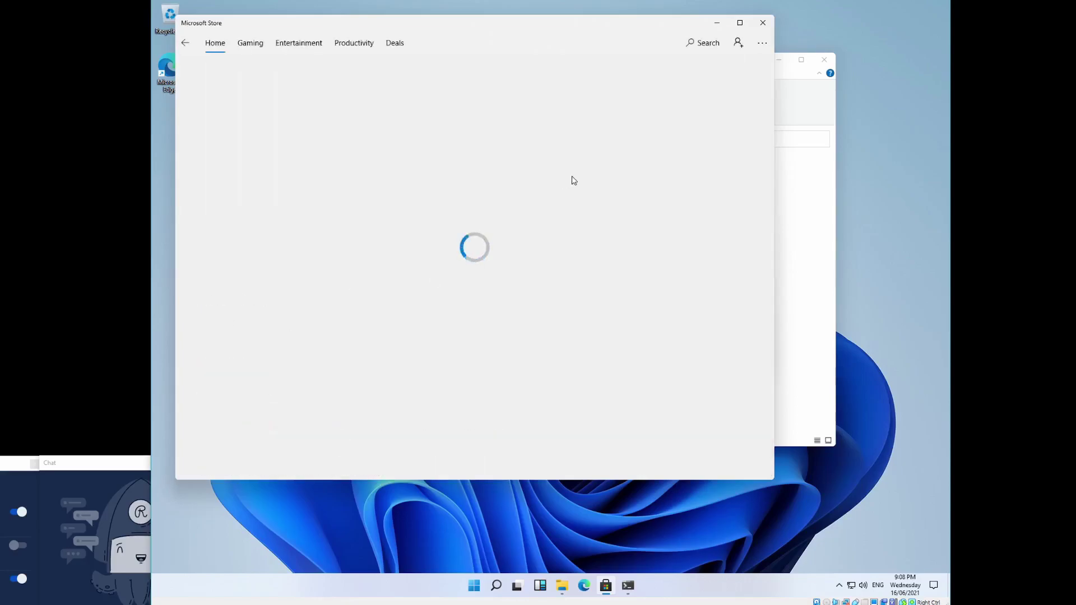
key(Return)
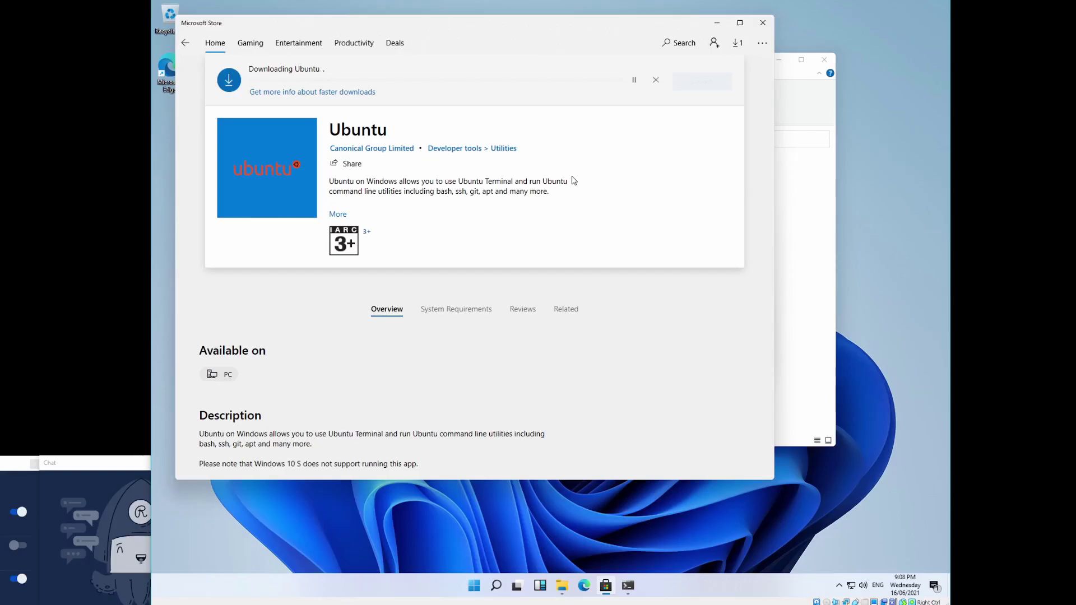
Close the open Windows Terminal window, move the Microsoft Store window aside, and bring the Linux File Explorer window forward.
click(626, 585)
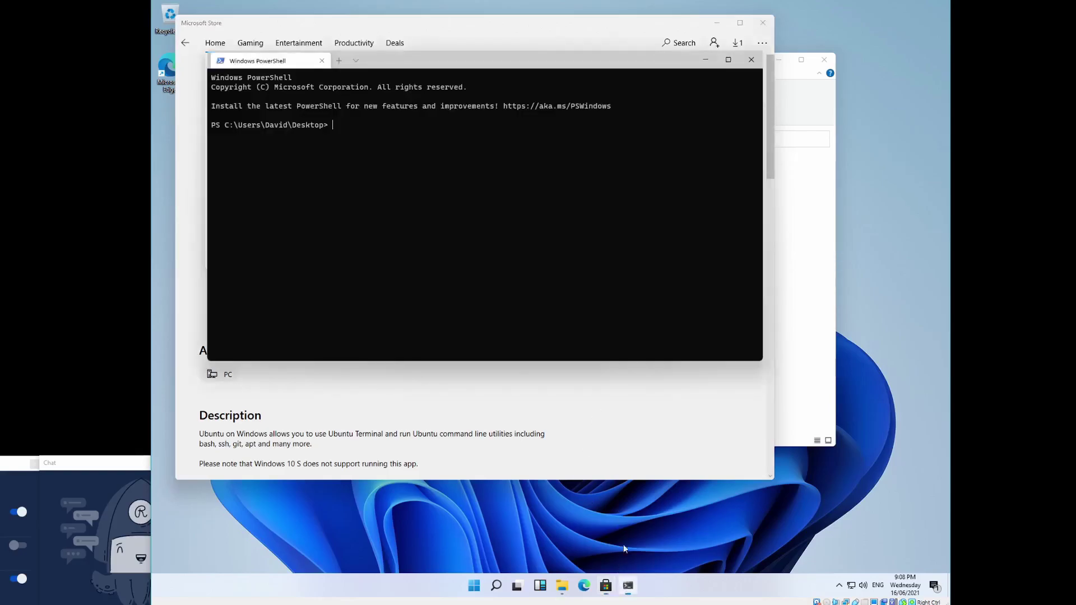
click(761, 63)
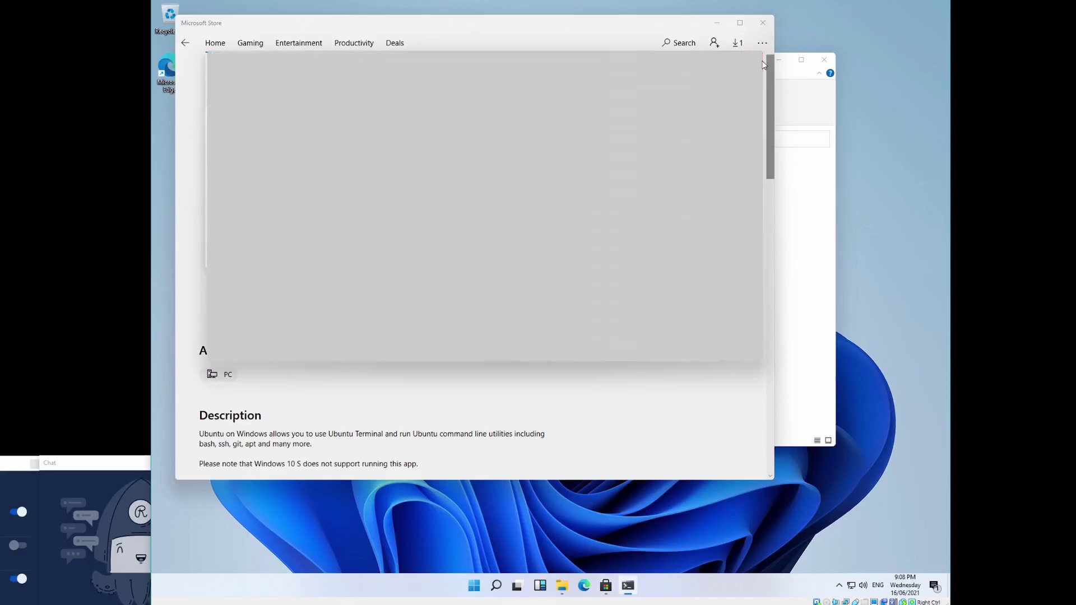
drag(526, 28, 639, 194)
click(579, 71)
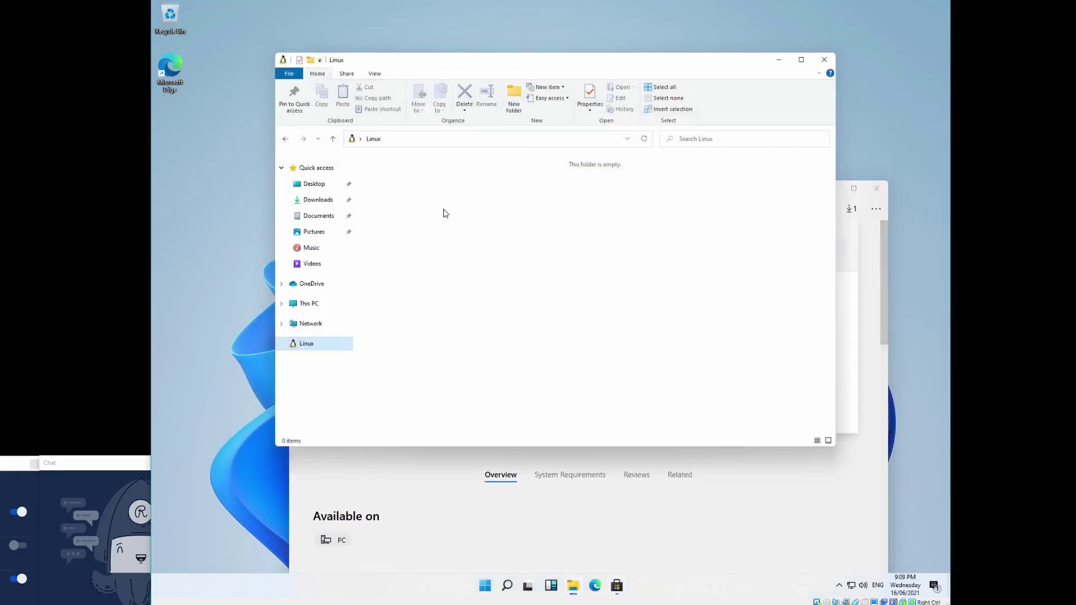
Open Local Disk (C:) from This PC, launch Windows Terminal in that location, and close the terminal.
click(310, 304)
double_click(392, 247)
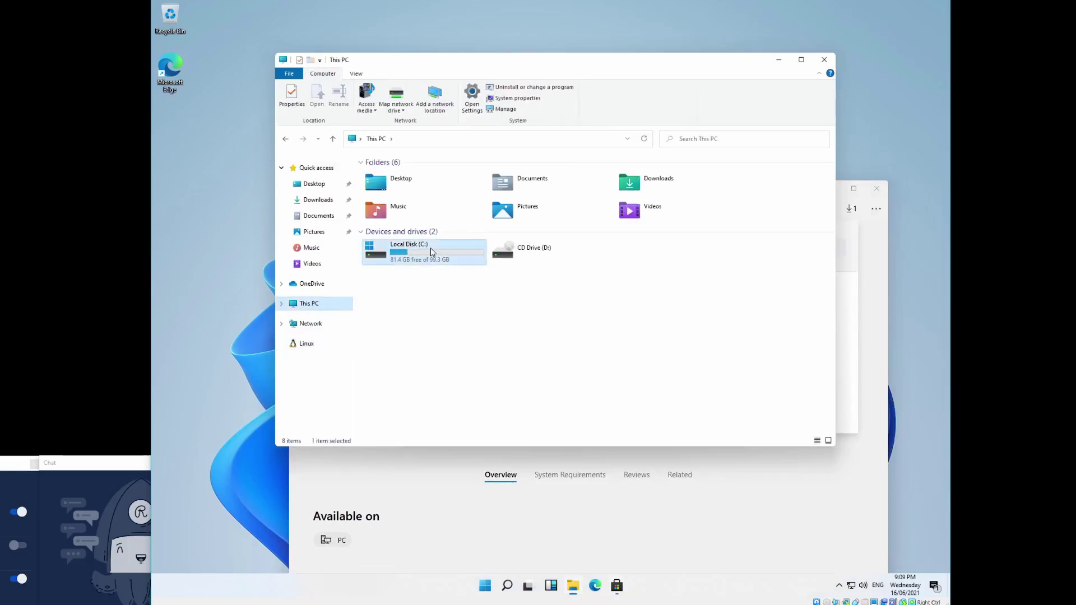
right_click(418, 279)
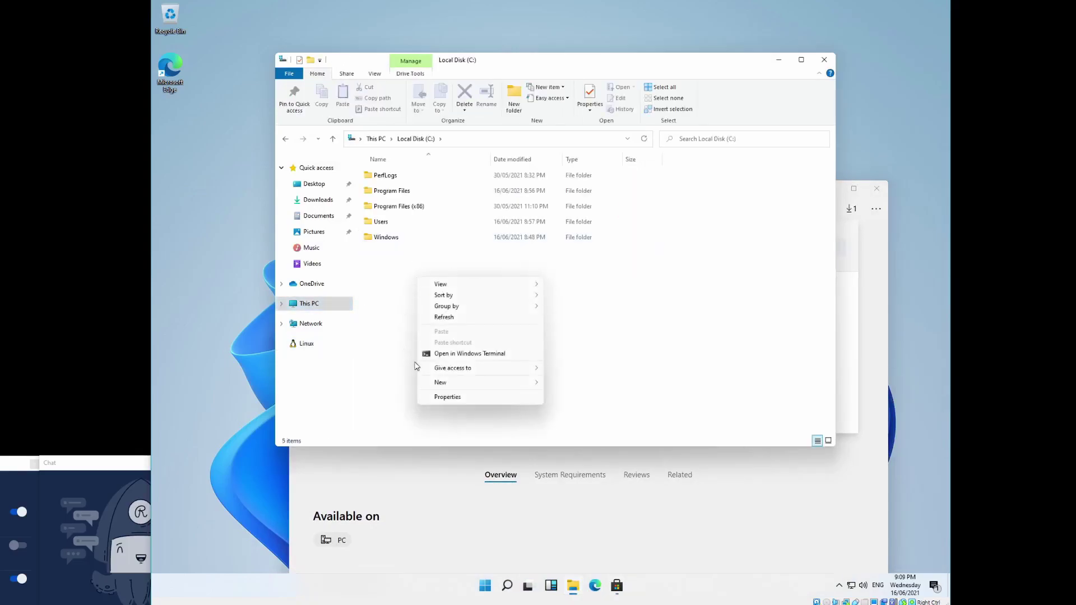
click(443, 354)
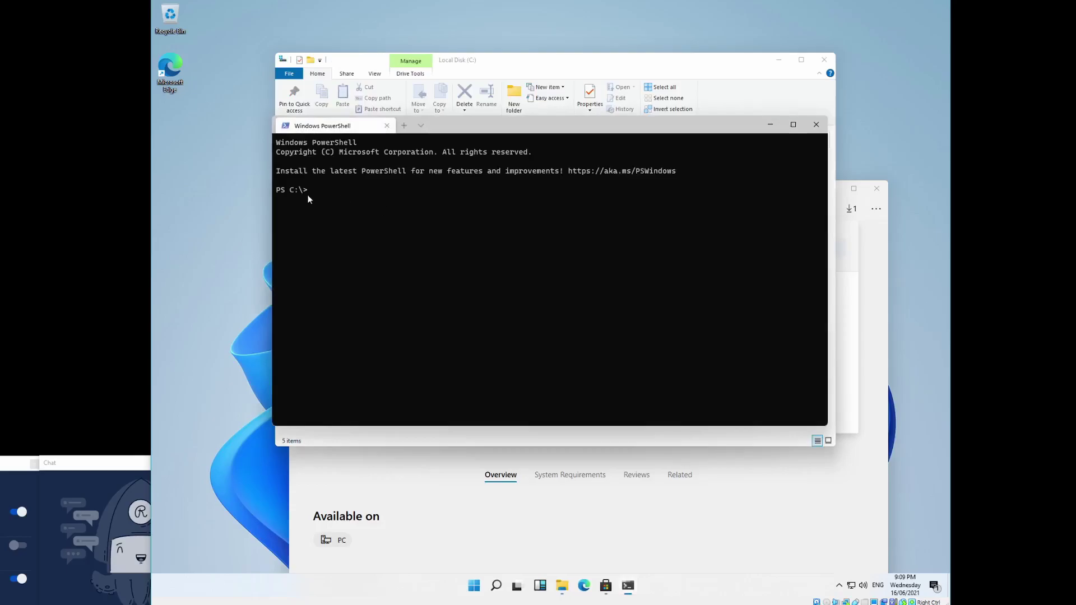
click(816, 124)
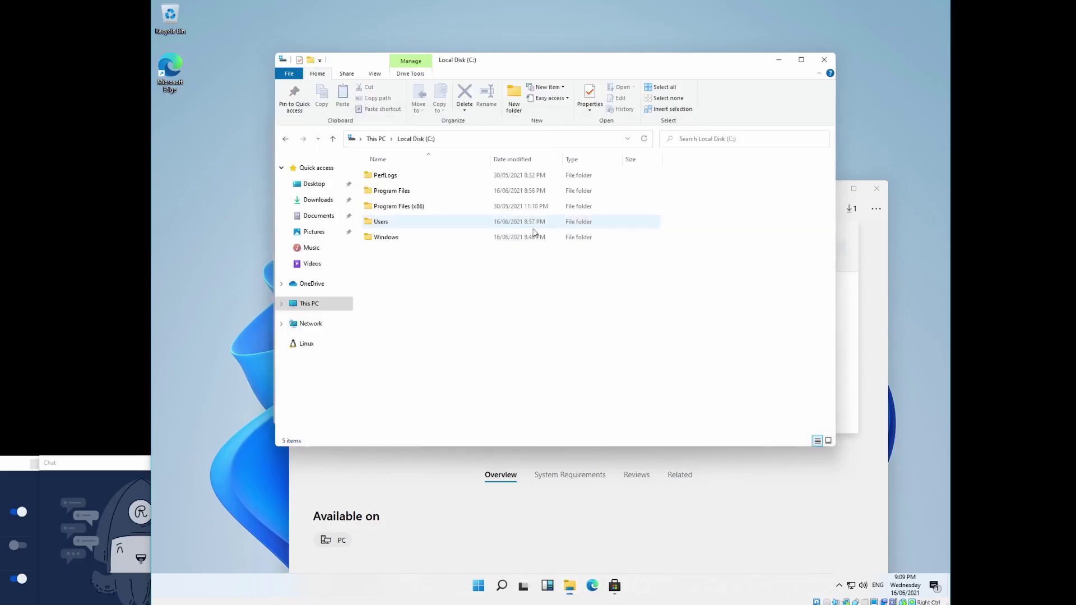
Launch Windows Terminal from the Program Files (x86) folder, then close the terminal and File Explorer and reposition the Microsoft Store window.
click(399, 207)
double_click(399, 207)
right_click(437, 334)
click(474, 409)
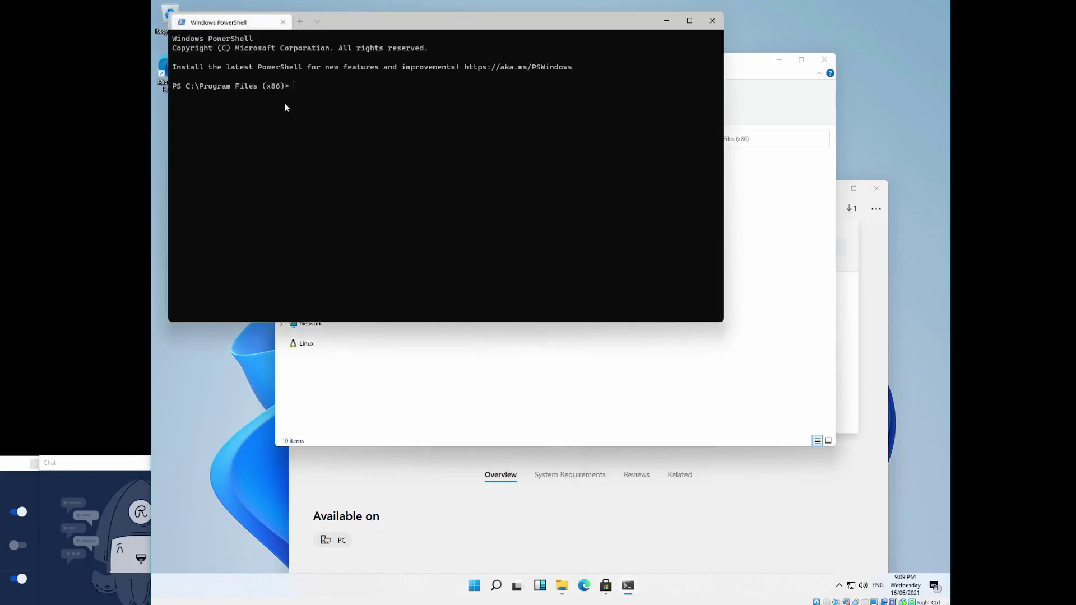
click(713, 21)
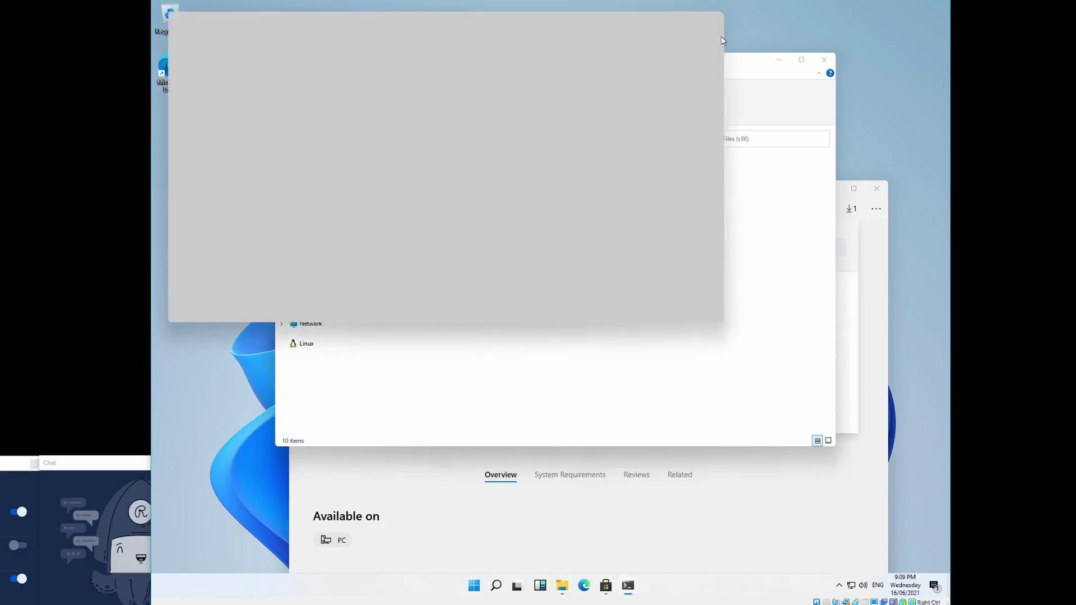
click(824, 60)
drag(651, 190, 609, 29)
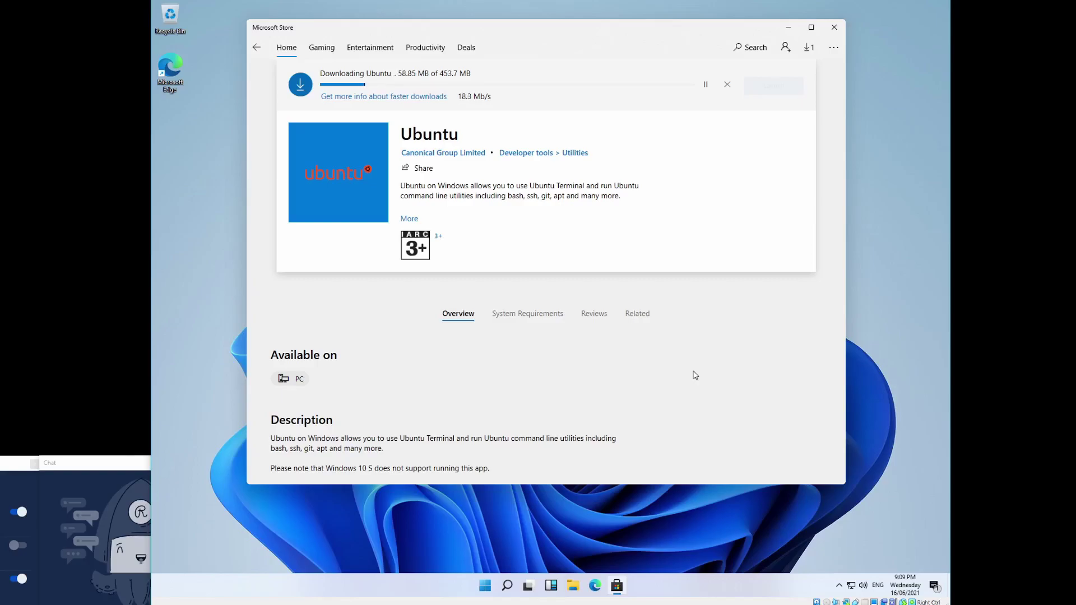
Check the notification center, Task View and the widgets pane while Ubuntu downloads.
click(935, 585)
click(527, 586)
click(528, 586)
click(551, 585)
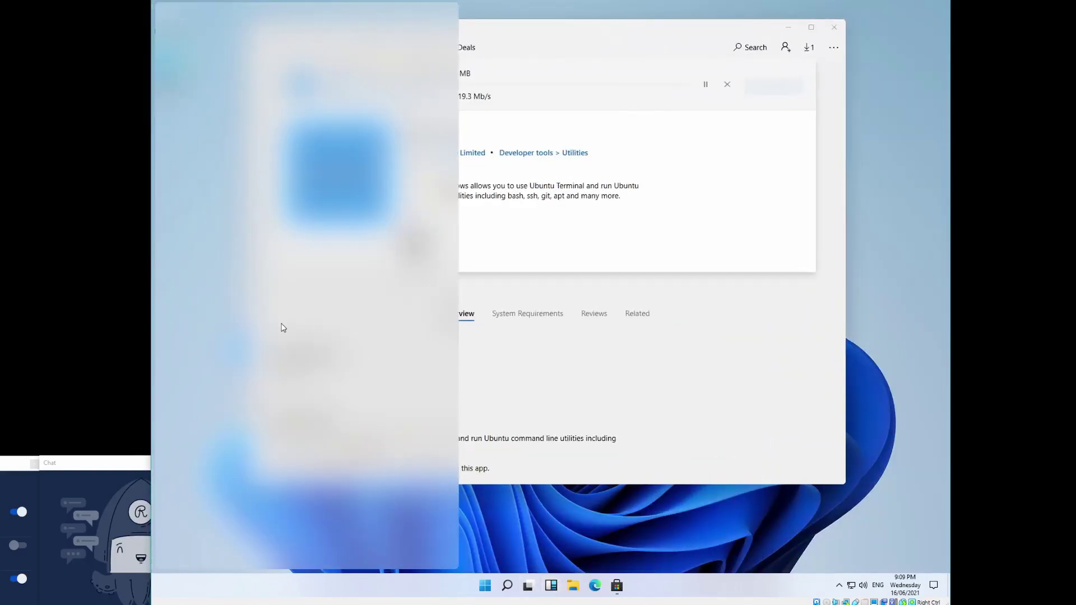
click(687, 567)
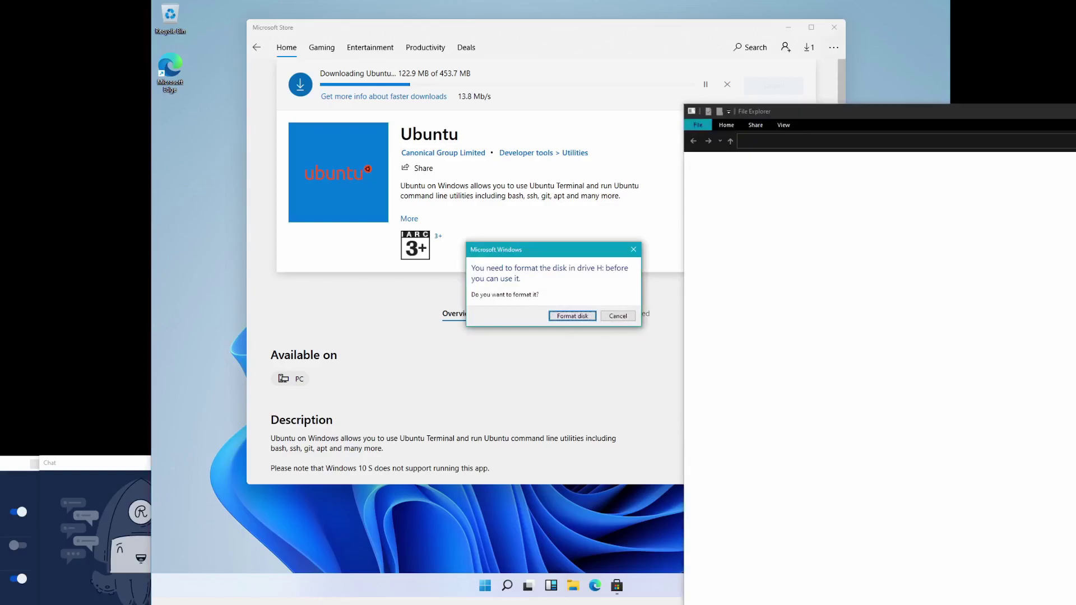
Decline formatting the USB disk in drive H: on the host, dismiss the remaining dialogs, and close the host's NHOS File Explorer window.
click(618, 316)
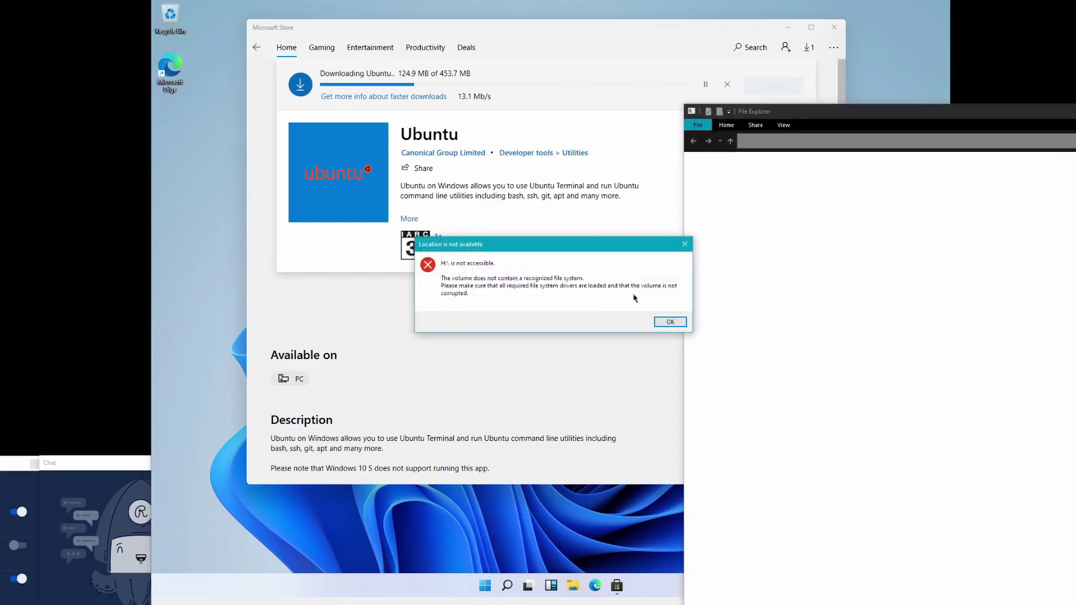
click(672, 323)
click(619, 316)
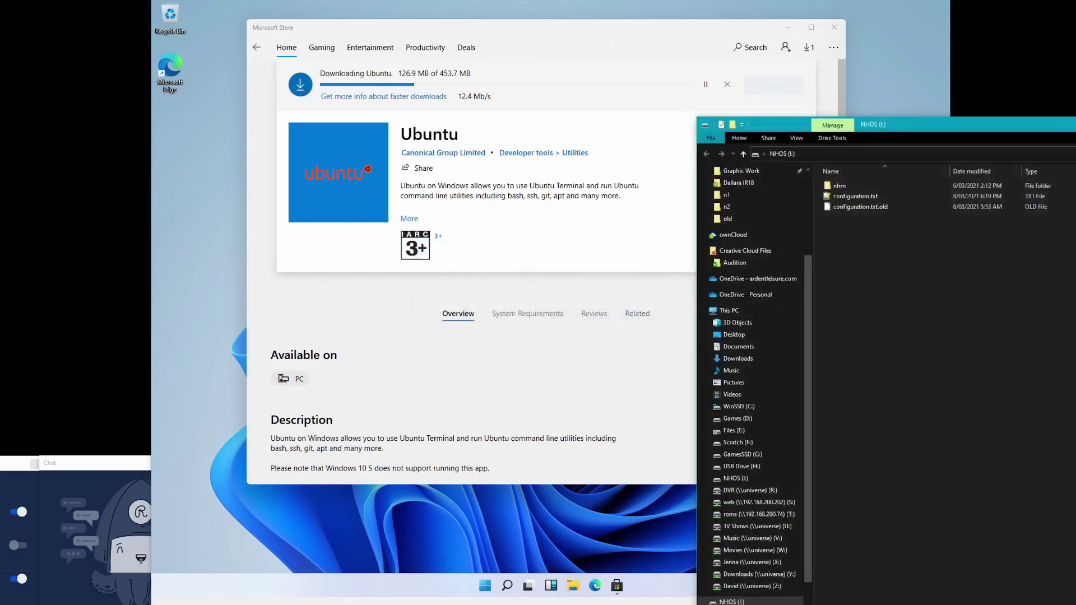
key(alt+F4)
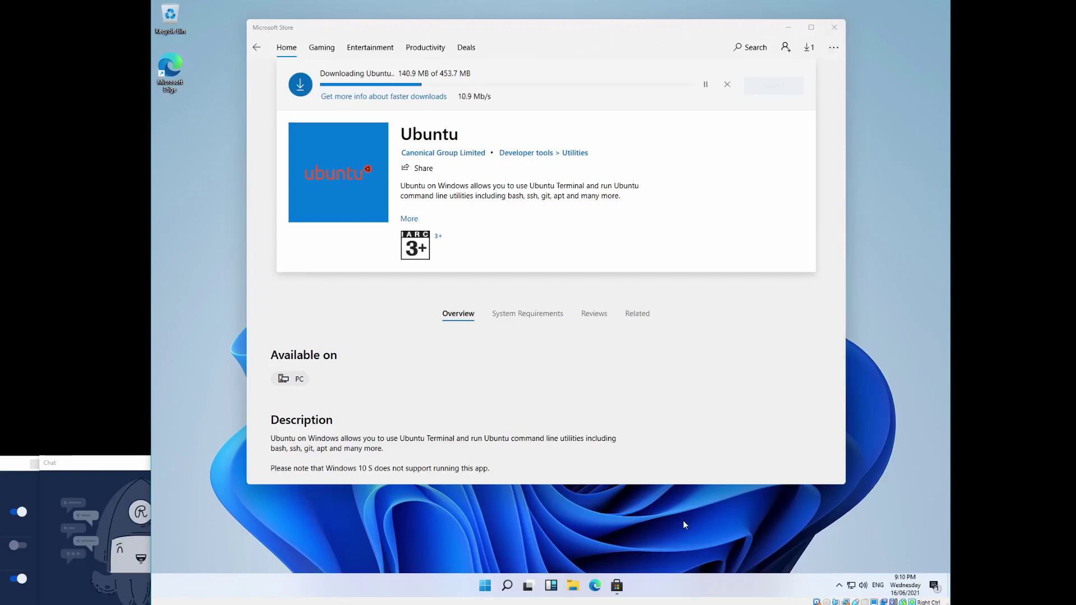
Open File Explorer in the virtual machine and go to the nhm folder on the NHOS (E:) drive.
click(574, 586)
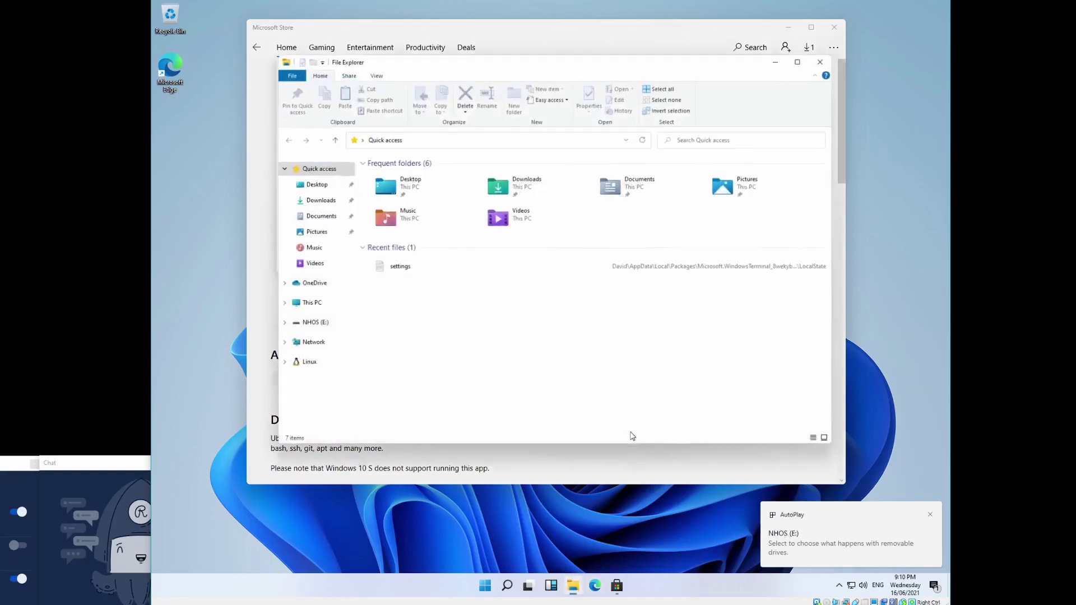
click(320, 365)
click(306, 325)
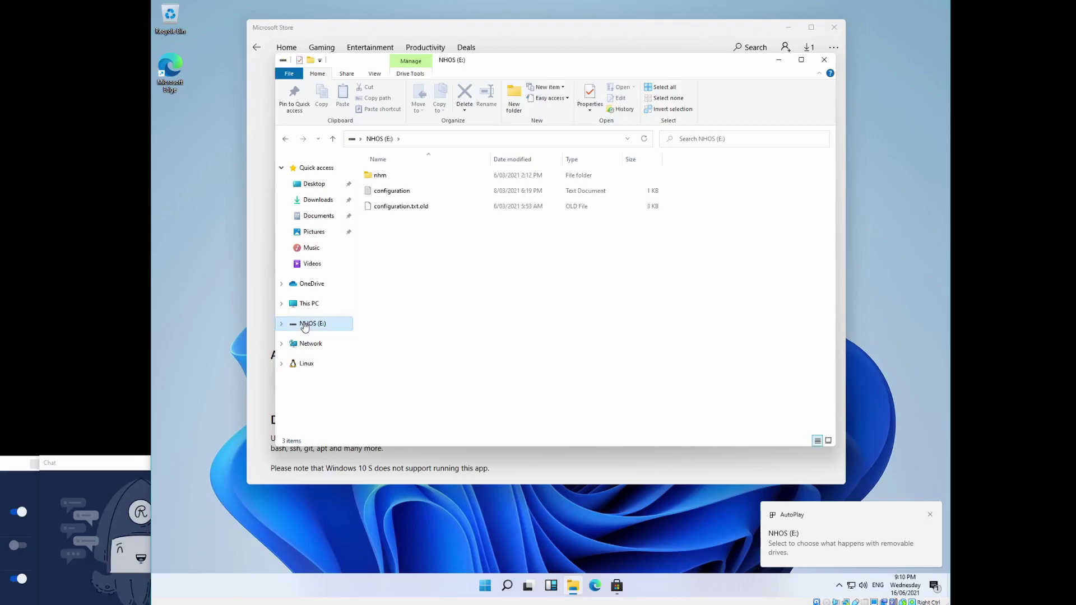
double_click(392, 175)
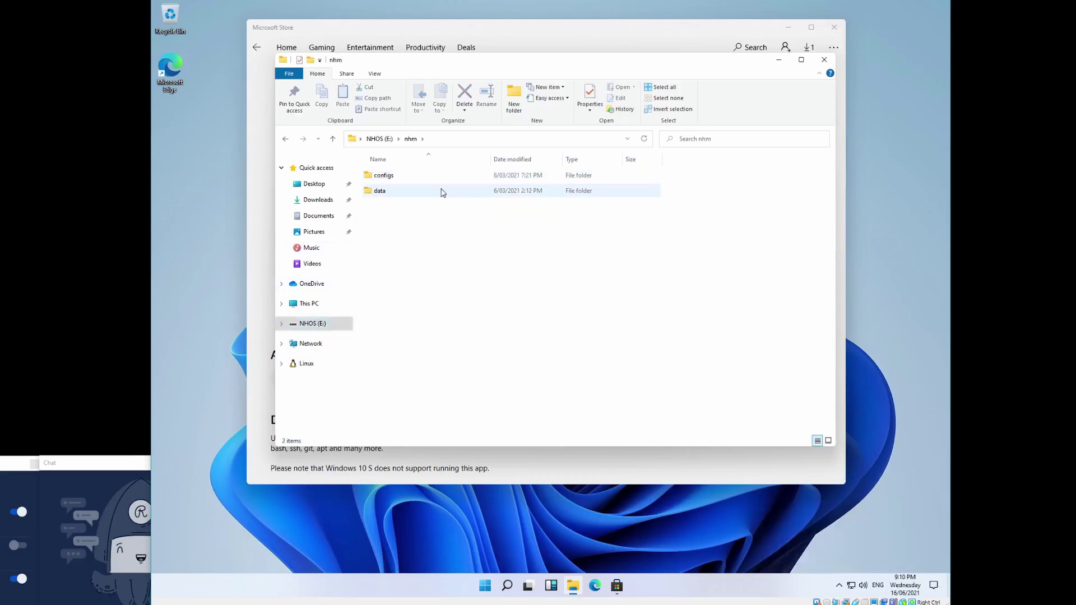
Move the File Explorer window aside, and expand and collapse the NHOS (E:) drive and its nhm folder in the folder tree.
drag(574, 61, 648, 94)
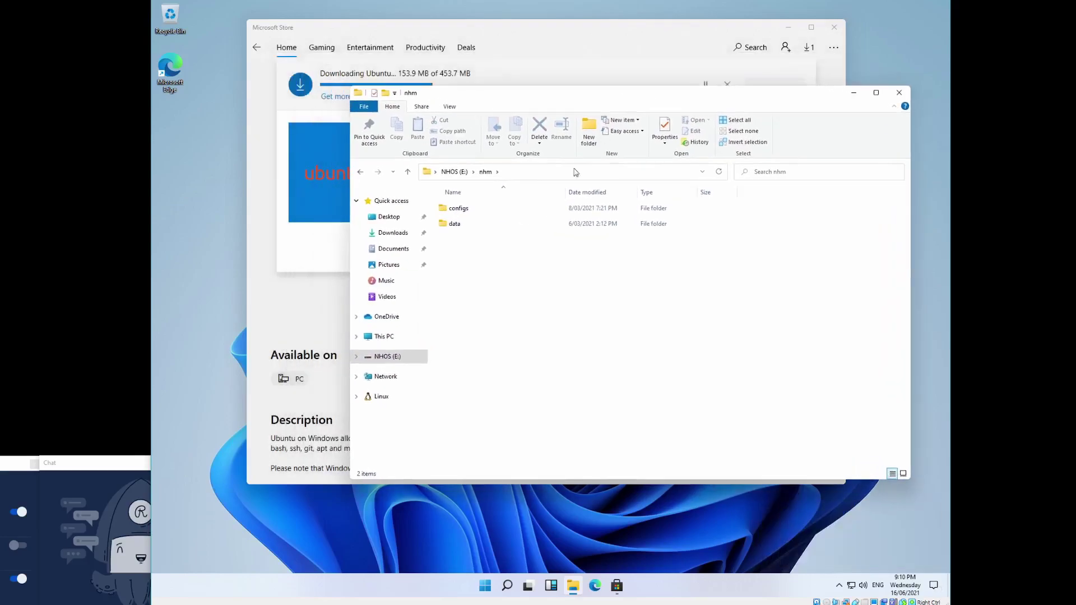
click(357, 357)
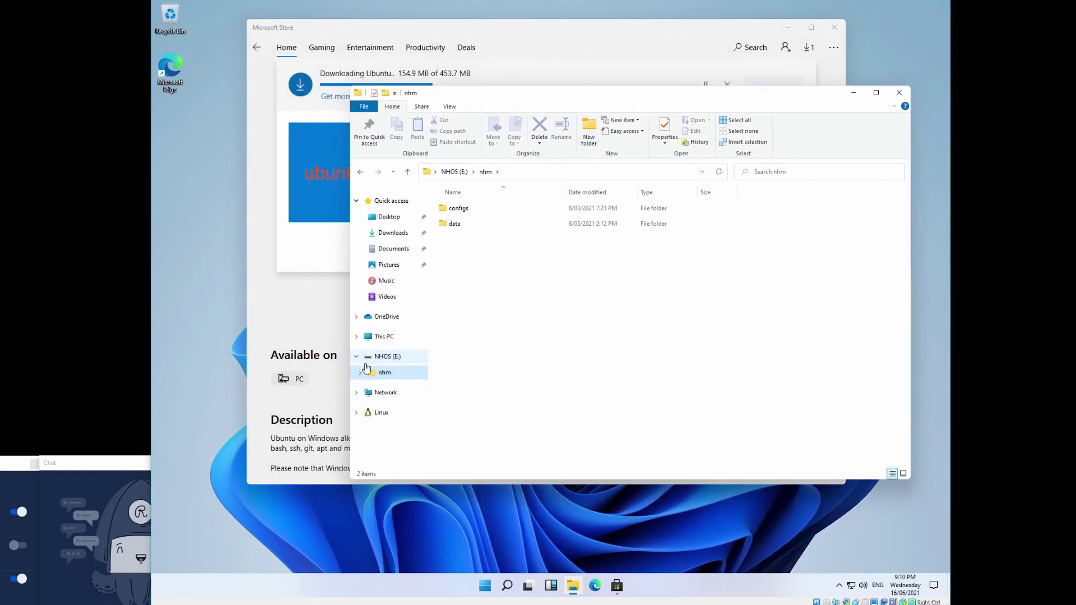
click(360, 373)
click(361, 372)
click(357, 357)
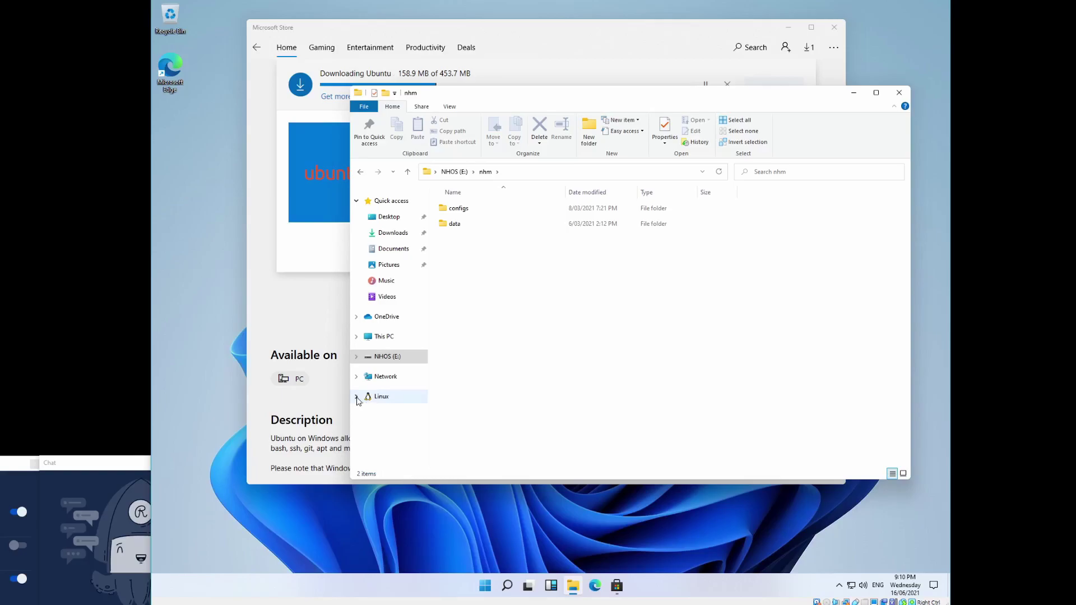
click(216, 510)
key(super)
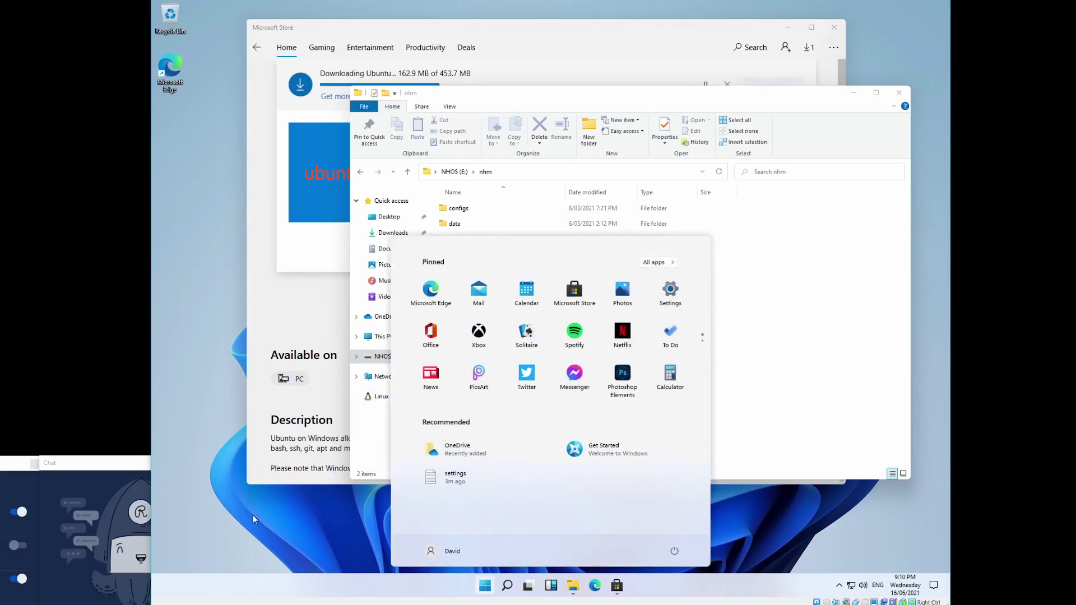
text(devic)
key(BackSpace)
key(BackSpace)
key(BackSpace)
key(BackSpace)
key(BackSpace)
text(dis)
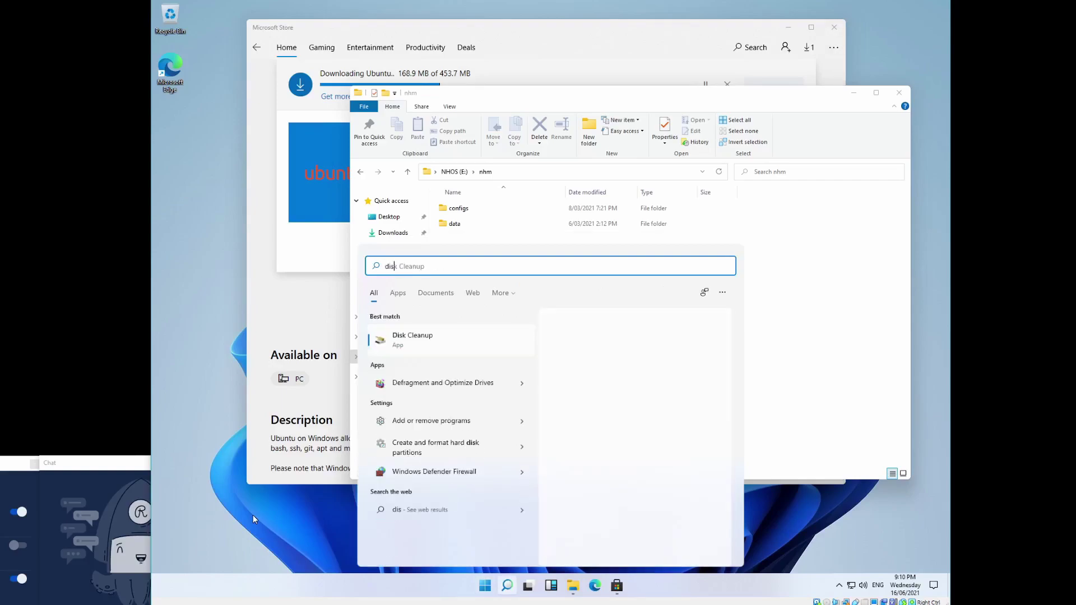
text(k ma)
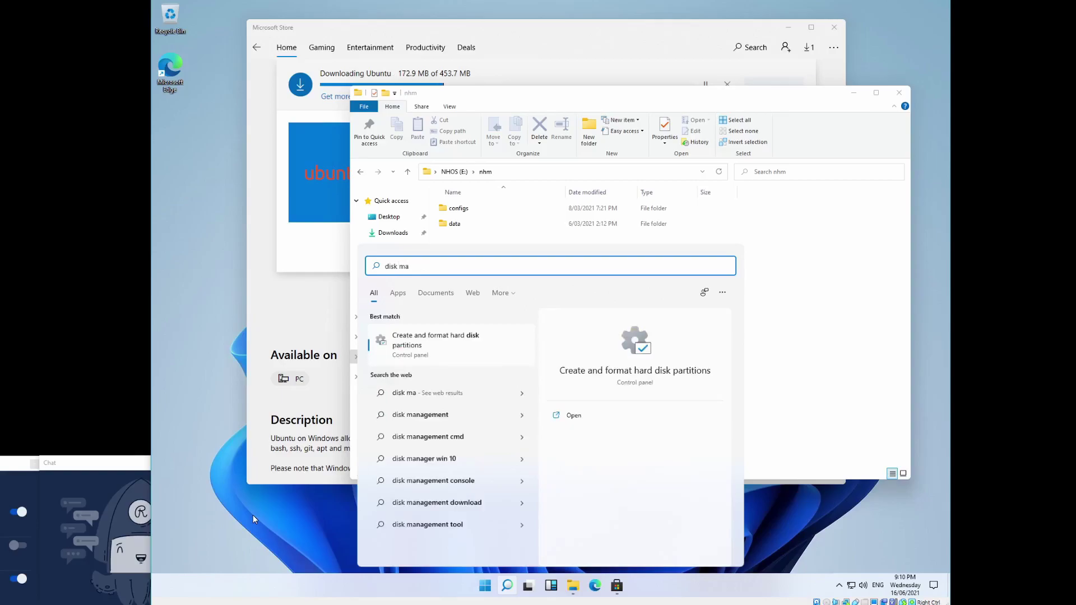
click(314, 539)
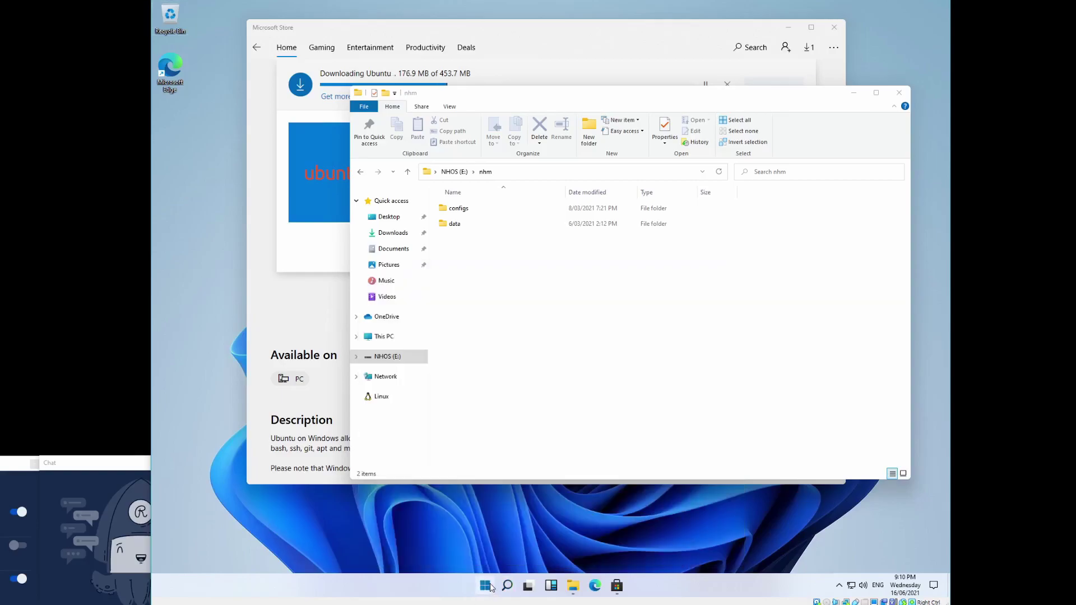
Open Disk Management and enlarge its window to show all disks.
right_click(492, 588)
click(491, 396)
right_click(475, 584)
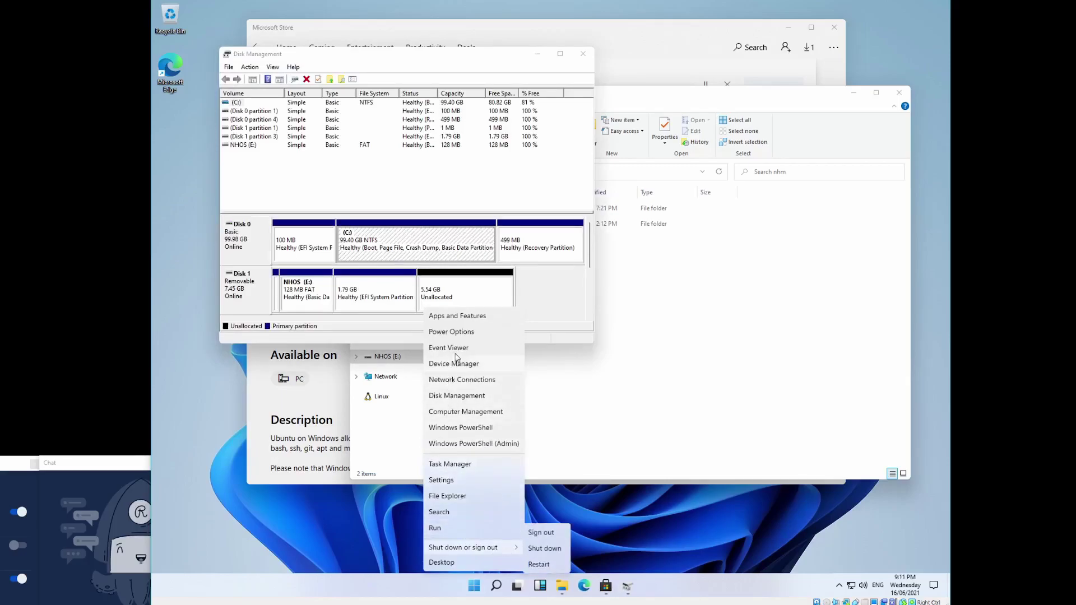
click(539, 285)
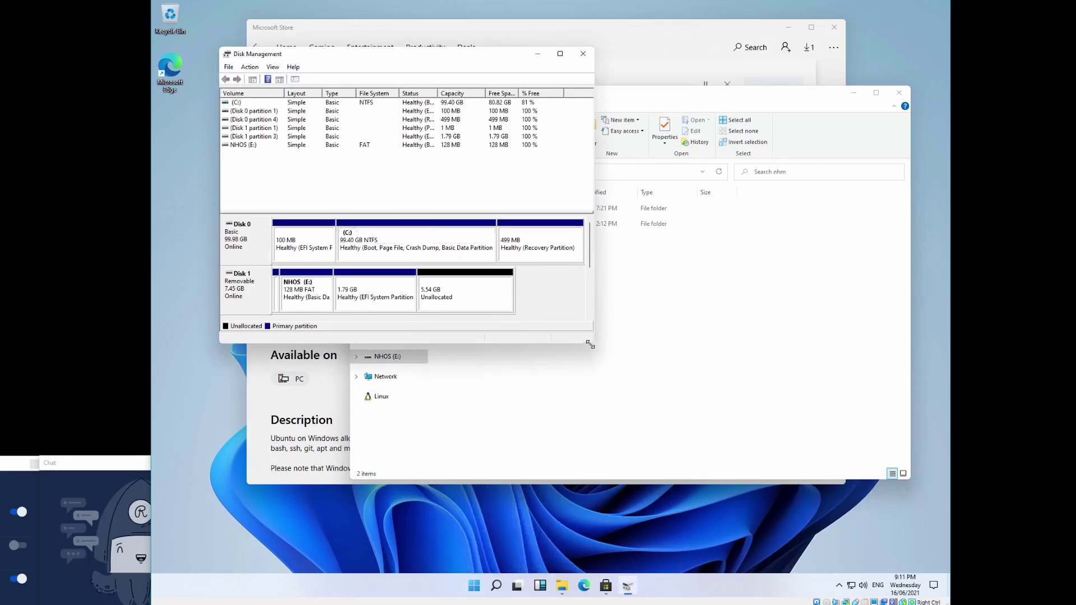
drag(593, 343, 691, 478)
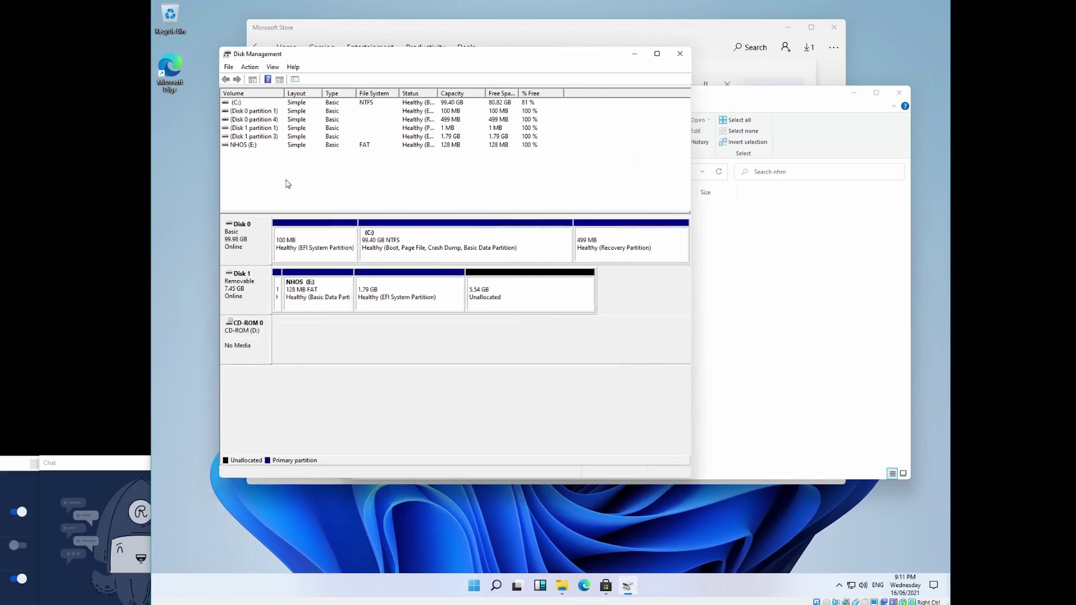
Inspect the NHOS (E:) volume and the EFI System Partition on Disk 1, and move the Disk Management window aside.
click(241, 145)
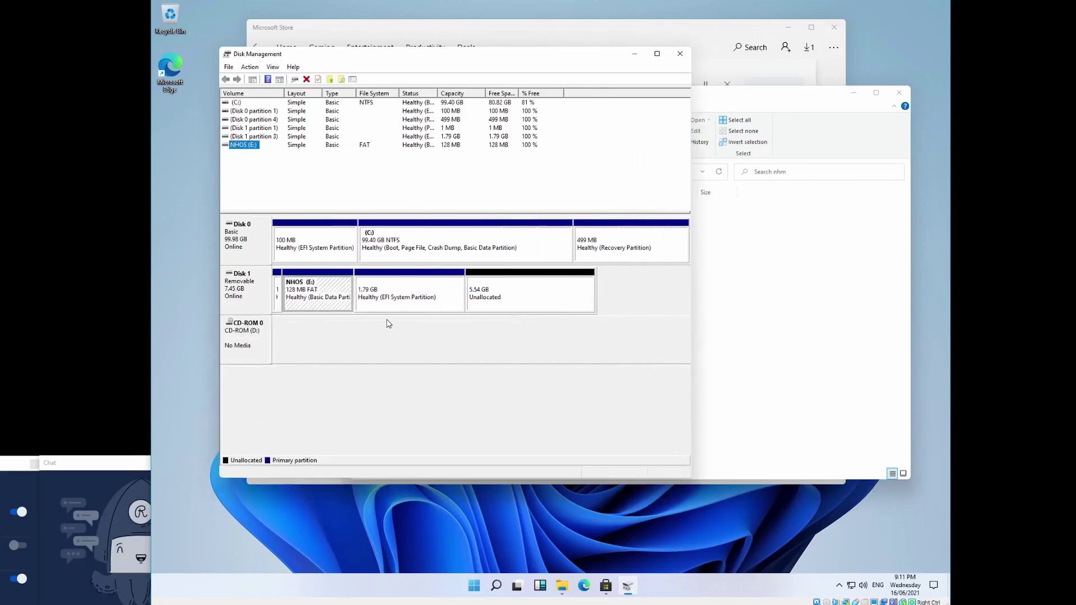
click(402, 306)
drag(508, 56, 653, 120)
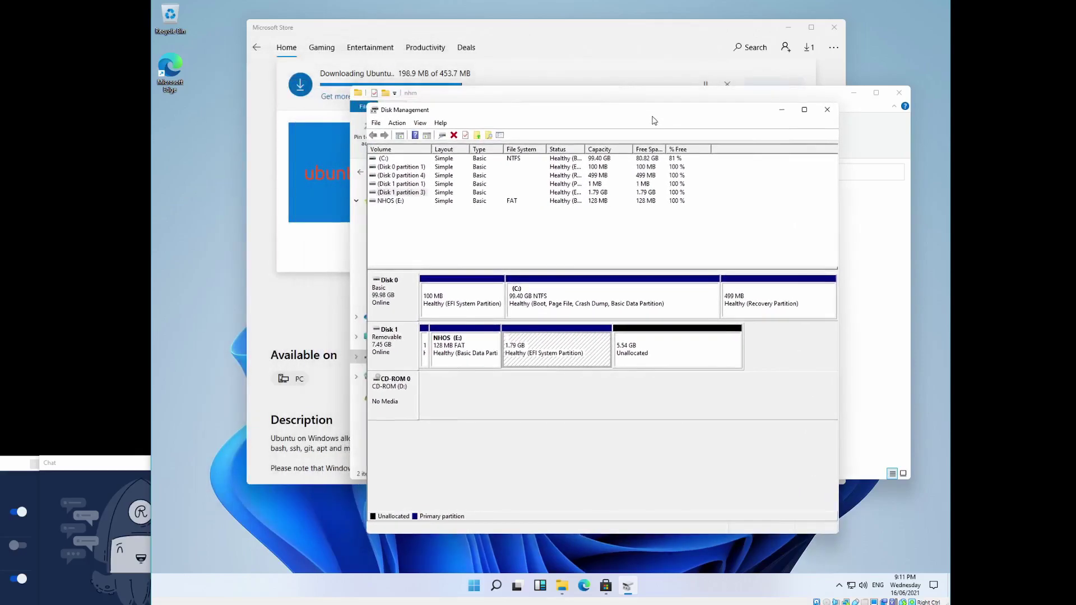
Close the Disk Management, File Explorer and Microsoft Store windows, and decline formatting the disk in drive H:.
right_click(568, 349)
key(Escape)
click(827, 110)
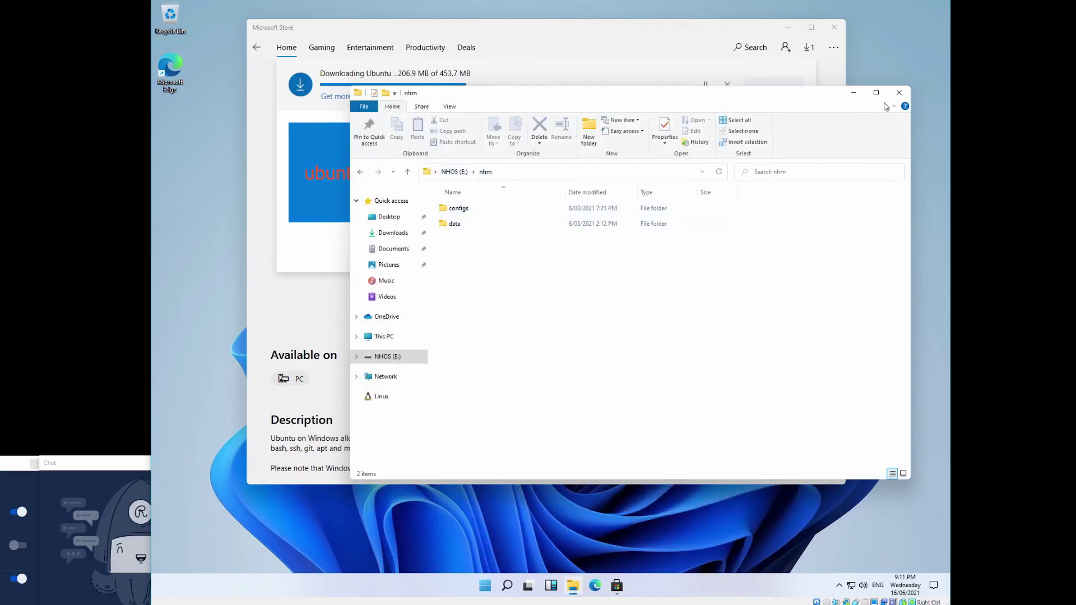
click(899, 92)
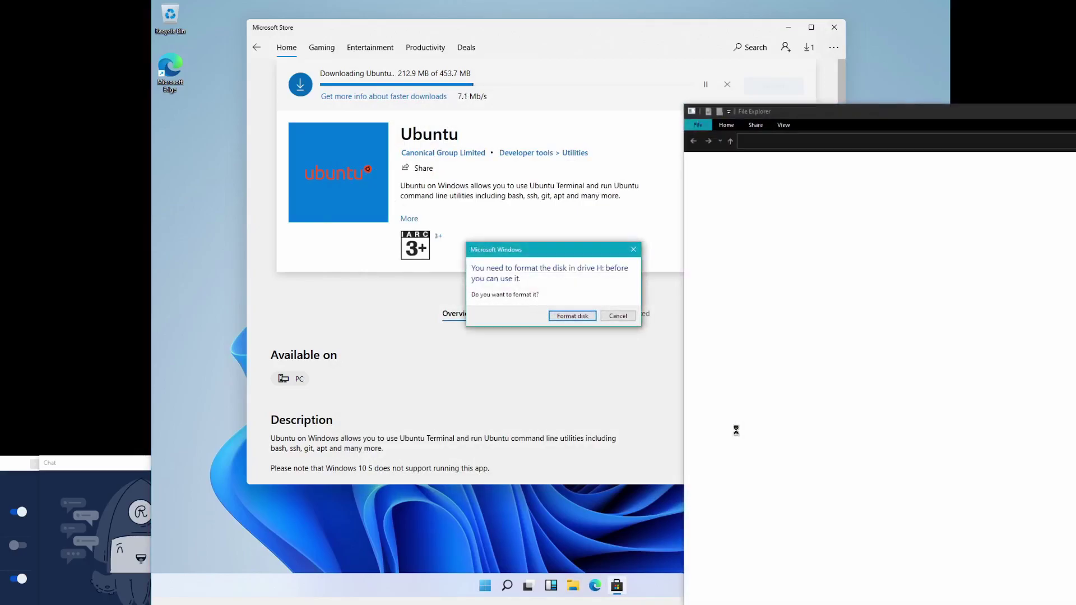
click(618, 315)
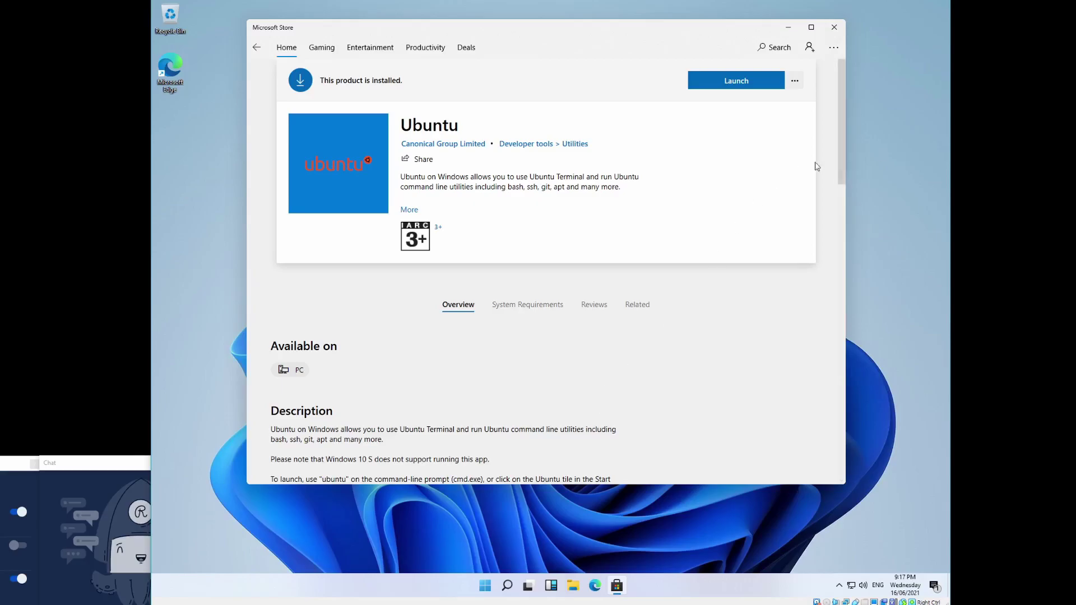
click(834, 27)
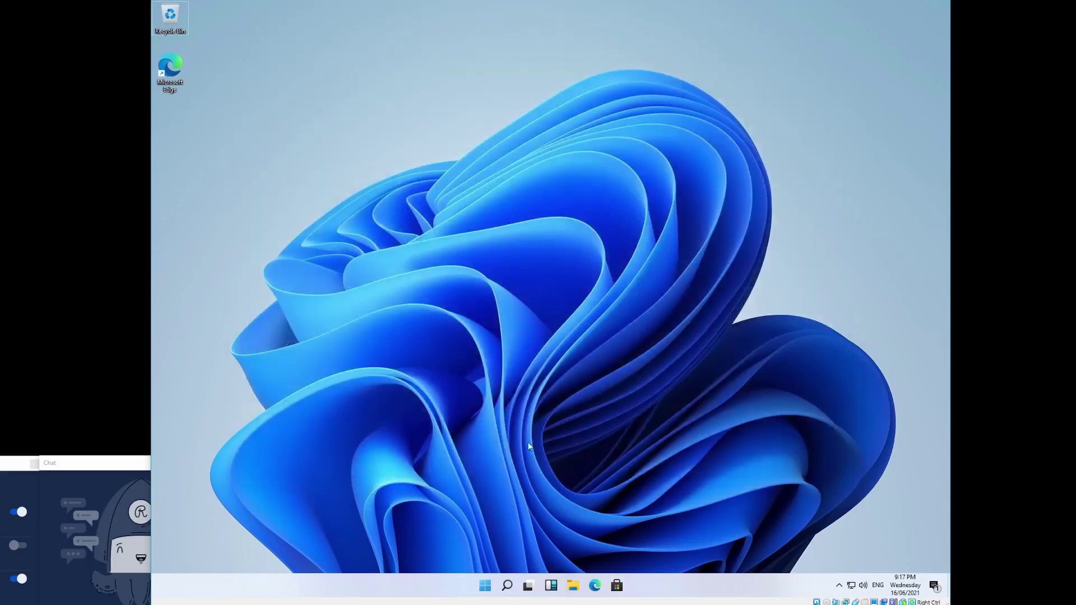
Open Windows Terminal from the desktop, check its list of available shell profiles, and close it.
right_click(536, 397)
click(556, 465)
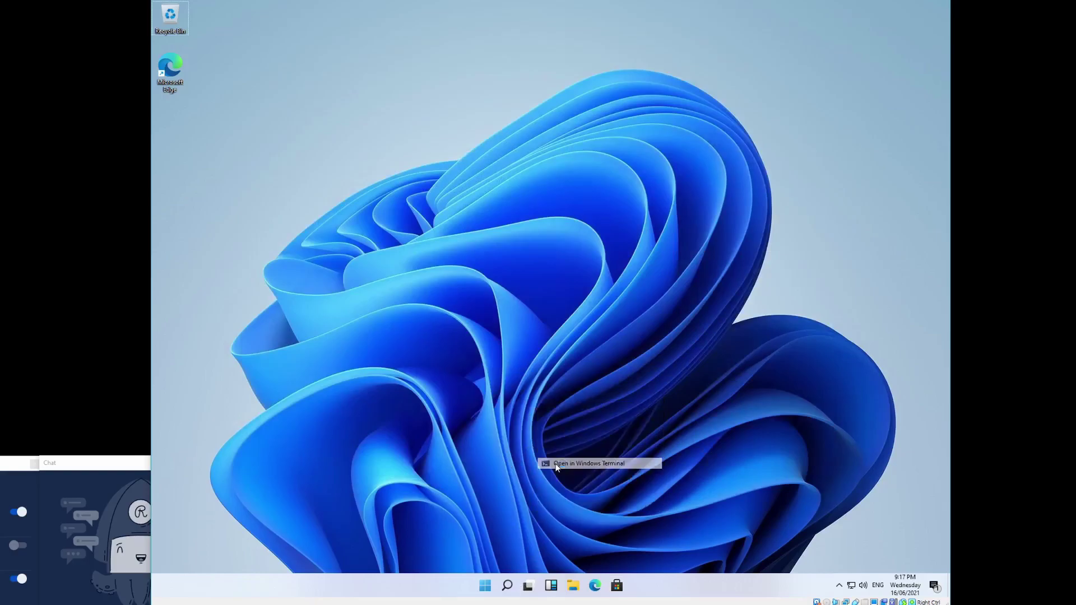
click(409, 113)
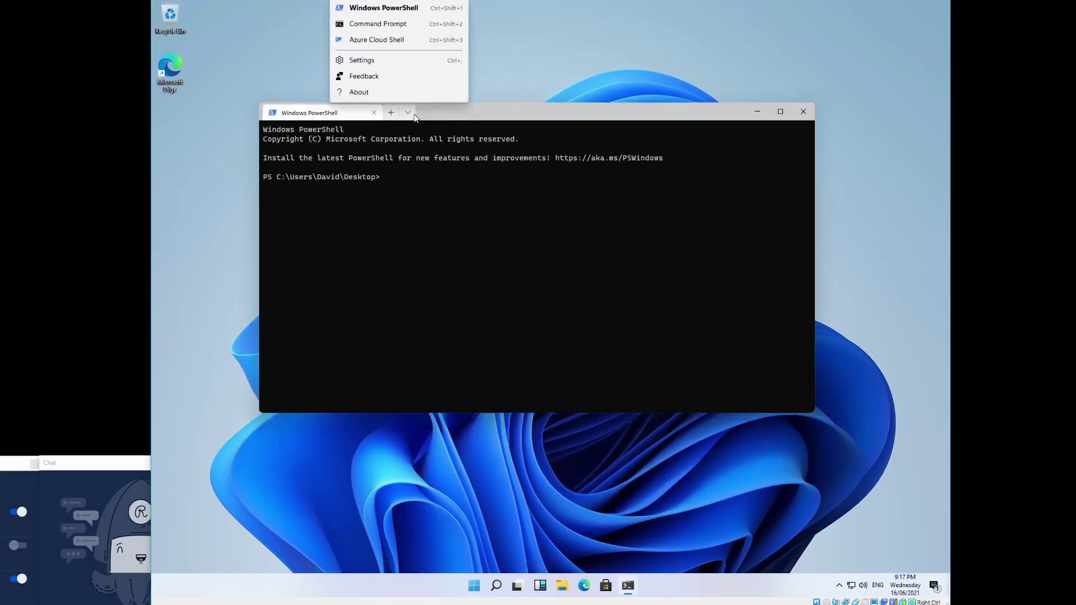
click(807, 110)
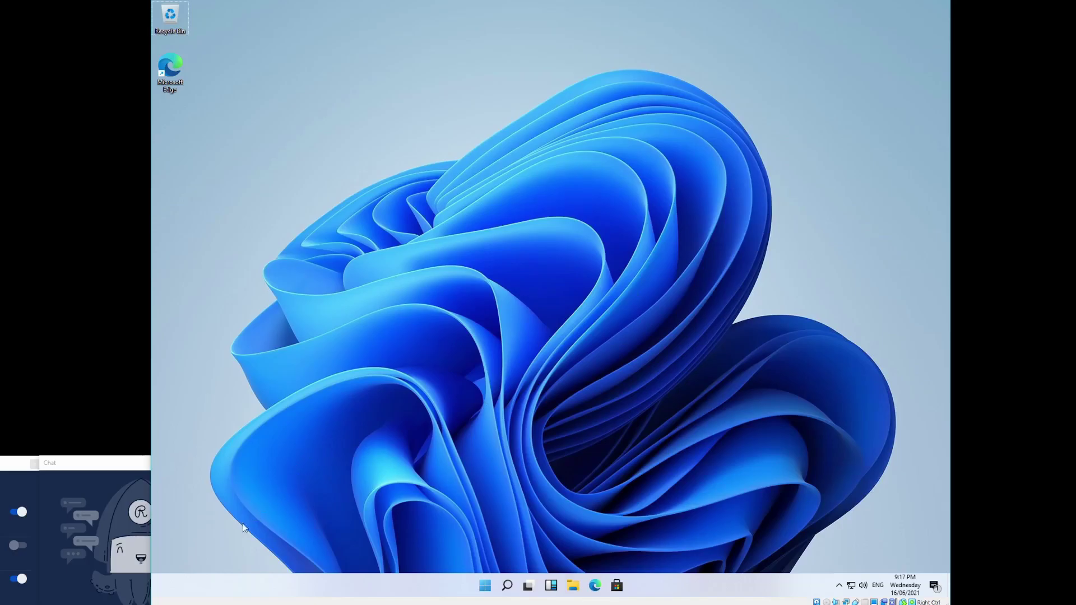
Try to launch the recently added Ubuntu app in the virtual machine, and dismiss its console window.
click(485, 586)
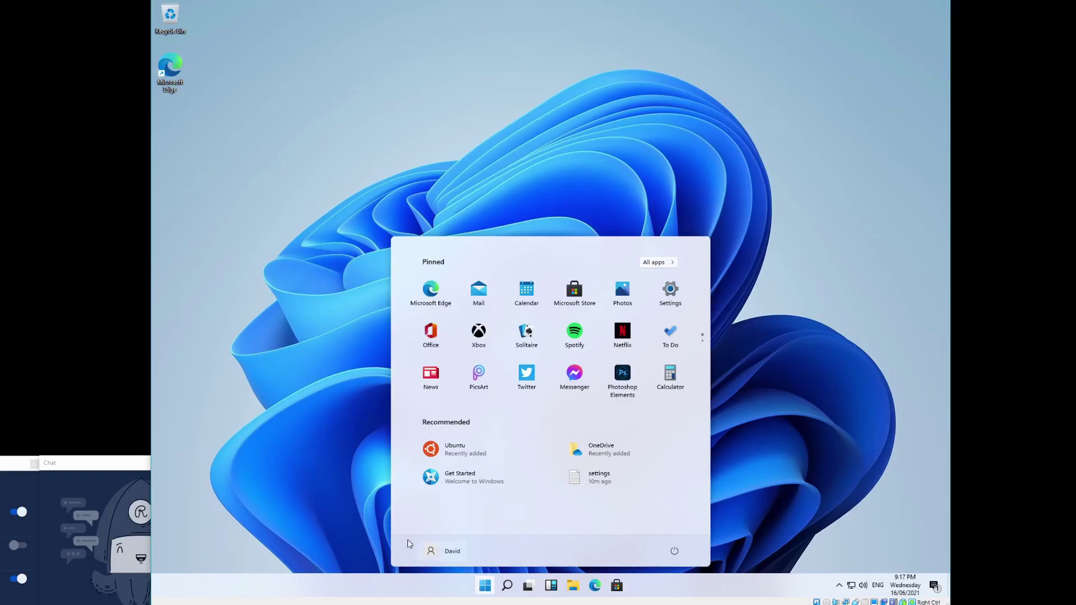
click(468, 453)
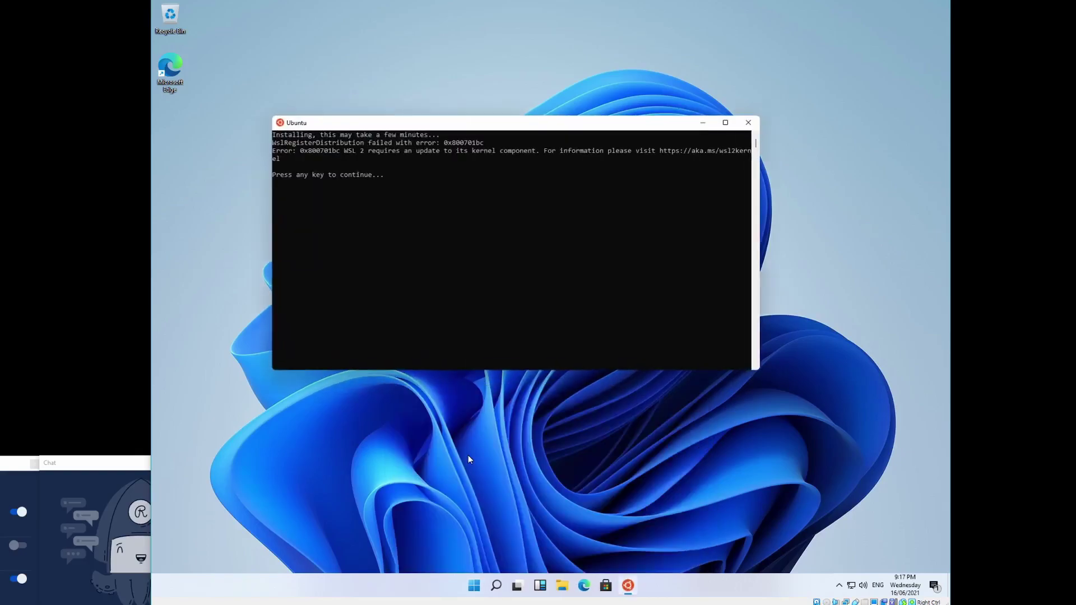
key(Return)
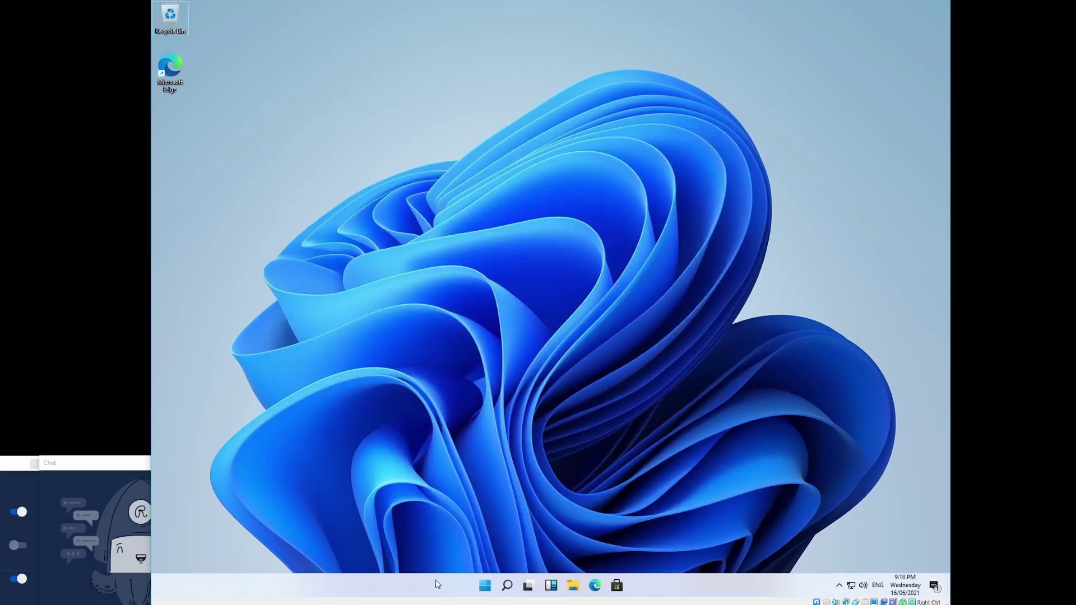
View the account options in the Start menu and shut down Windows in the virtual machine.
key(super)
click(431, 554)
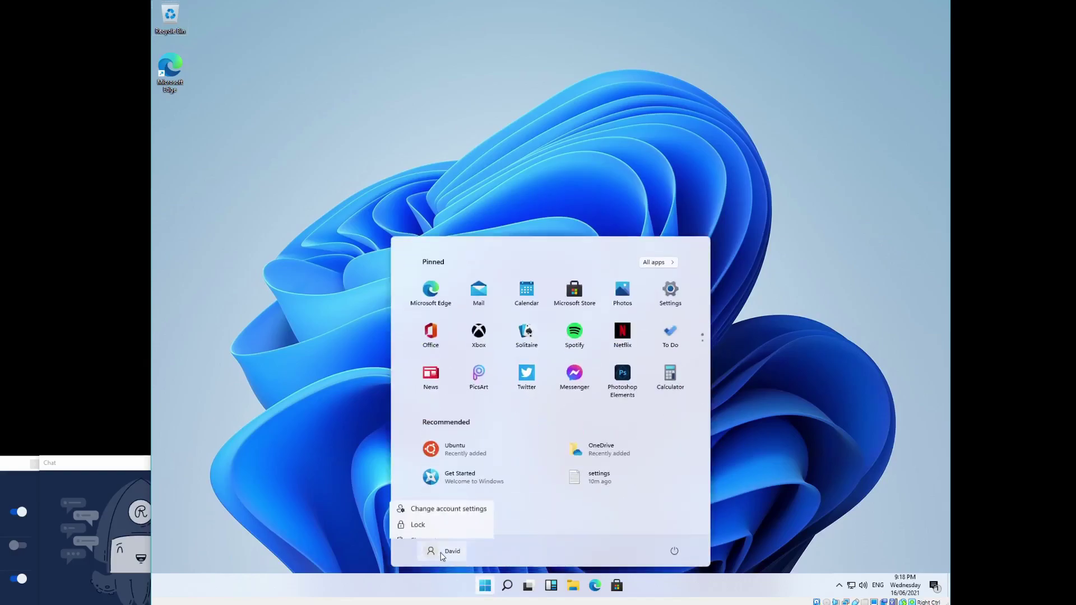
click(646, 552)
click(674, 552)
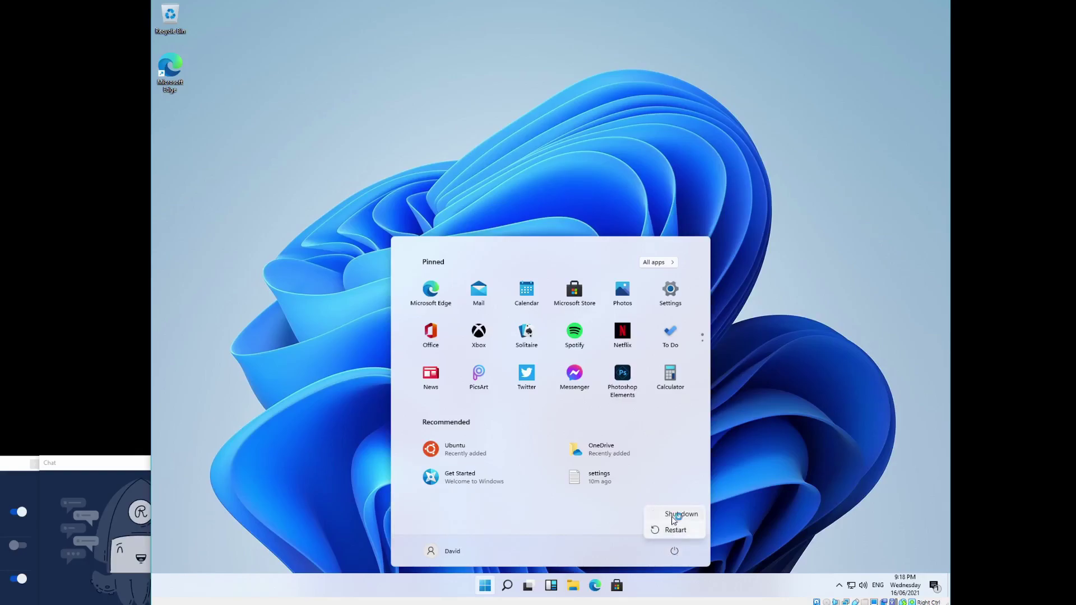
click(673, 519)
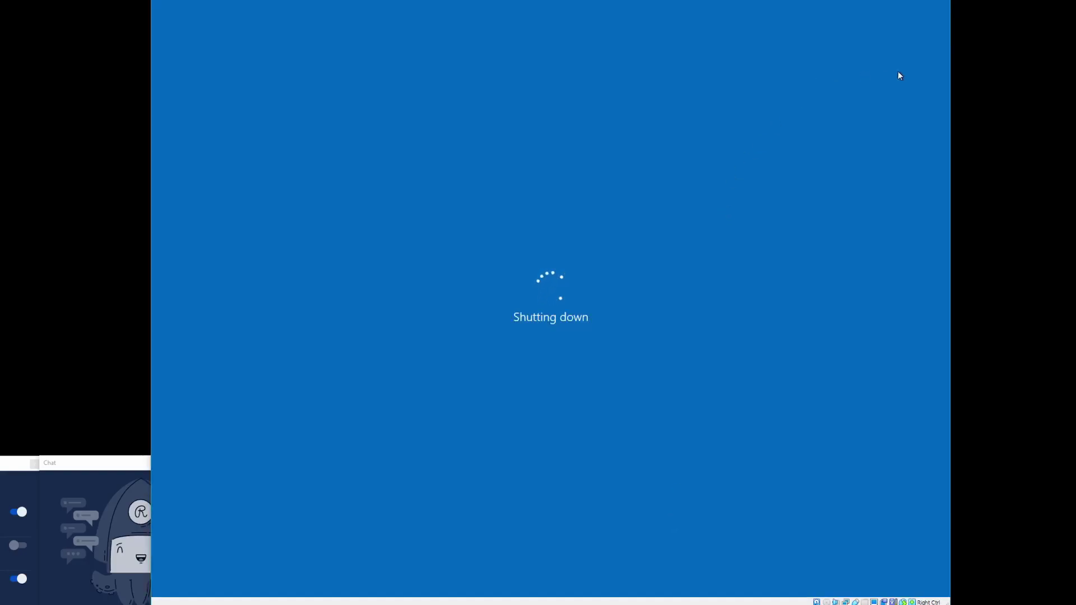